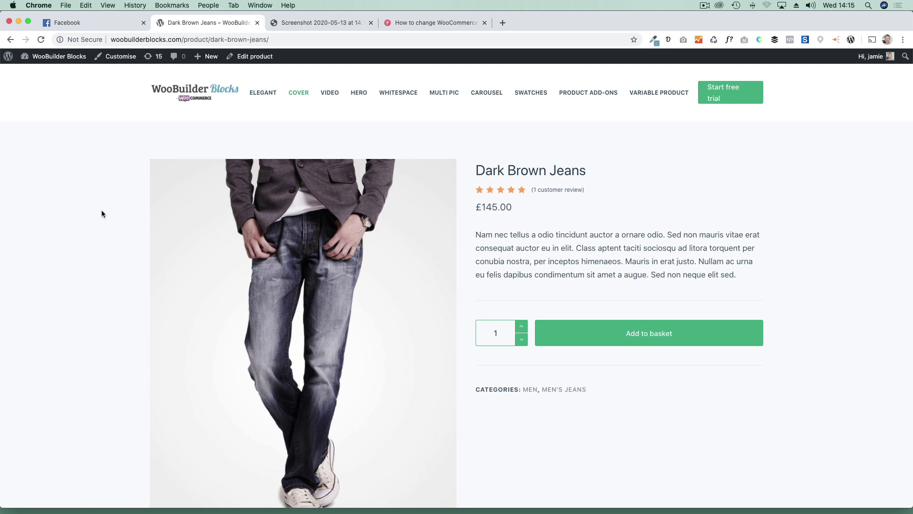
Examine the Dark Brown Jeans product page down to its Related products section, and switch to the screenshot page.
scroll(114, 270, "down", 10)
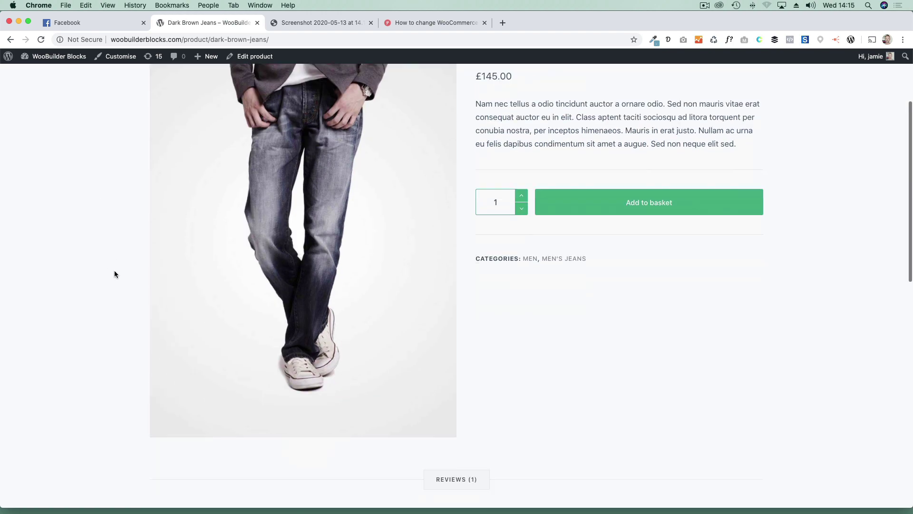
scroll(116, 279, "down", 8)
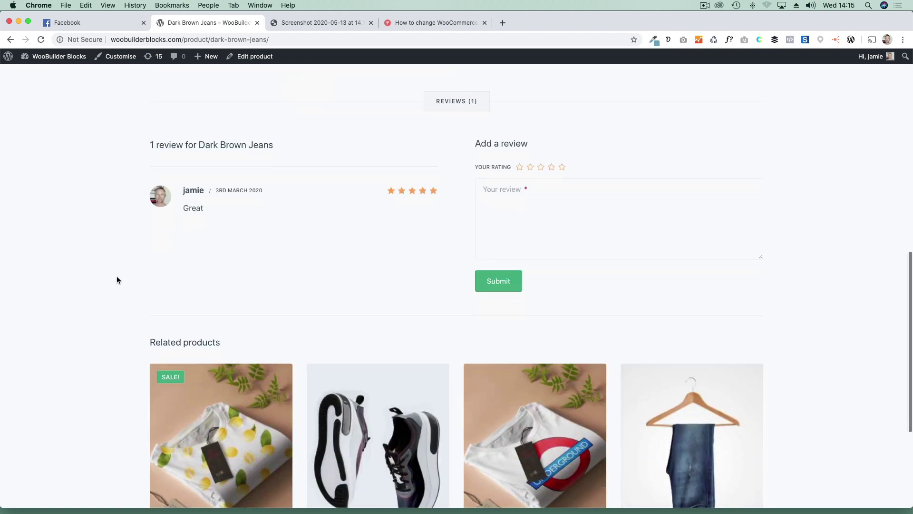
scroll(116, 281, "down", 4)
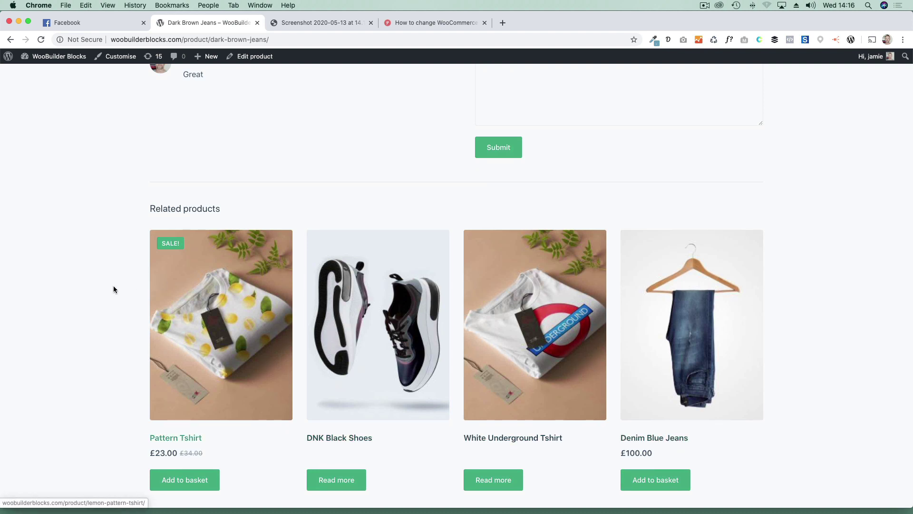
scroll(91, 289, "down", 2)
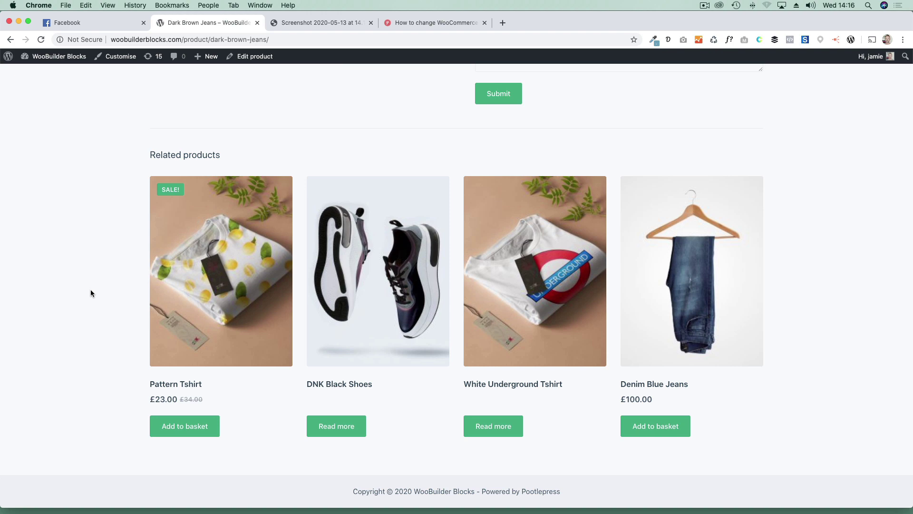
left_click(296, 24)
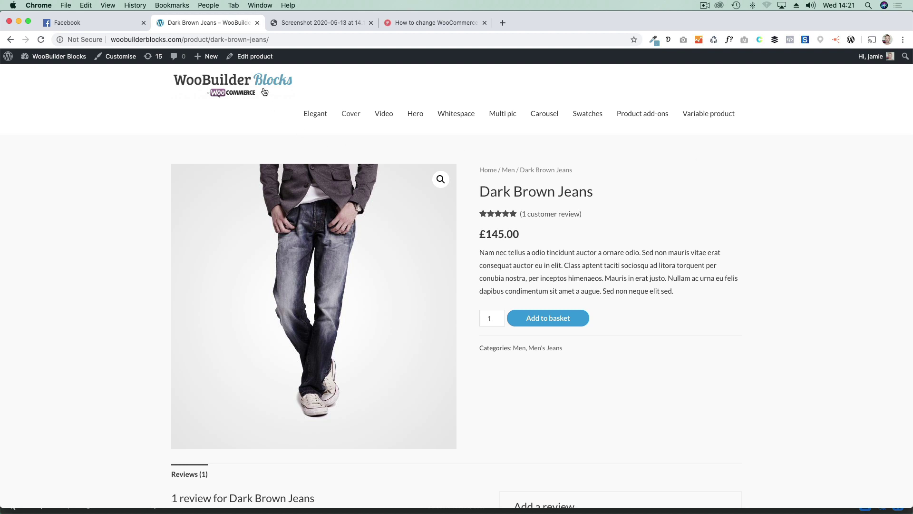
Open the Dark Brown Jeans product for editing and enable WooBuilder Blocks for it.
left_click(255, 58)
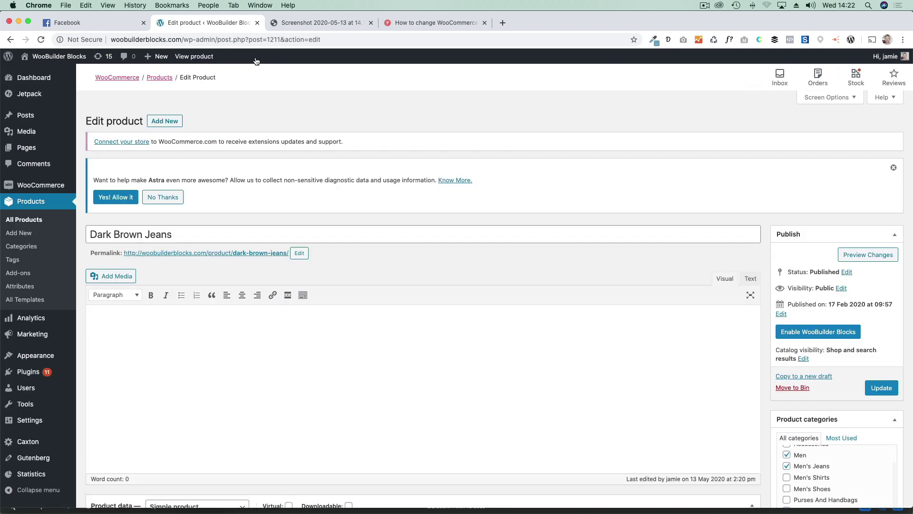
scroll(409, 297, "down", 5)
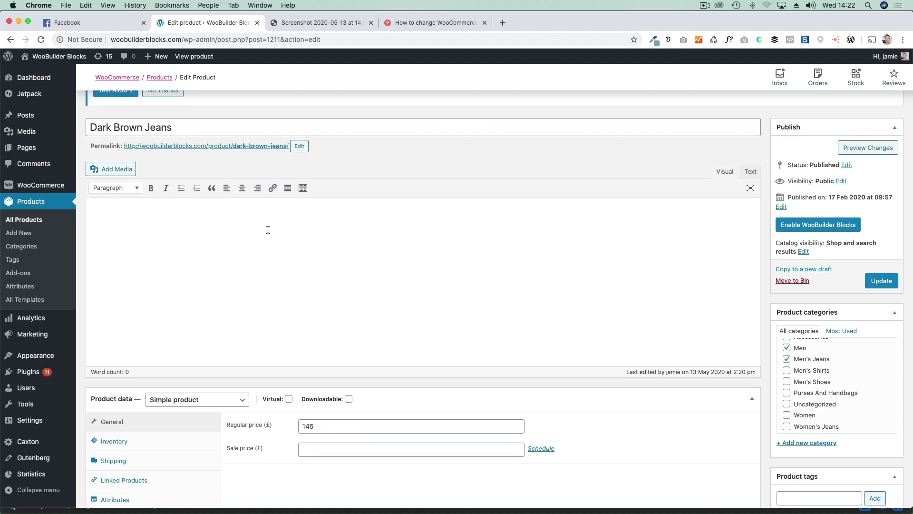
scroll(381, 443, "down", 15)
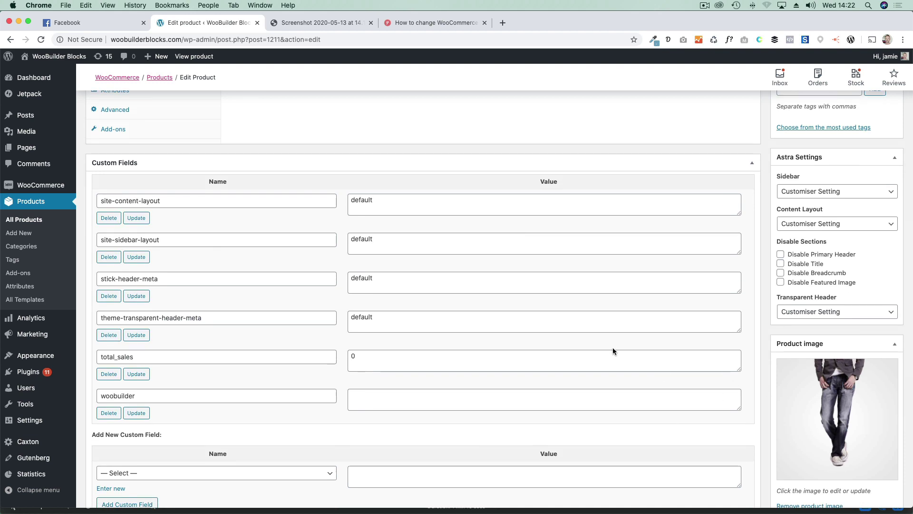
scroll(613, 347, "up", 20)
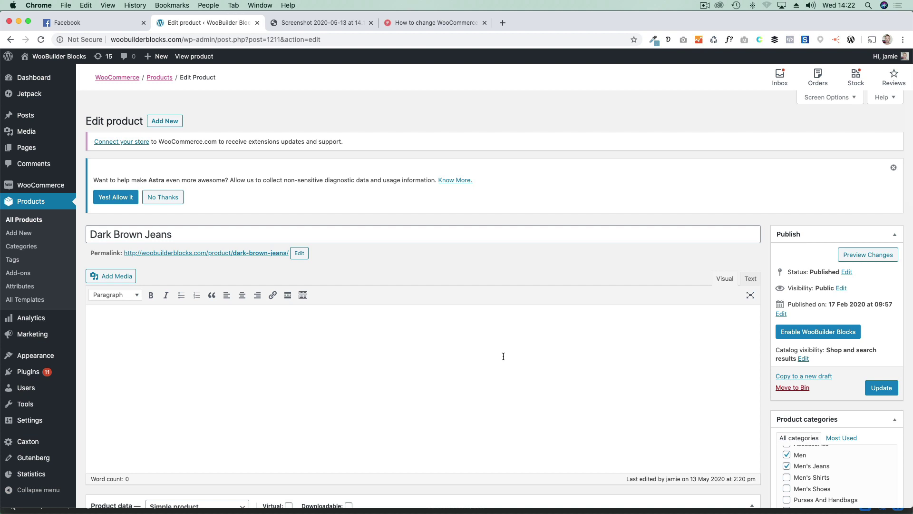
left_click(802, 336)
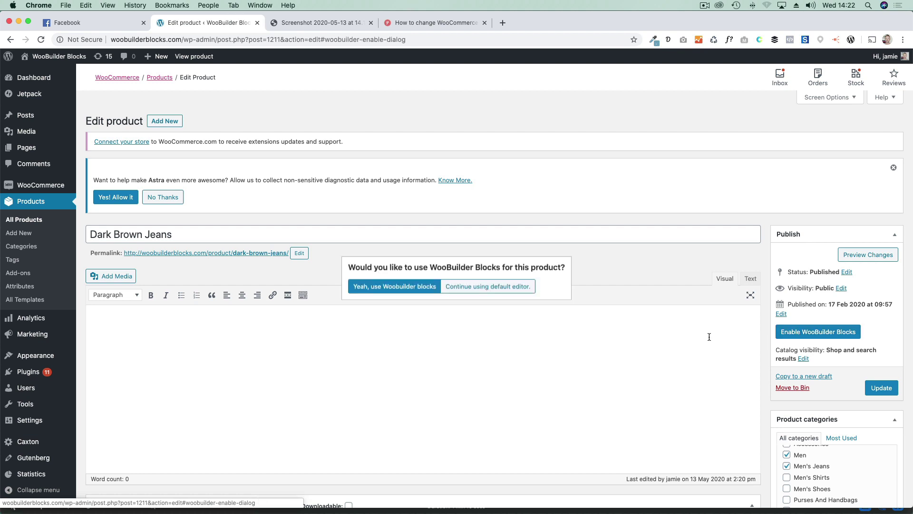
left_click(389, 289)
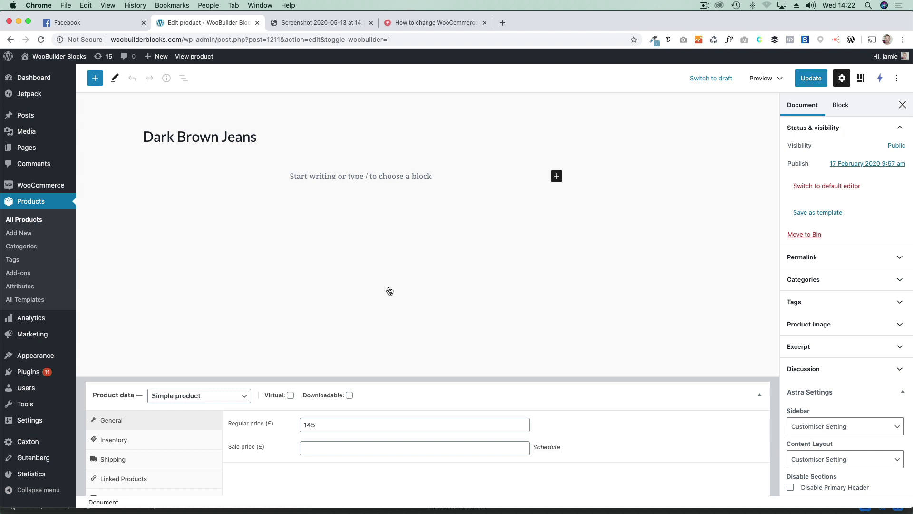
Insert a Woobuilder Template block into the empty product content and apply the Classic template.
left_click(556, 176)
scroll(623, 343, "down", 3)
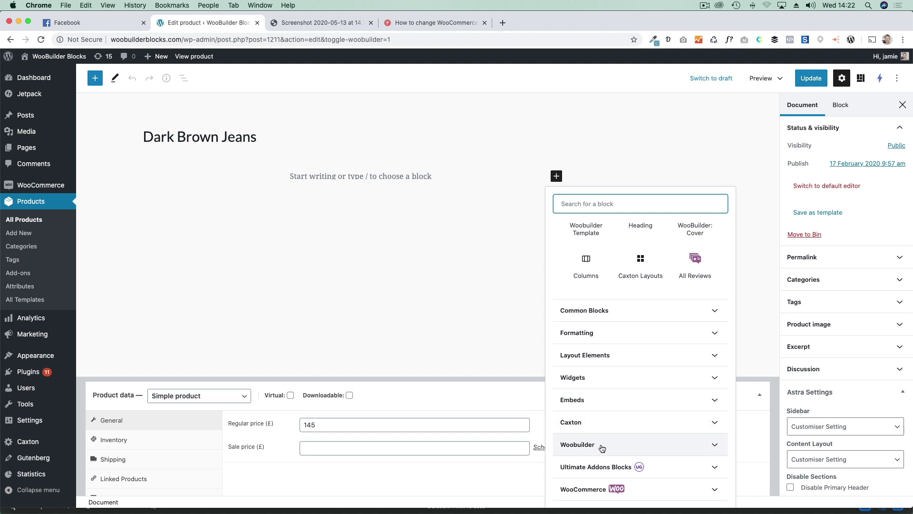
left_click(621, 448)
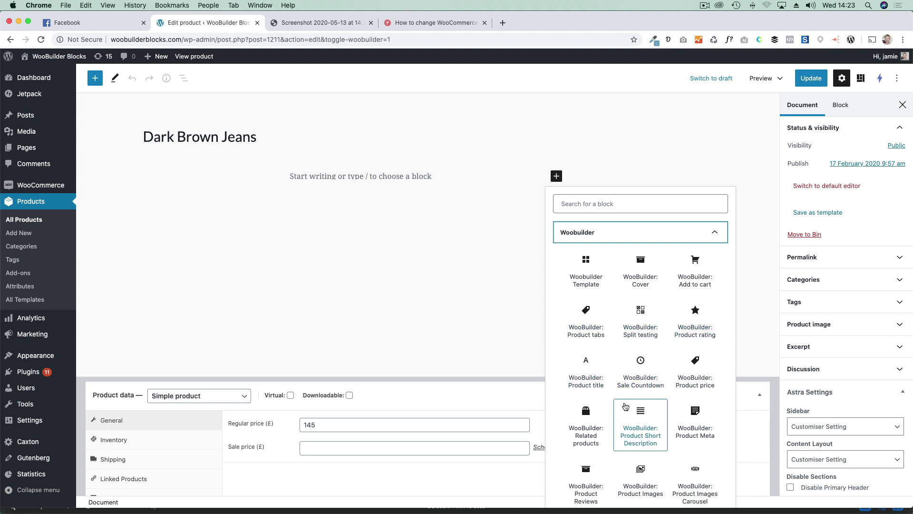
scroll(626, 408, "down", 1)
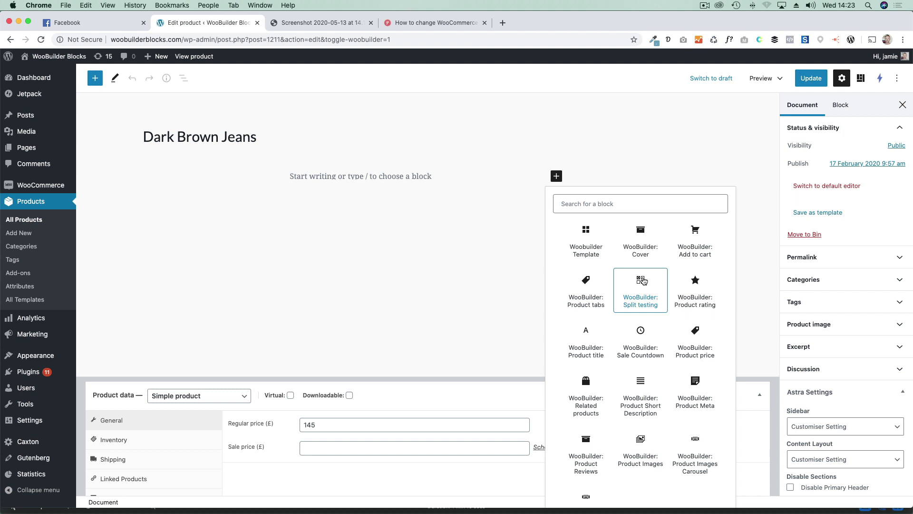
scroll(624, 285, "up", 3)
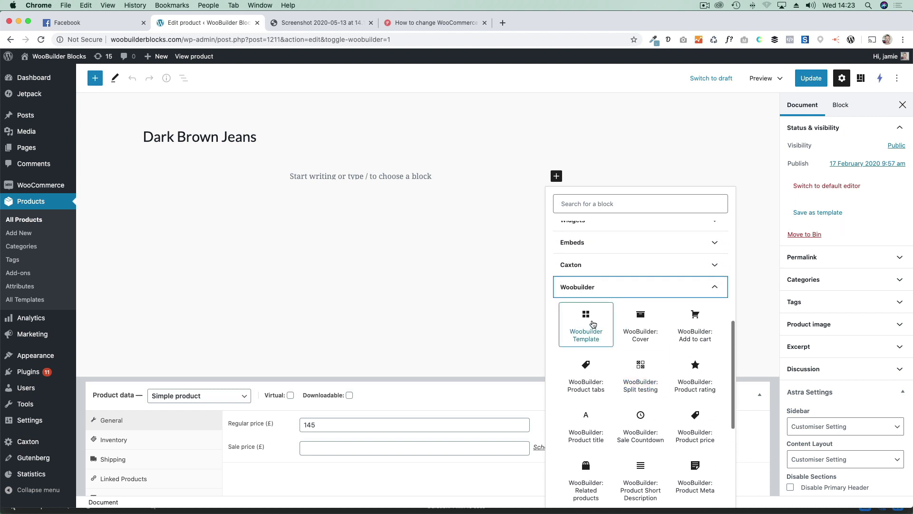
left_click(592, 322)
scroll(513, 315, "down", 3)
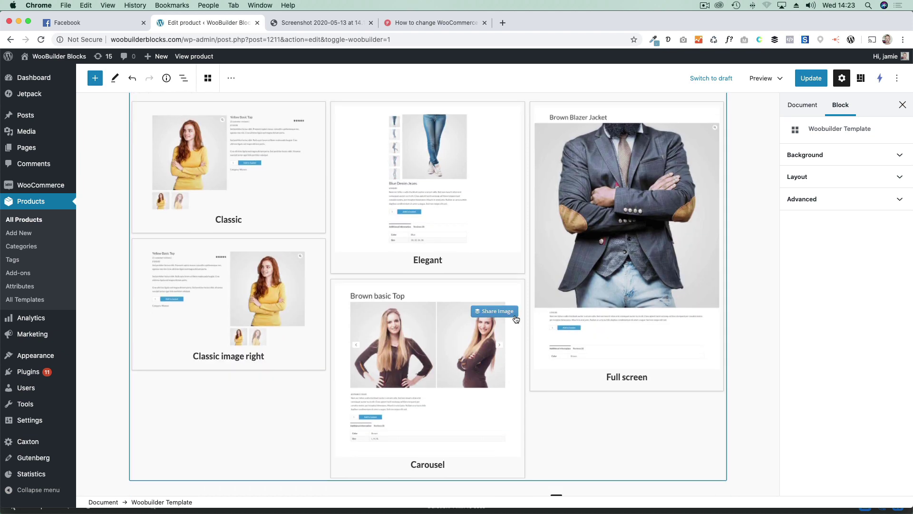
left_click(246, 198)
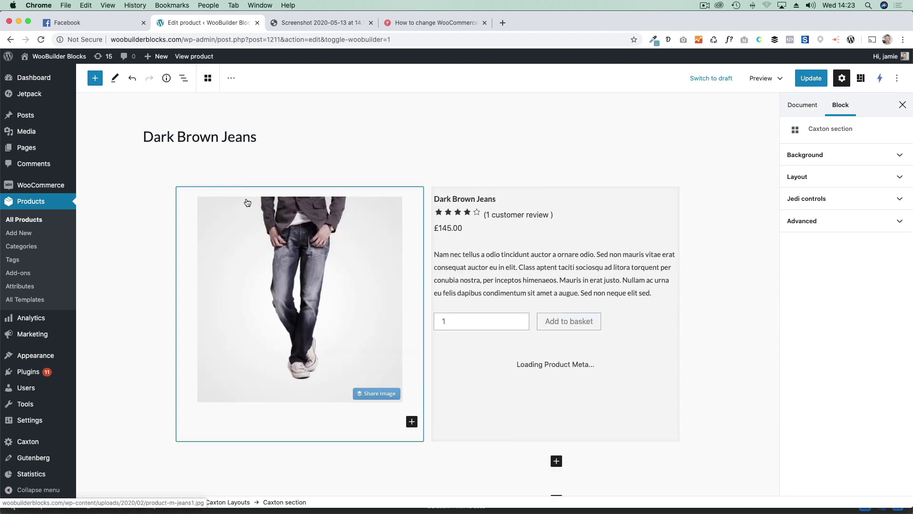
Set the font size of the Product title block in the template to 33.
left_click(461, 200)
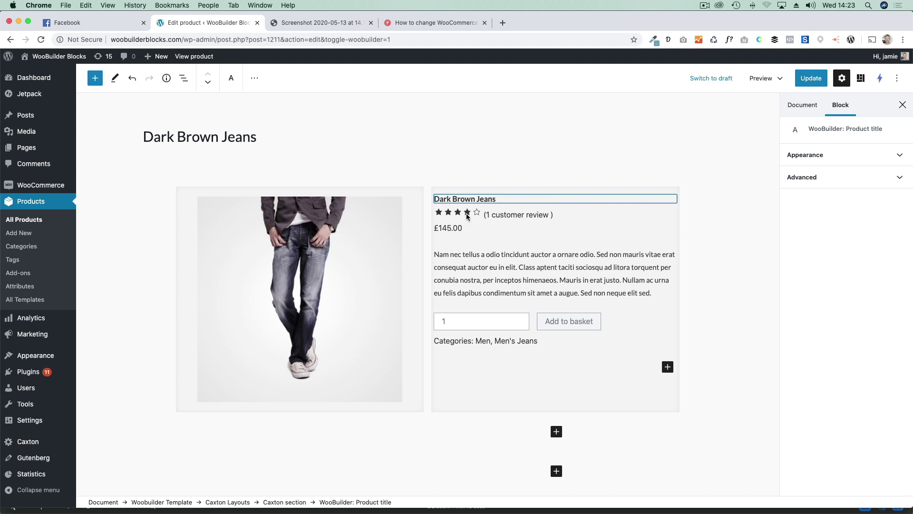
left_click(466, 215)
left_click(464, 227)
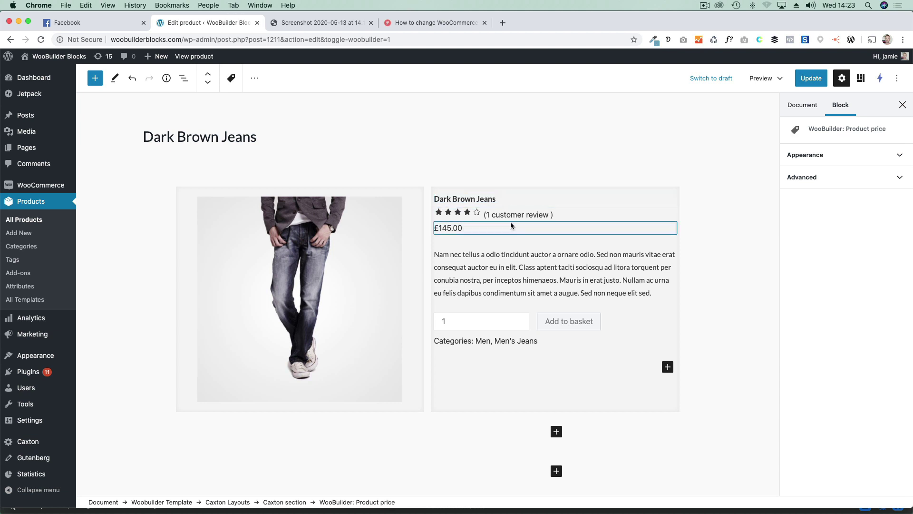
left_click(483, 198)
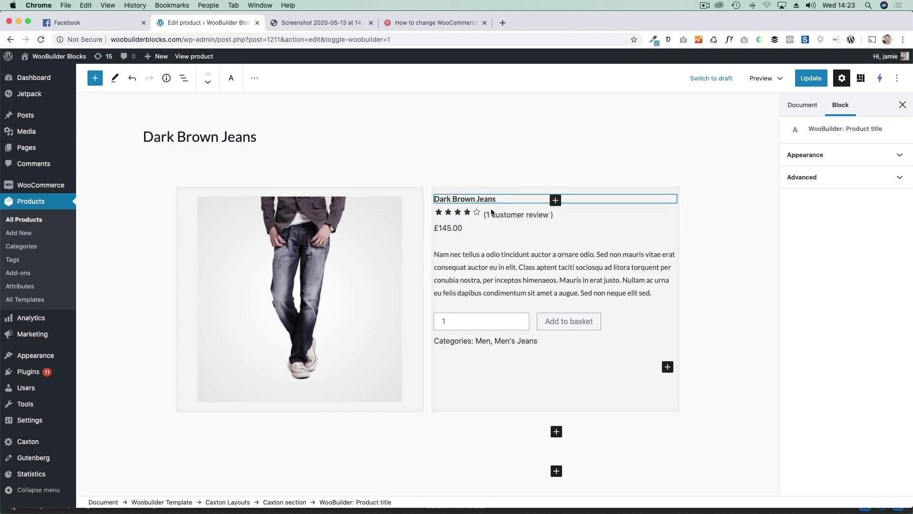
left_click(806, 154)
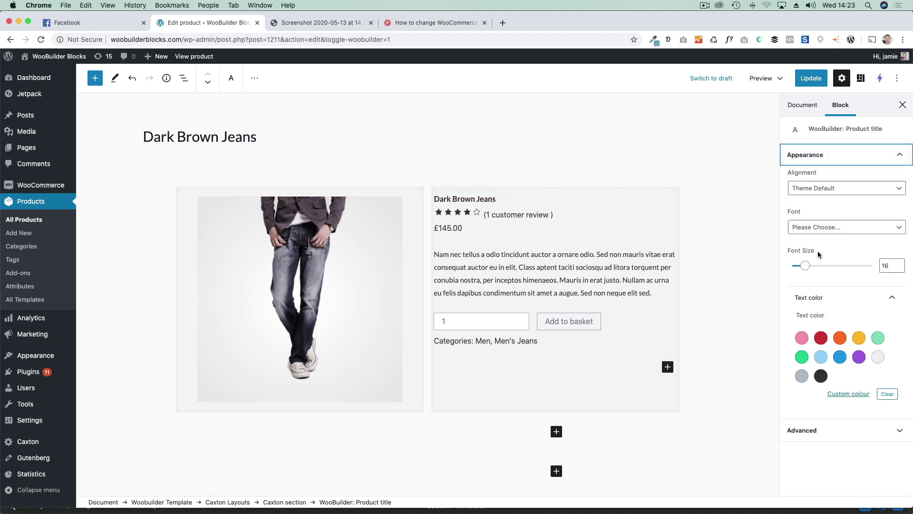
left_click_drag(807, 269, 820, 267)
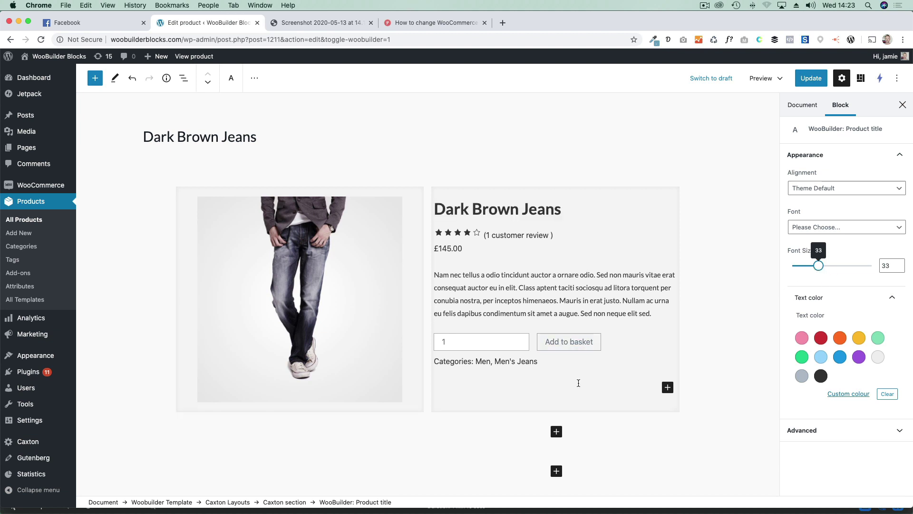
Add a WooBuilder: Related products block below the two-column product layout.
scroll(561, 403, "down", 2)
left_click(557, 433)
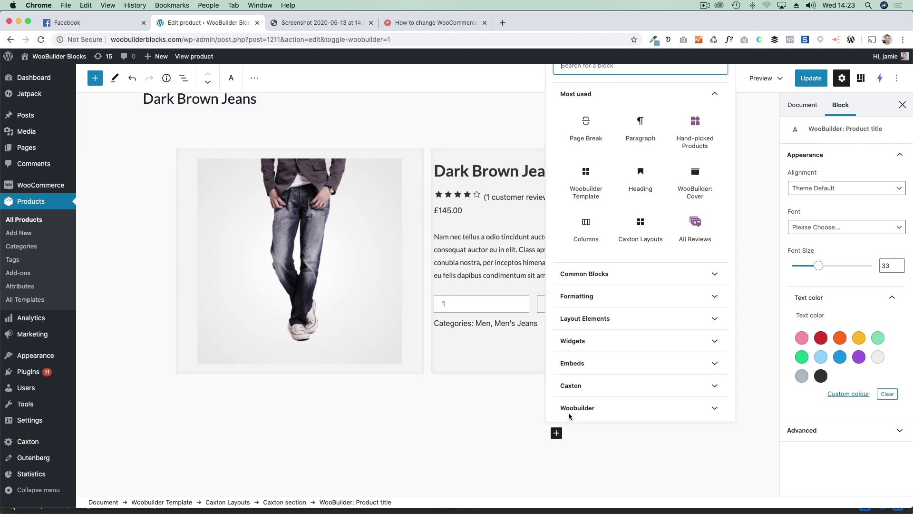
scroll(608, 338, "down", 3)
left_click(598, 335)
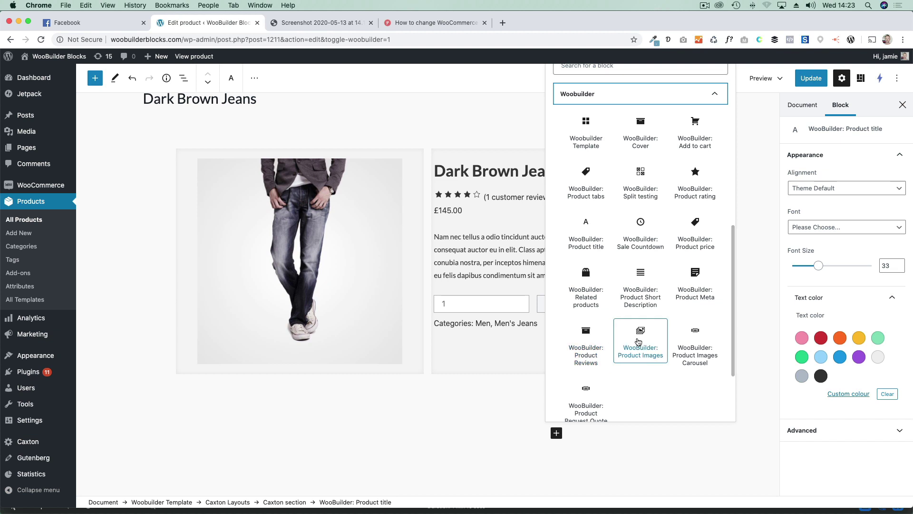
left_click(582, 294)
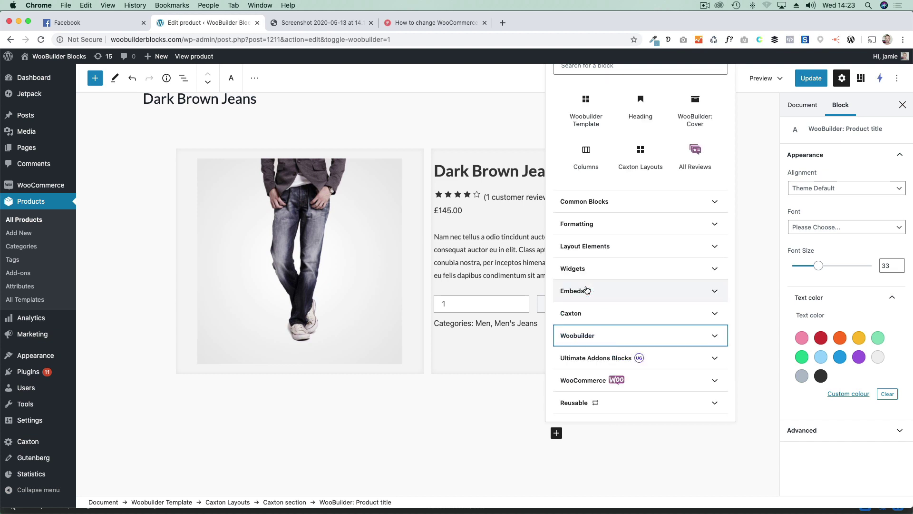
left_click(586, 335)
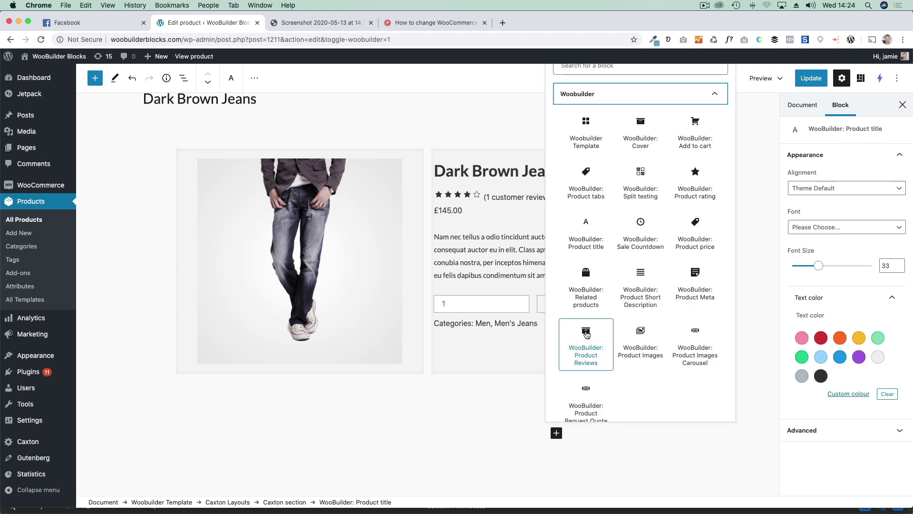
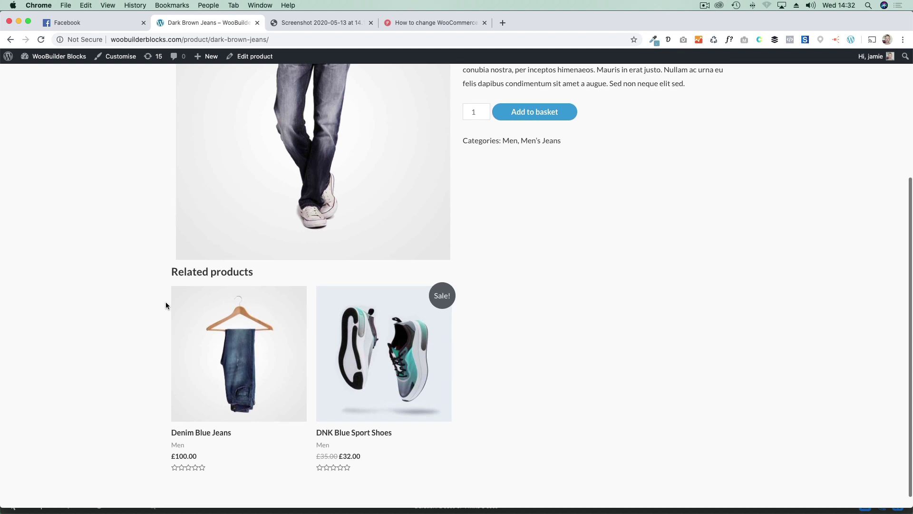
Check the related products on the live page, and delete the WooBuilder: Related products block from the Dark Brown Jeans product layout.
scroll(166, 305, "down", 1)
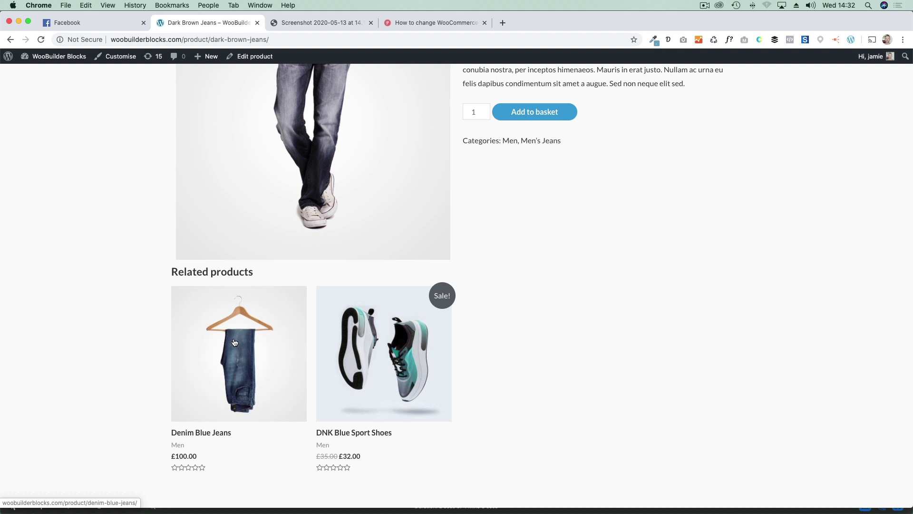
scroll(235, 343, "up", 3)
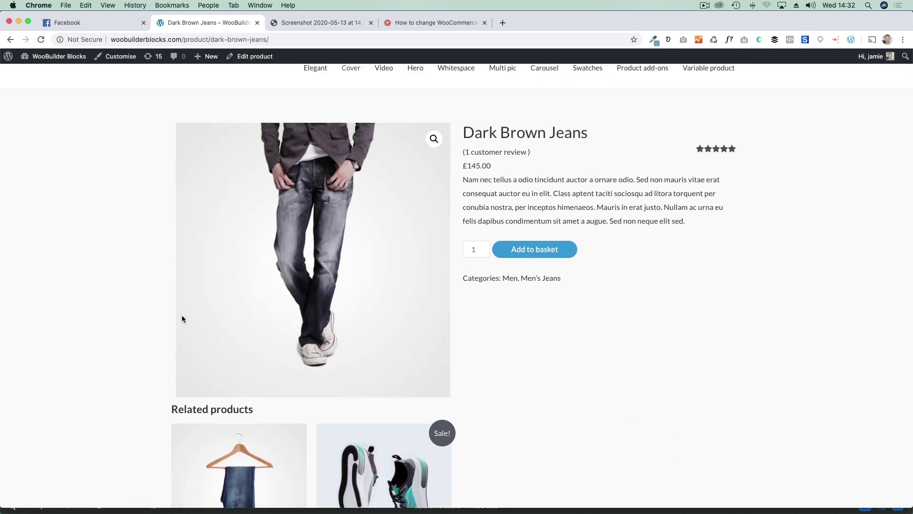
left_click(252, 59)
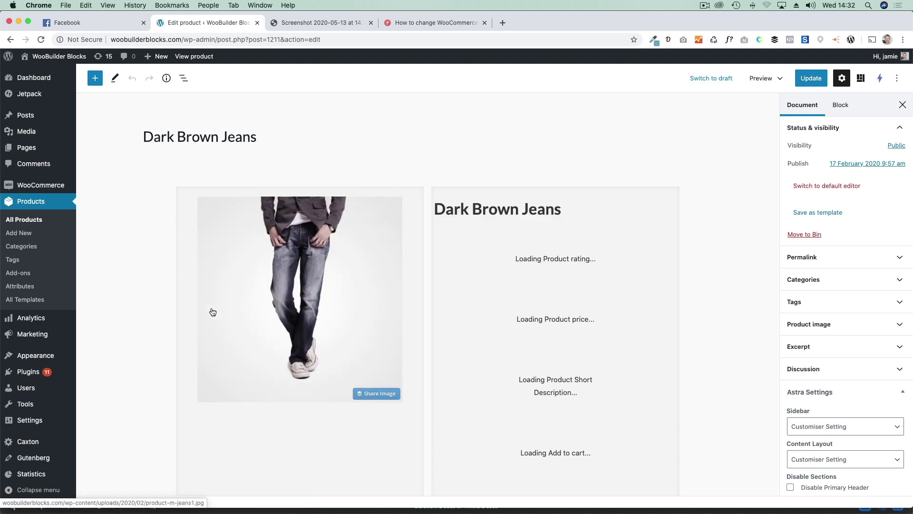
scroll(181, 312, "down", 4)
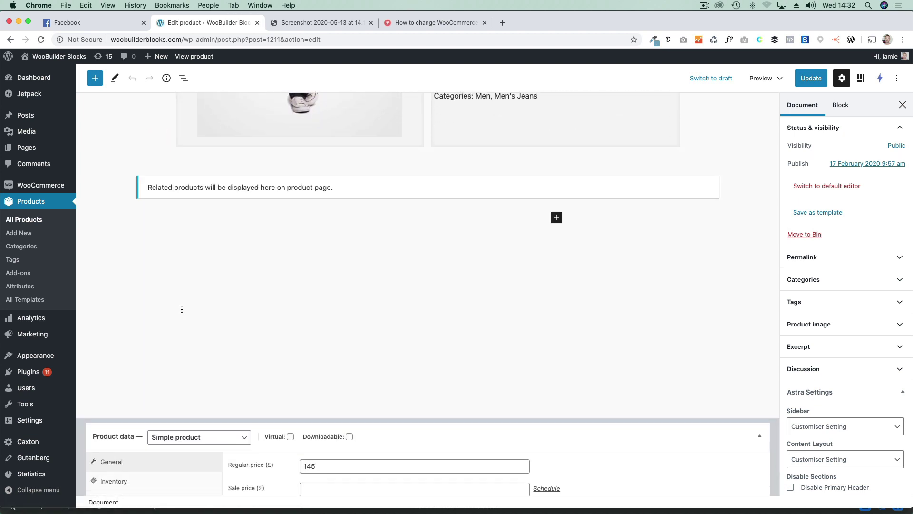
left_click(358, 237)
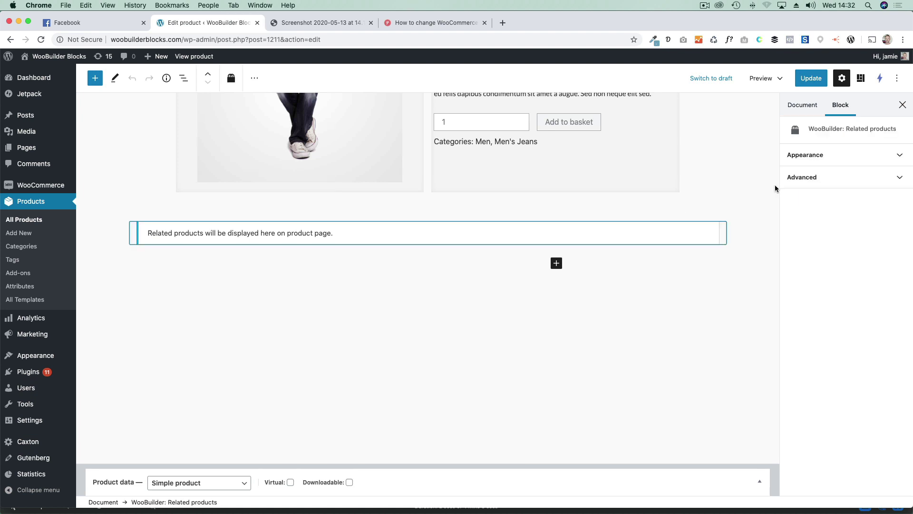
left_click(818, 155)
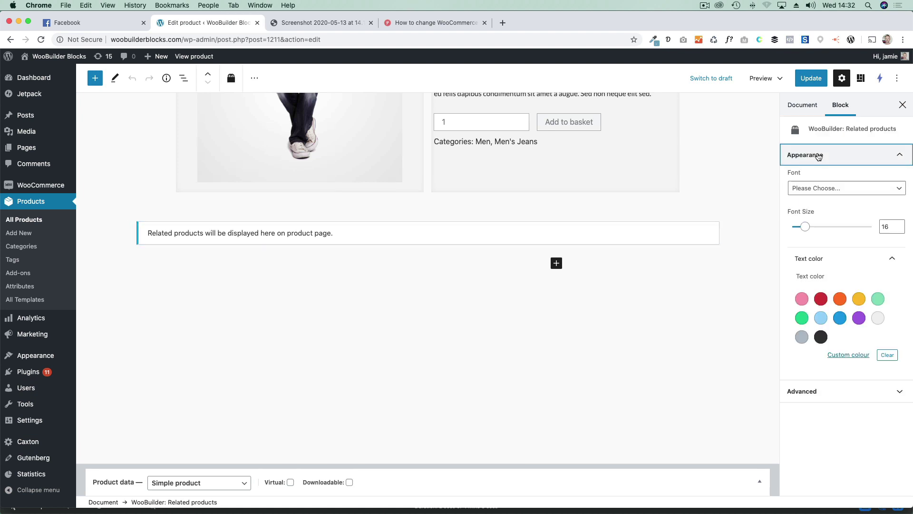
left_click(818, 155)
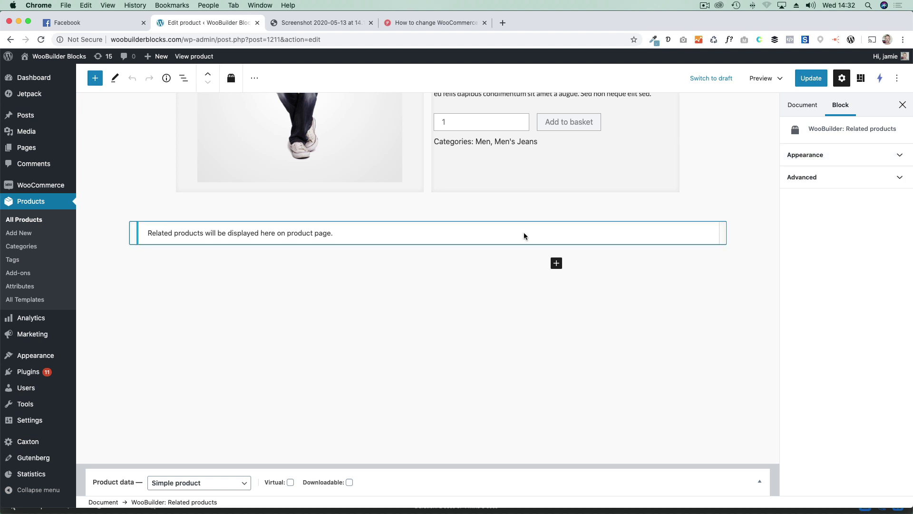
key("BackSpace")
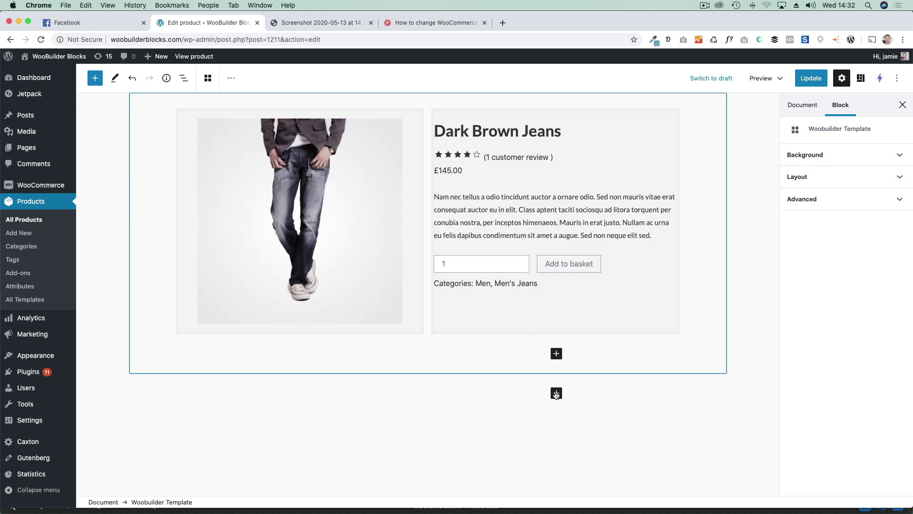
Add a level-2 heading reading "Related Products" below the Dark Brown Jeans product template.
left_click(556, 392)
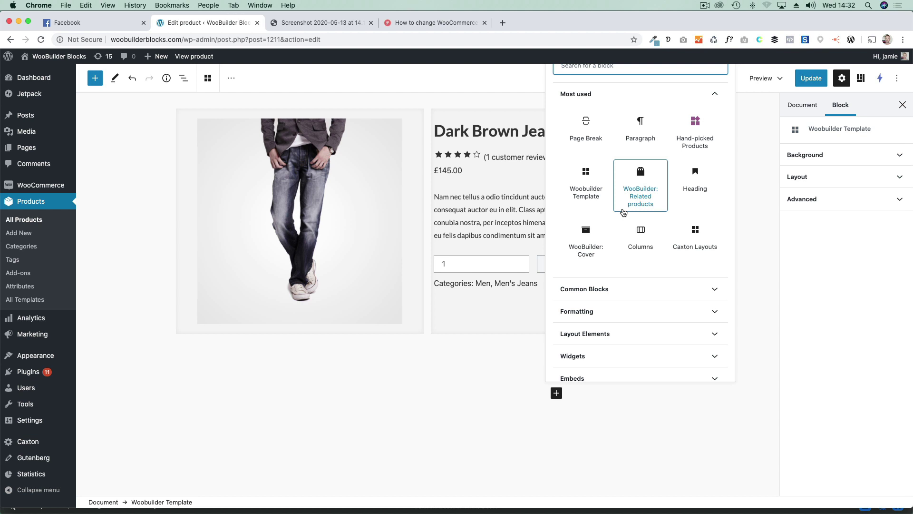
type("head")
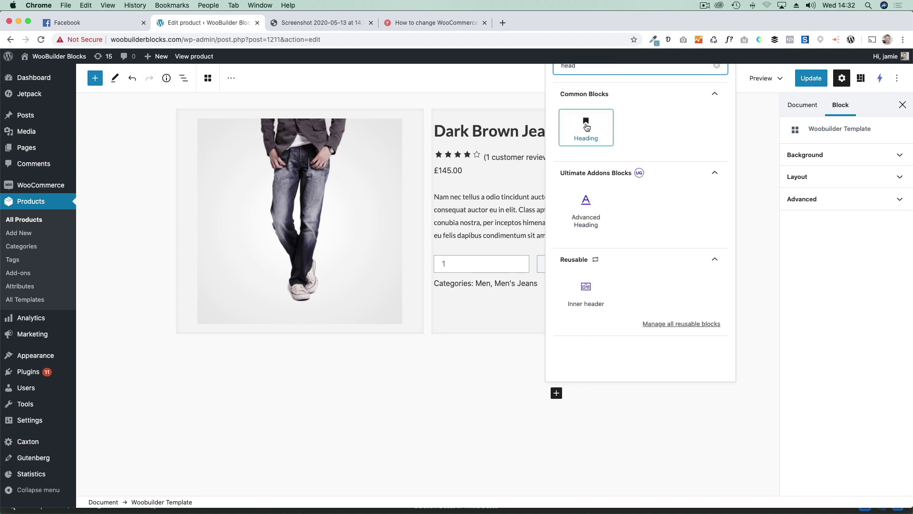
left_click(587, 127)
type("Re")
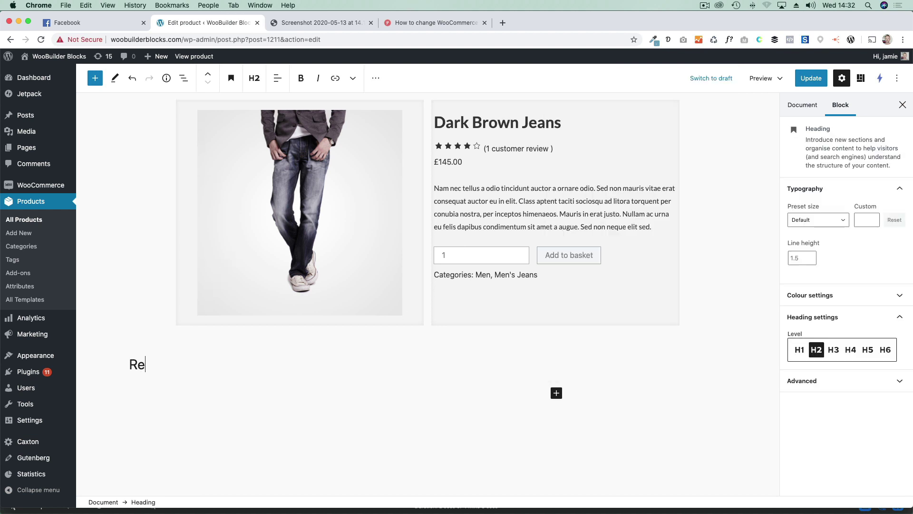
type("lated Products")
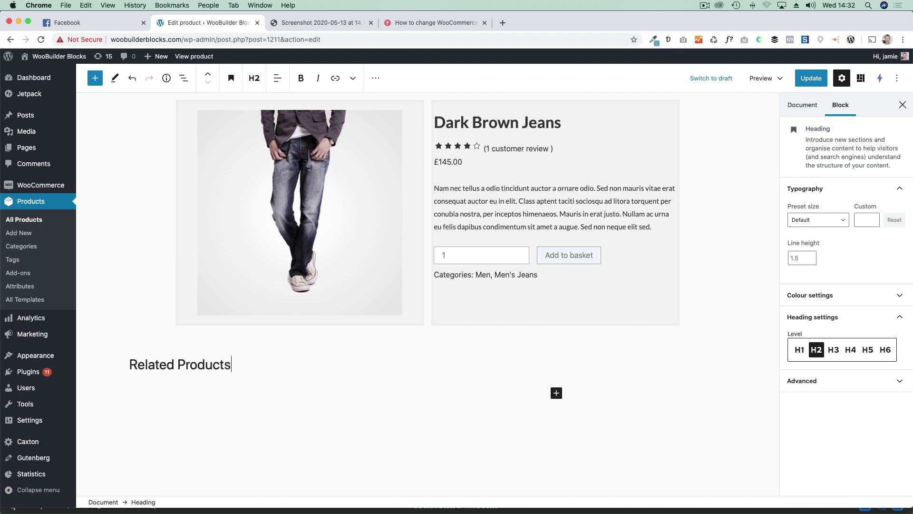
Insert a Hand-picked Products block below the heading with Boho Bangle Bracelet, Blue Denim Shorts, Black Over-the-shoulder Handbag and Basic Blue Jeans selected.
left_click(557, 393)
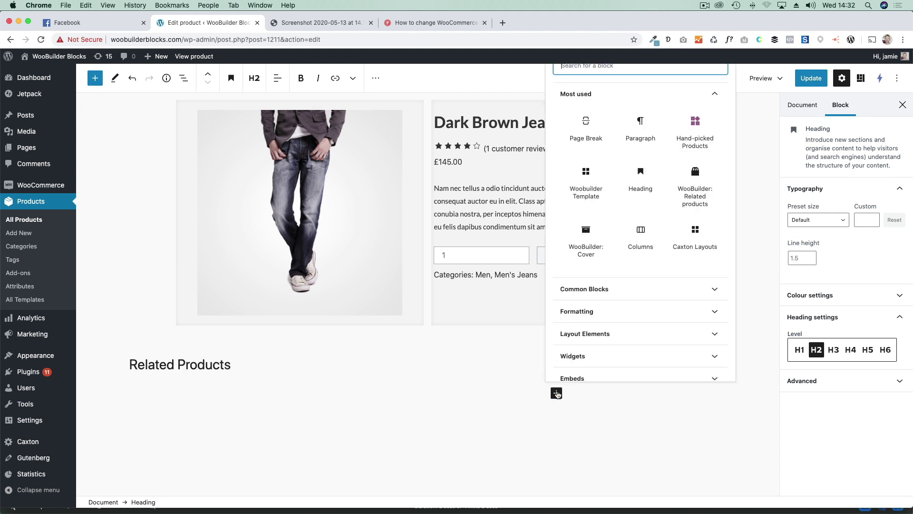
scroll(587, 337, "down", 5)
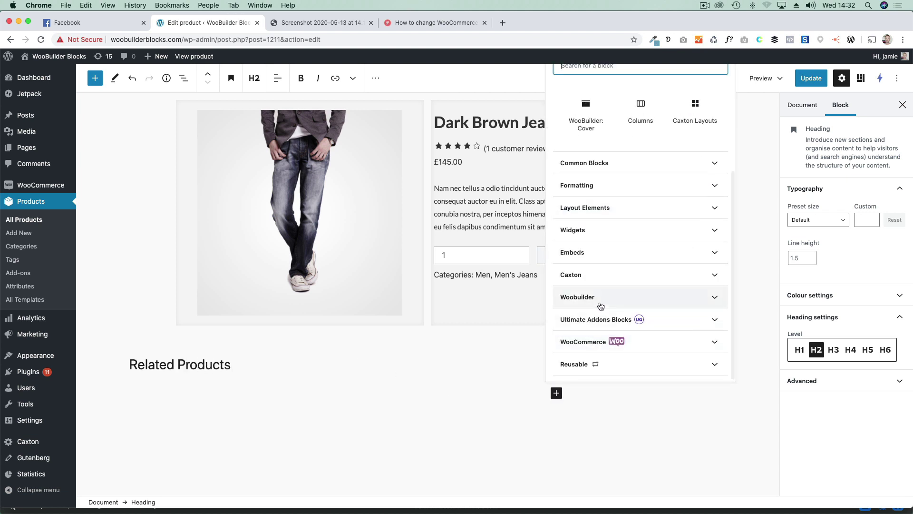
left_click(655, 347)
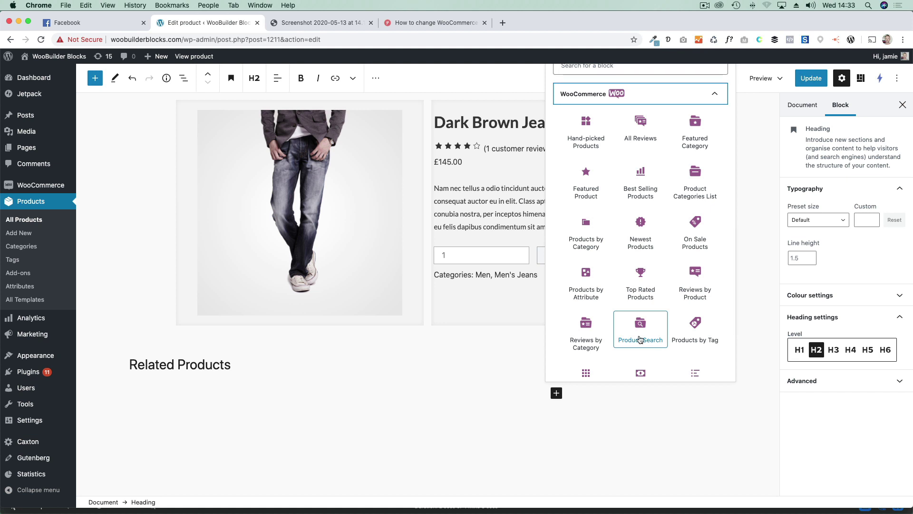
left_click(585, 132)
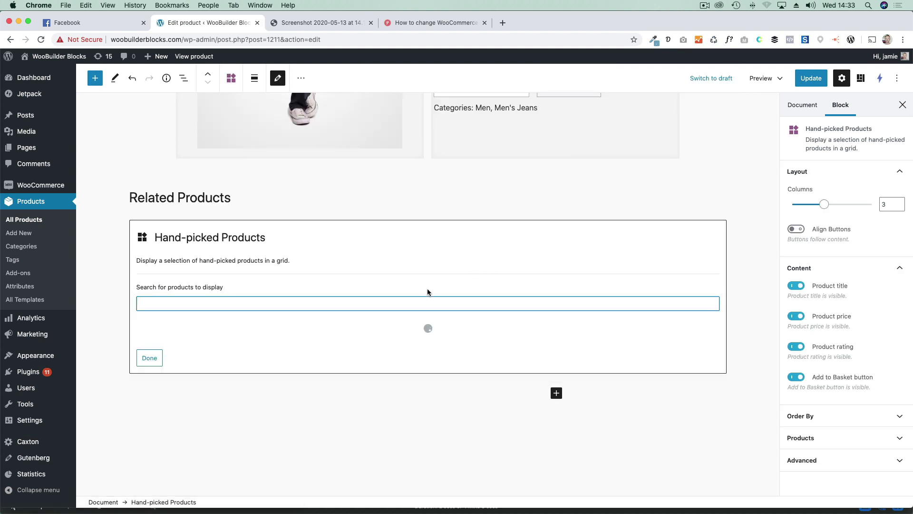
left_click(181, 316)
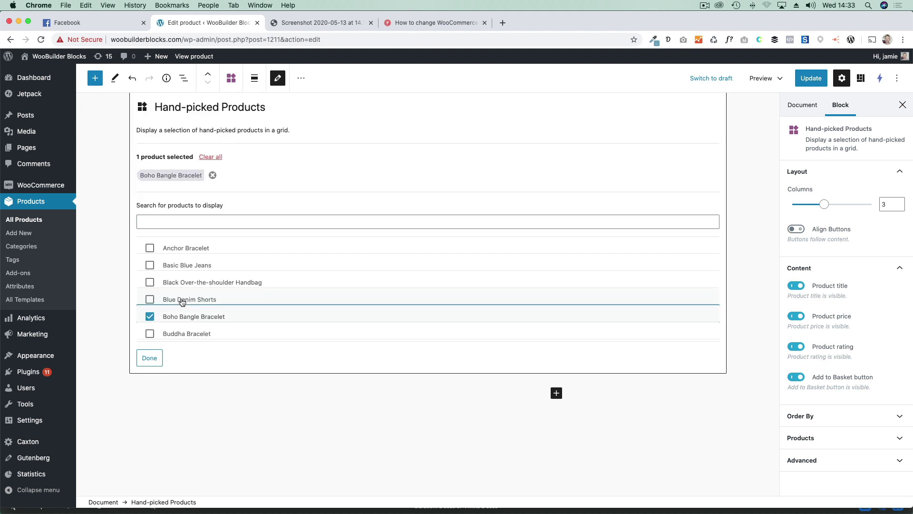
left_click(181, 299)
left_click(180, 282)
left_click(179, 267)
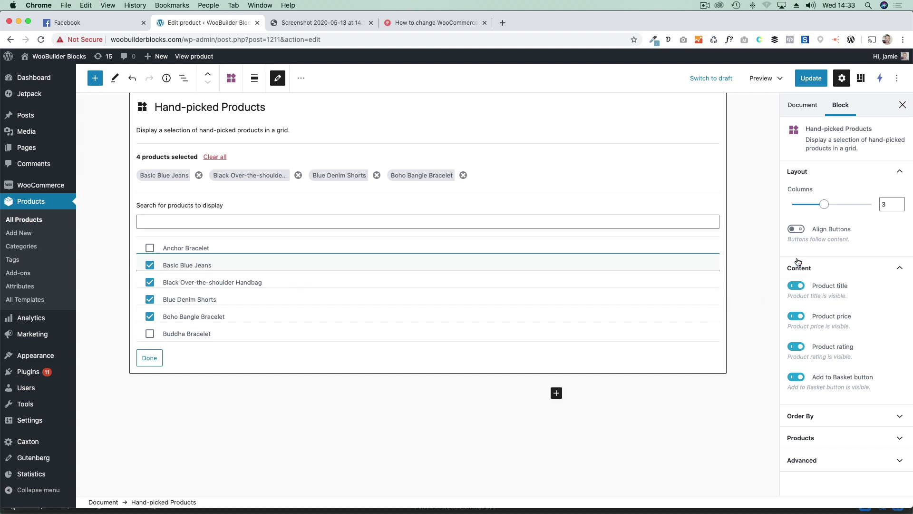
Set the Hand-picked Products grid to 4 columns, hide its product titles and Add to Basket buttons, and finish the product selection.
left_click_drag(825, 206, 840, 205)
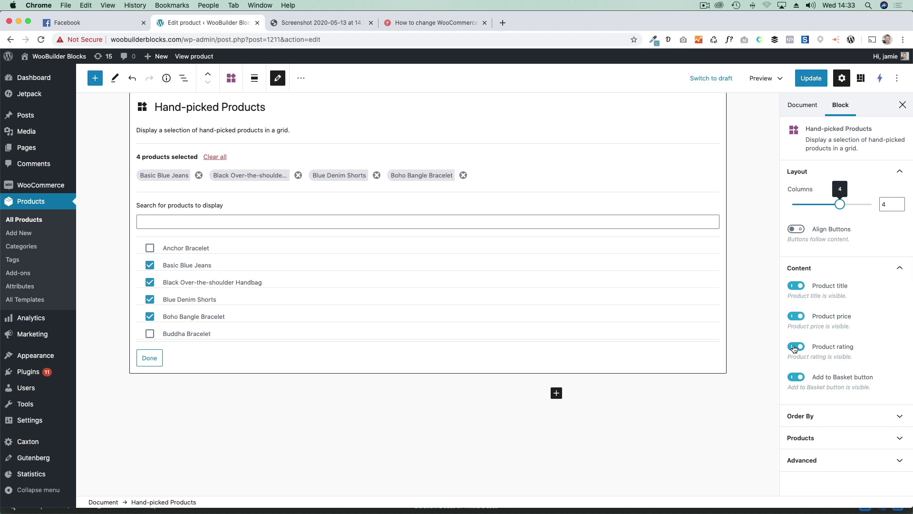
left_click(796, 378)
left_click(796, 286)
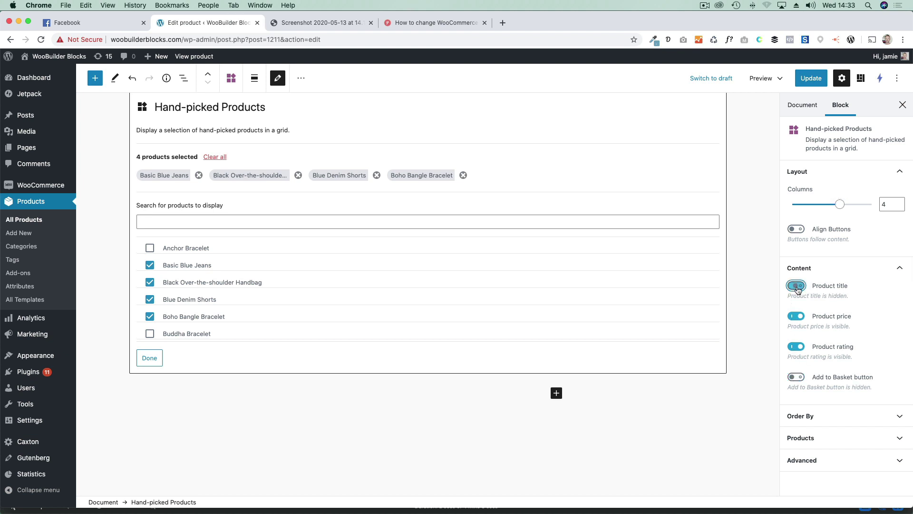
left_click(143, 357)
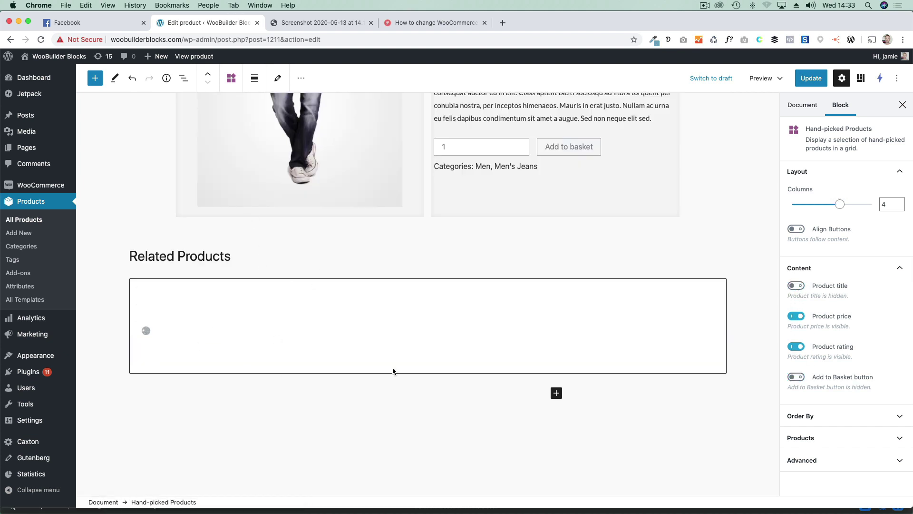
scroll(442, 346, "up", 4)
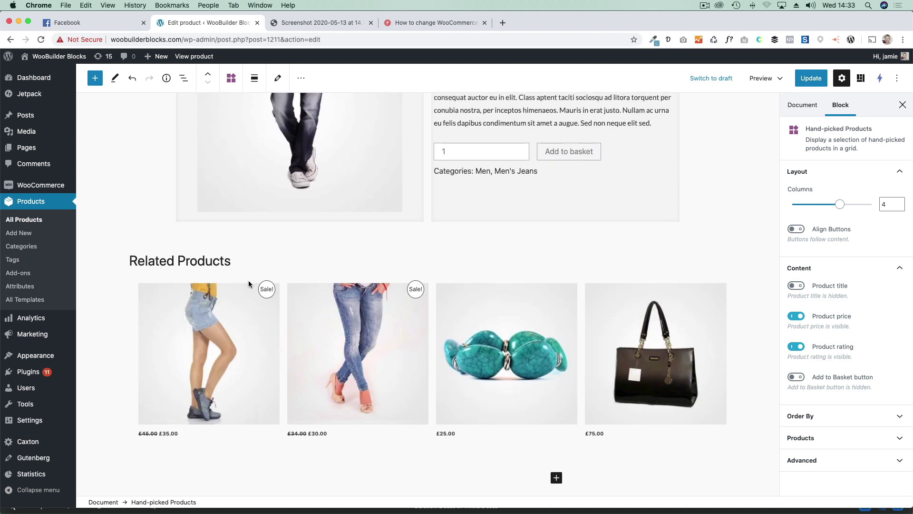
left_click(333, 248)
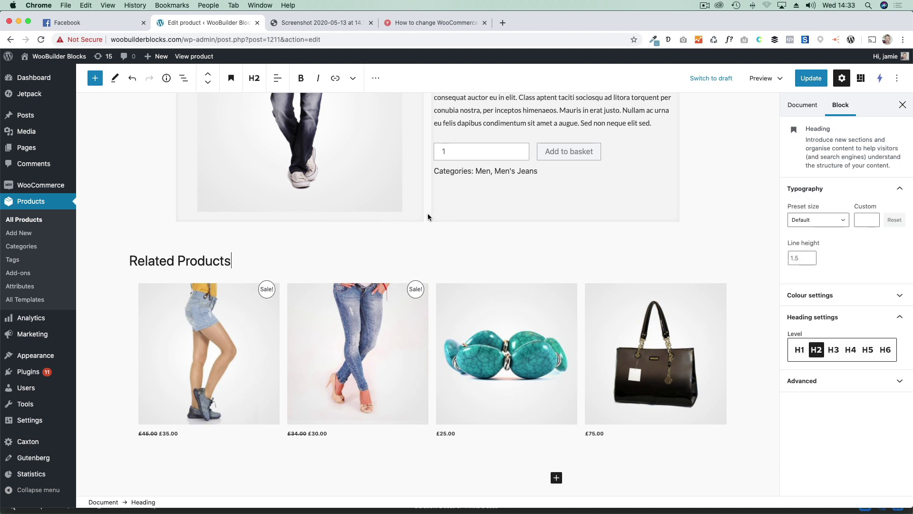
left_click(448, 218)
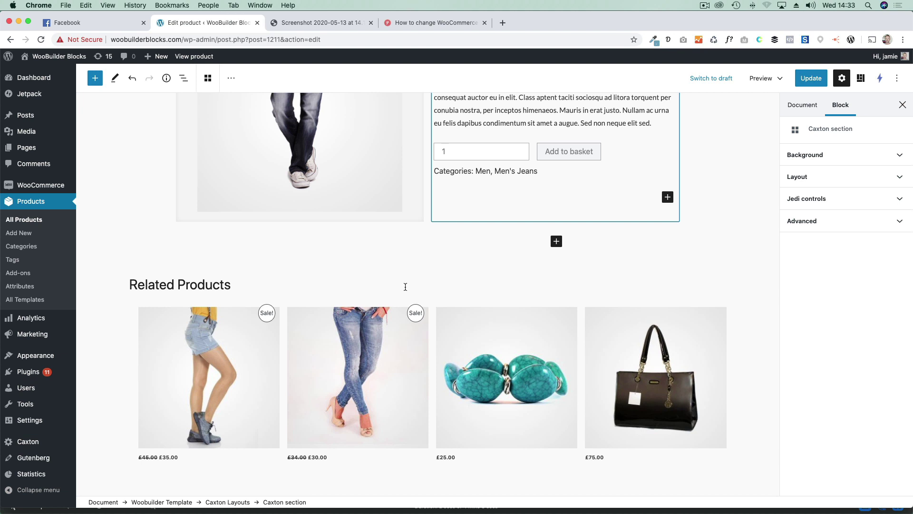
Update the product and review the hand-picked Related Products section on the live page.
left_click(811, 78)
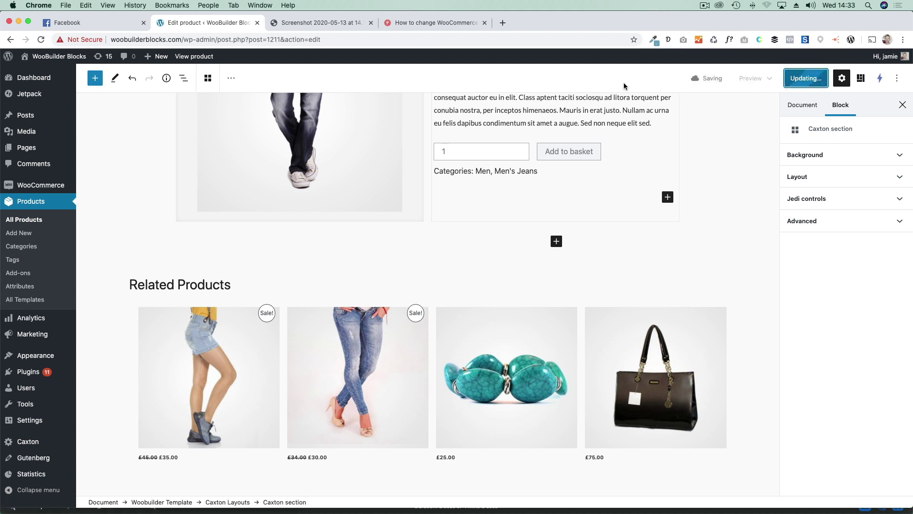
left_click(192, 58)
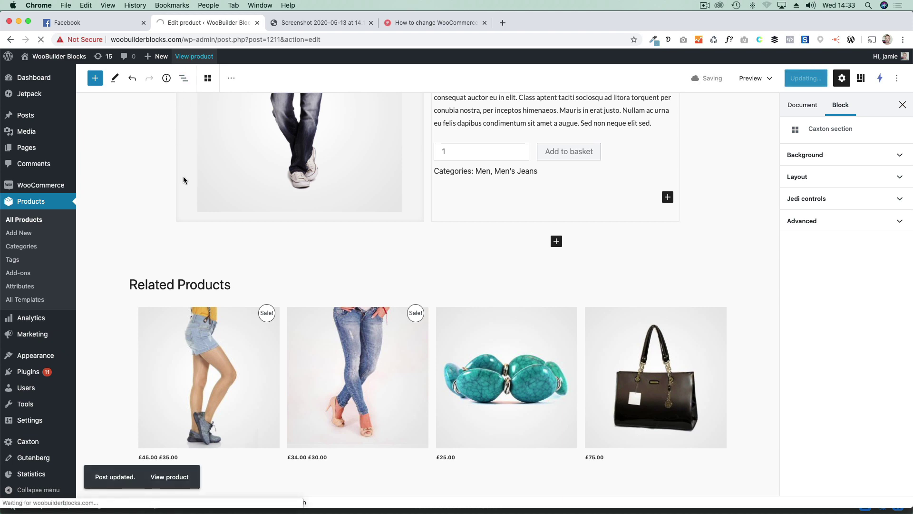
scroll(191, 201, "down", 1)
scroll(191, 202, "down", 5)
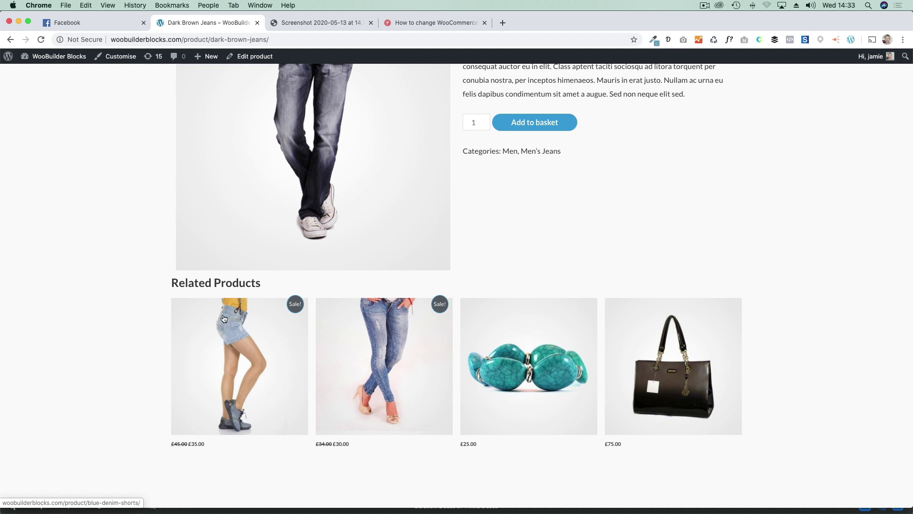
scroll(150, 306, "up", 1)
scroll(150, 305, "up", 3)
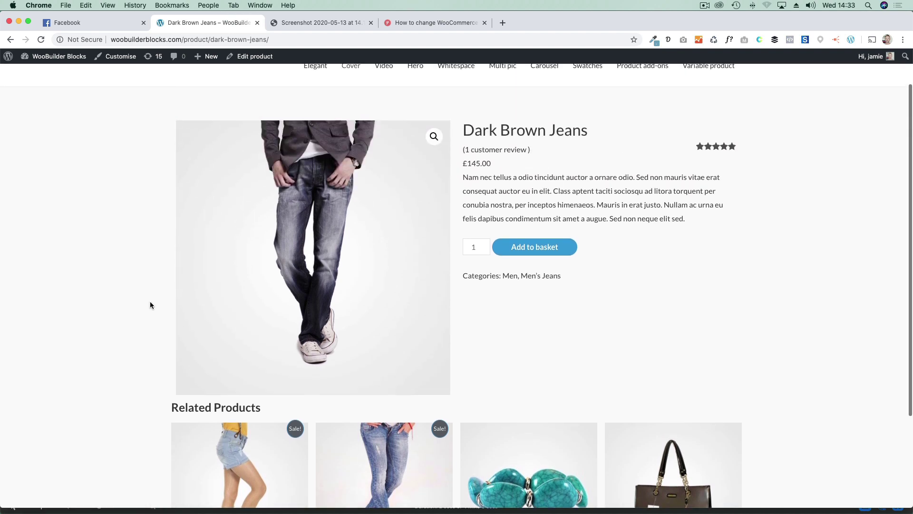
scroll(150, 305, "down", 1)
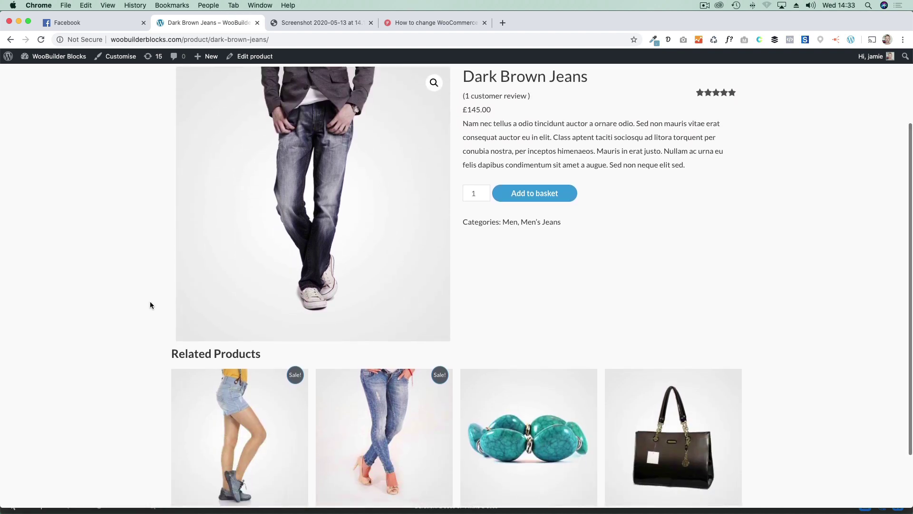
scroll(150, 305, "up", 2)
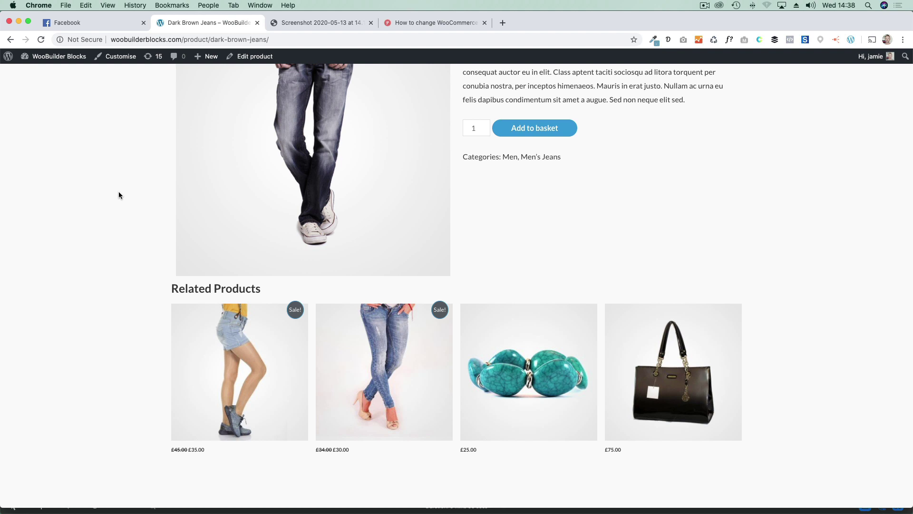
Reopen the product for editing and remove the Related Products heading and the Hand-picked Products block below the template.
left_click(243, 57)
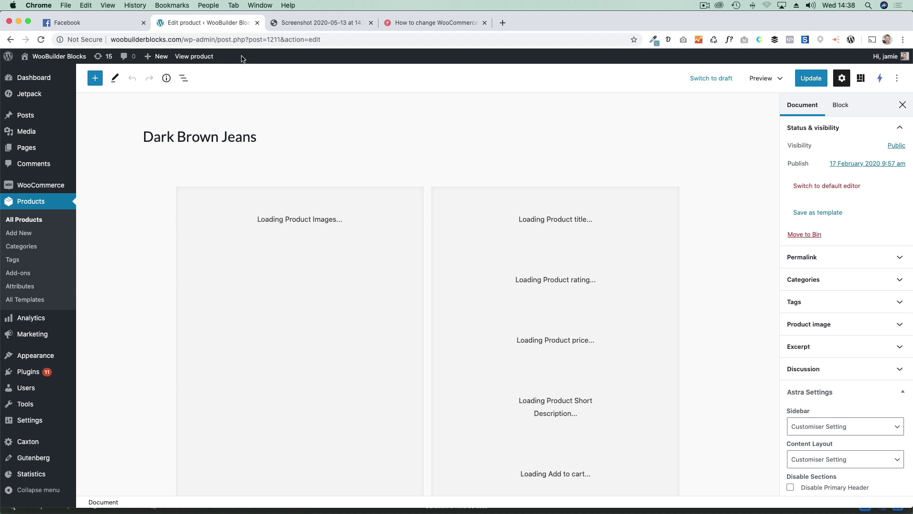
scroll(187, 252, "down", 8)
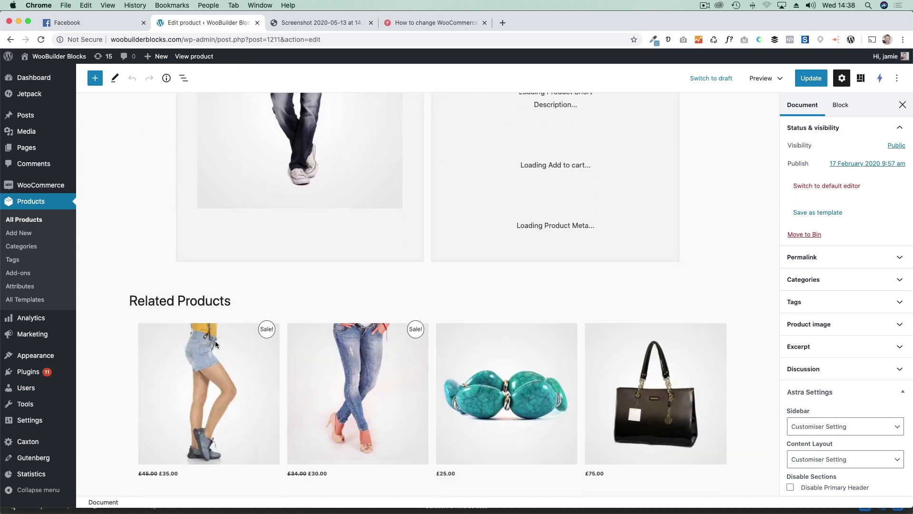
left_click(230, 256)
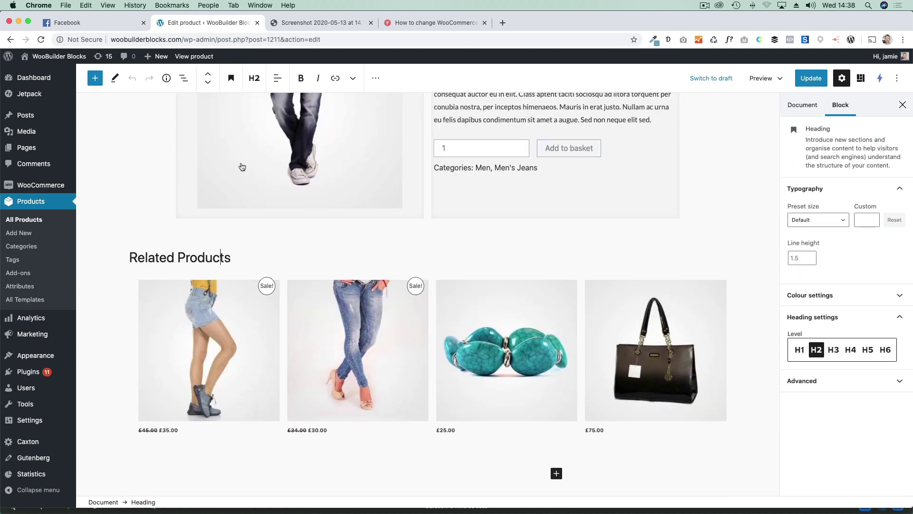
left_click(379, 77)
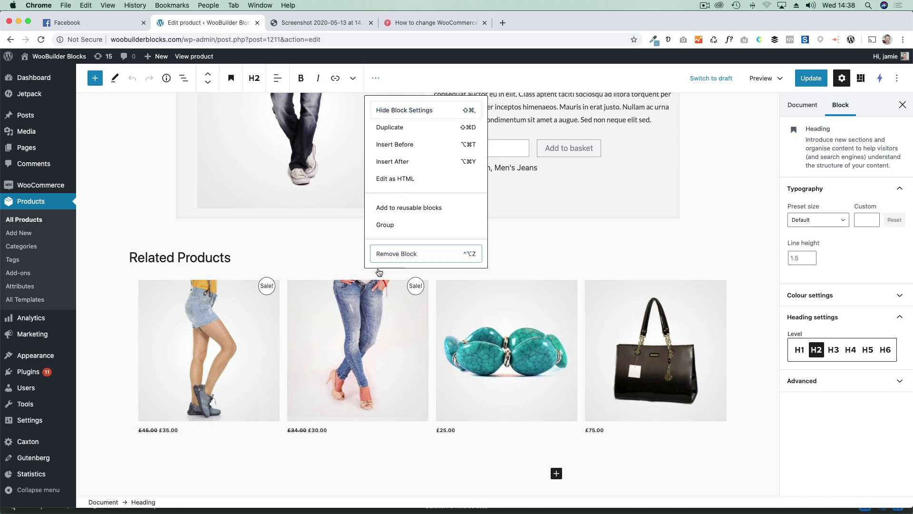
left_click(397, 254)
scroll(327, 395, "down", 1)
left_click(329, 400)
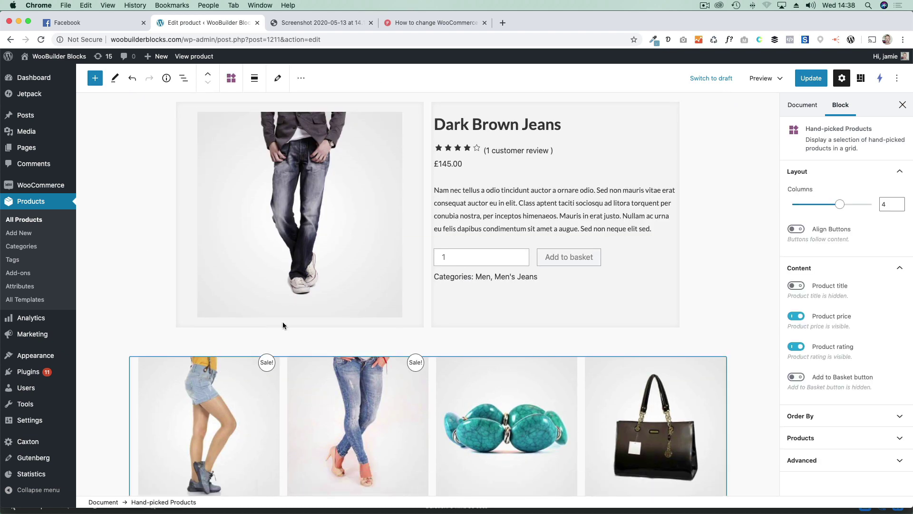
left_click(301, 78)
left_click(329, 236)
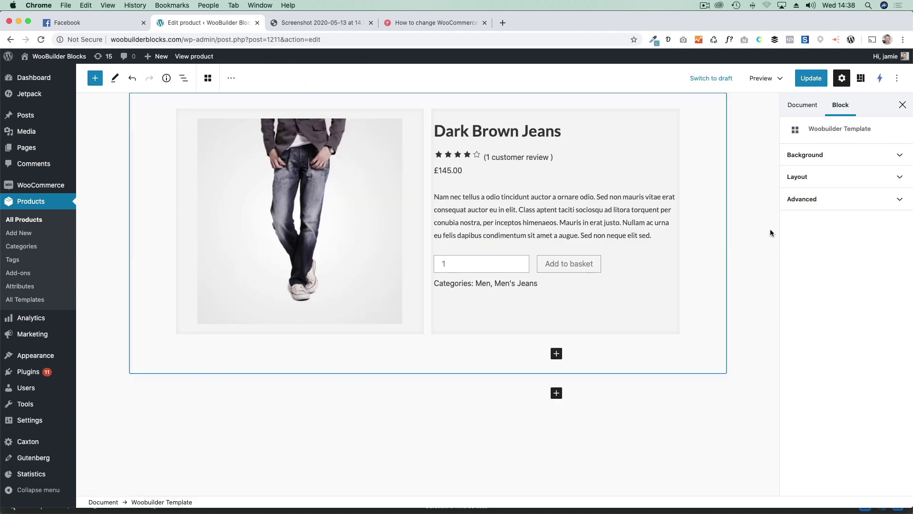
Update the product and check its layout and related products on the live page.
left_click(812, 82)
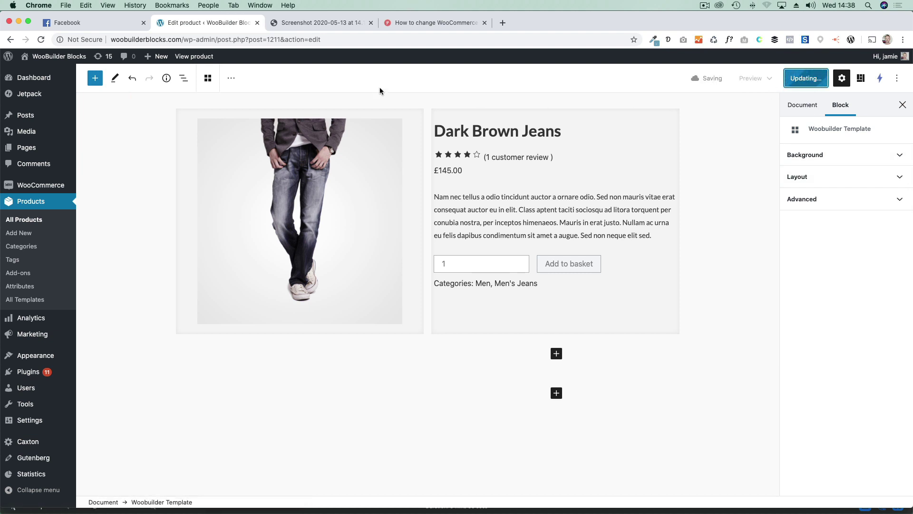
left_click(192, 57)
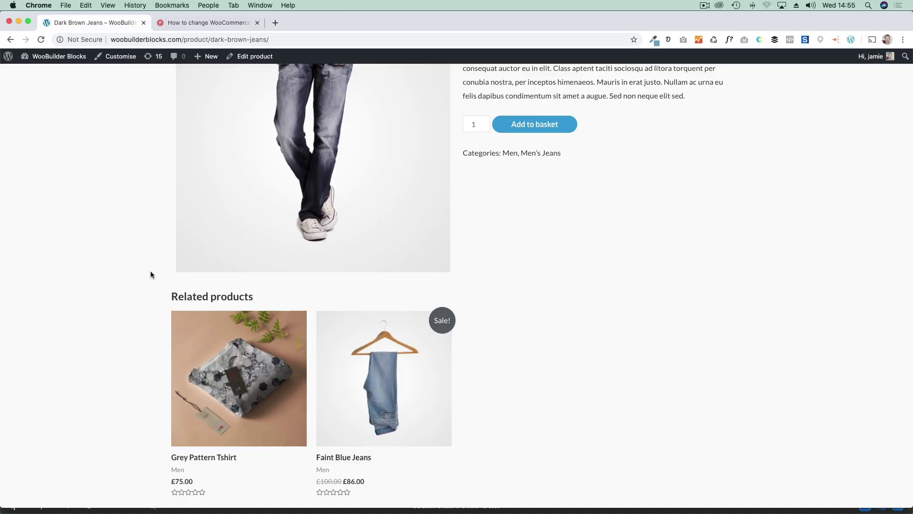
scroll(165, 283, "up", 5)
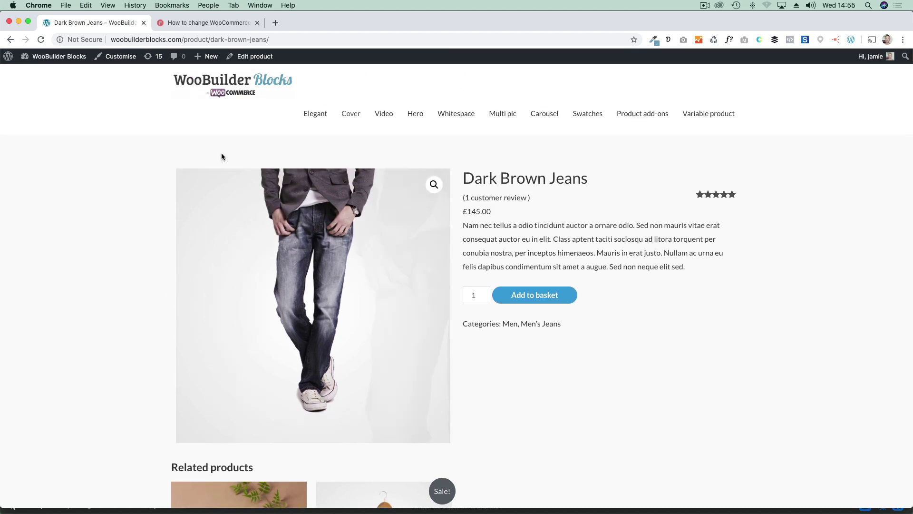
Reopen the product for editing and delete the WooBuilder: Related products block below the product template.
left_click(261, 57)
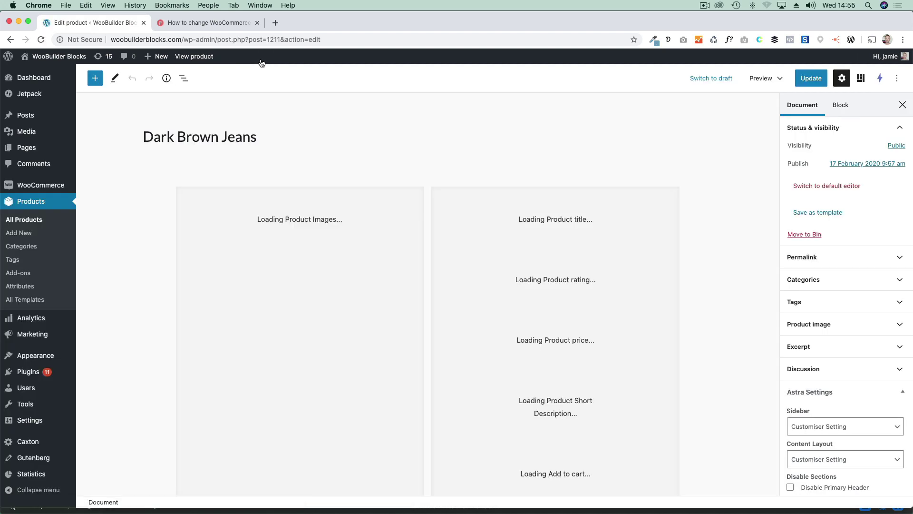
scroll(210, 271, "down", 5)
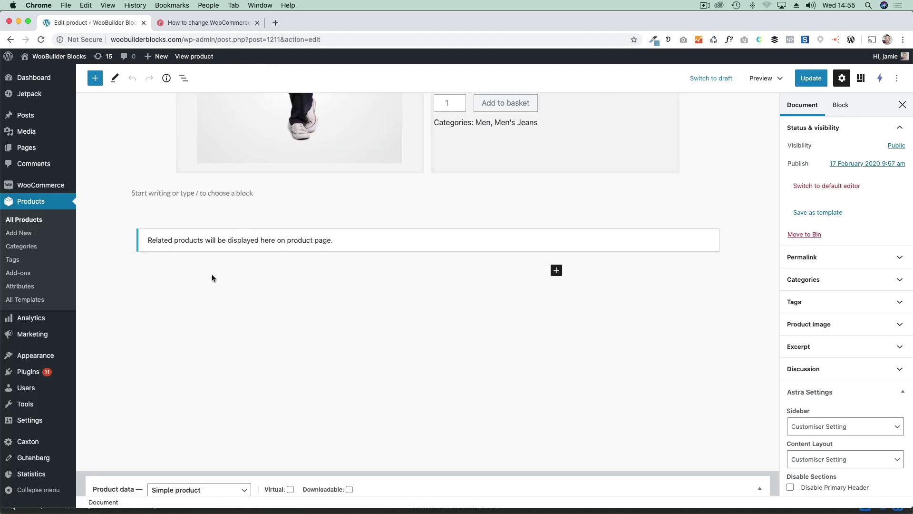
left_click(282, 238)
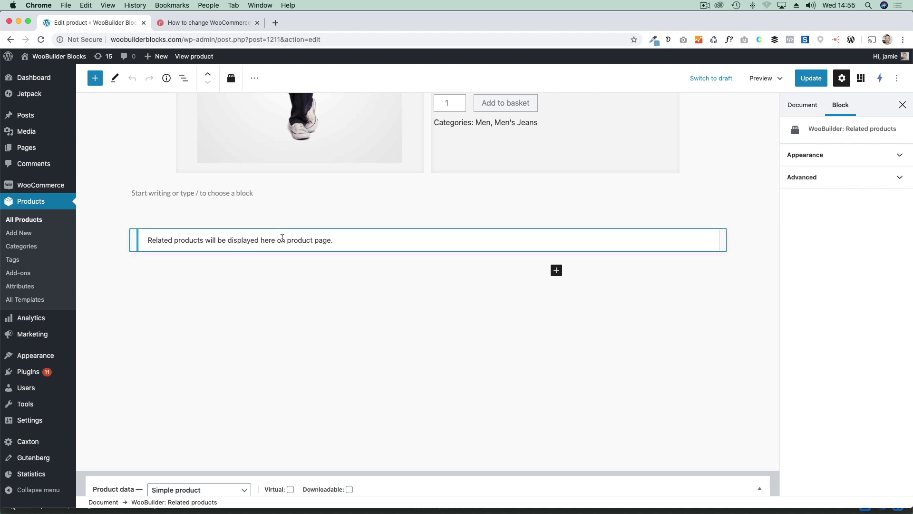
key("BackSpace")
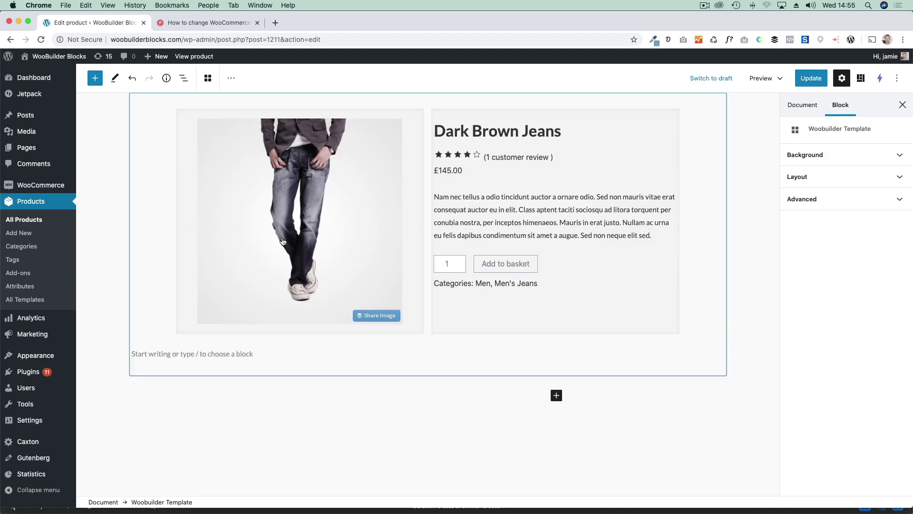
Add a Heading block reading "Related products" below the product template.
left_click(556, 397)
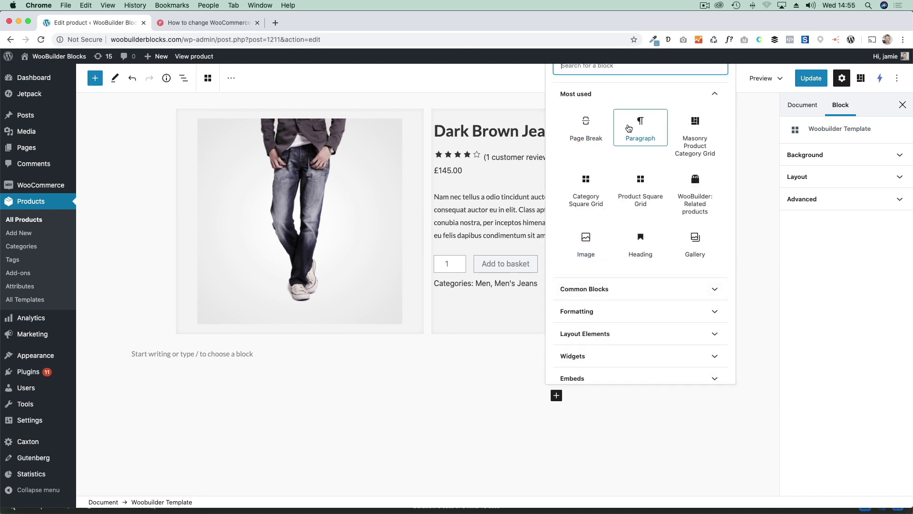
type("heading")
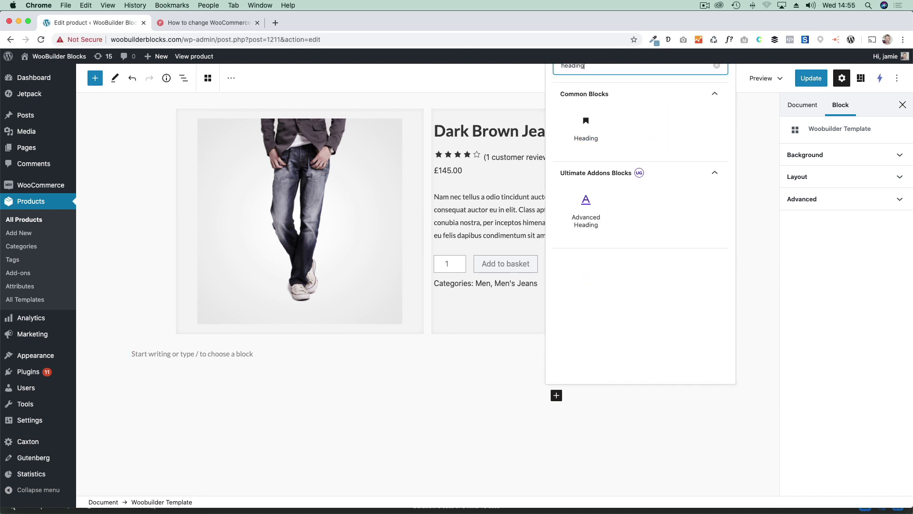
left_click(586, 128)
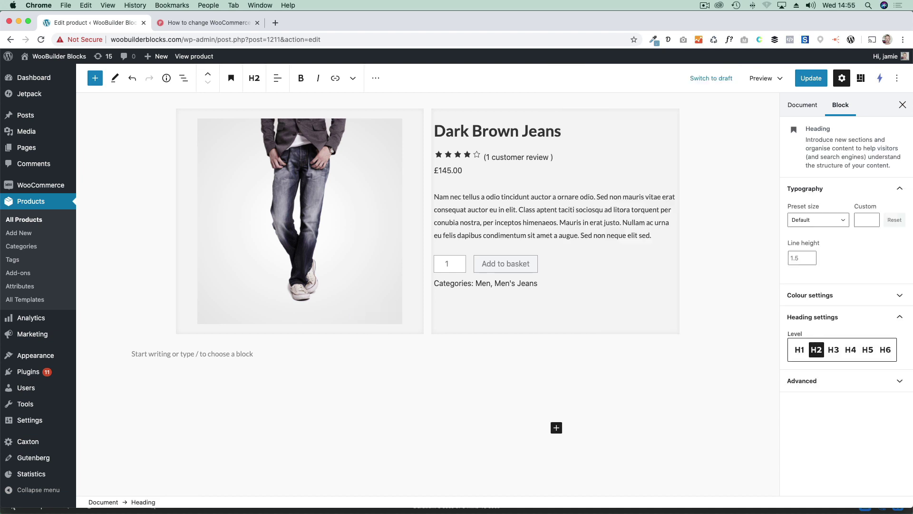
type("Related products")
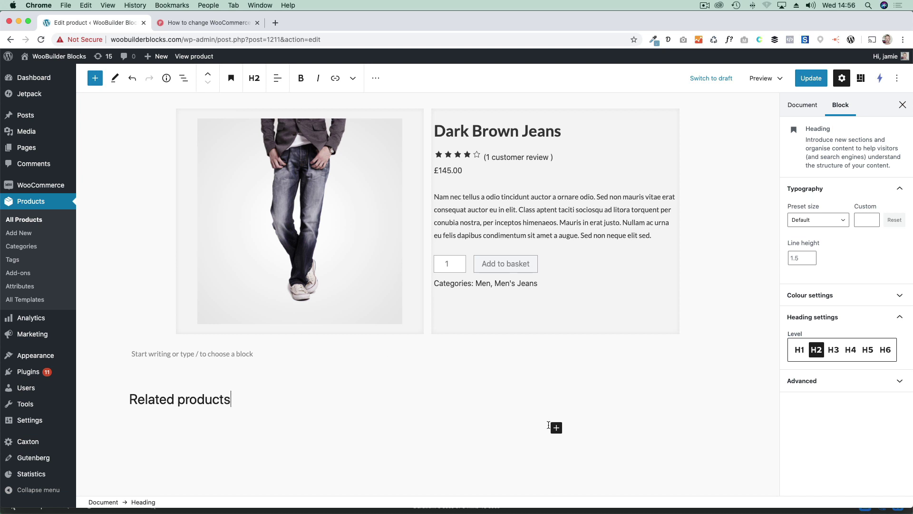
Insert a WooCommerce Hand-picked Products block below the Related products heading.
left_click(556, 427)
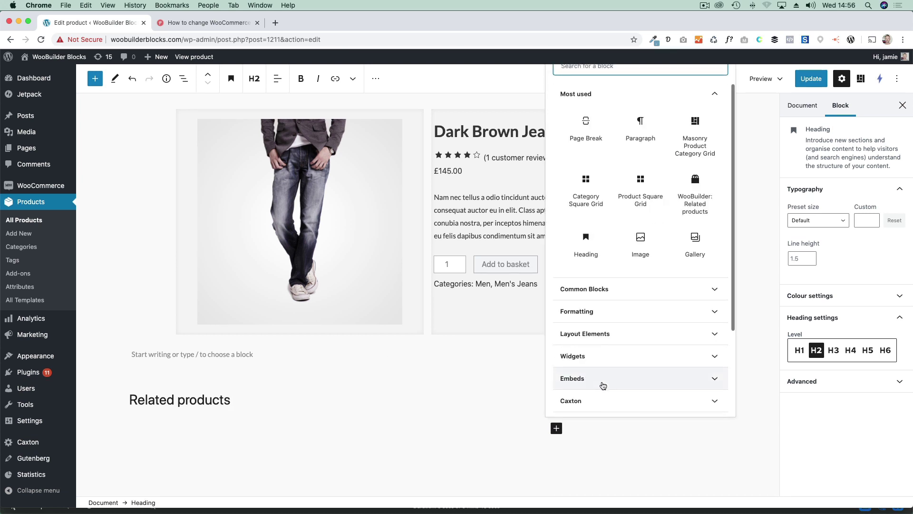
scroll(603, 385, "down", 3)
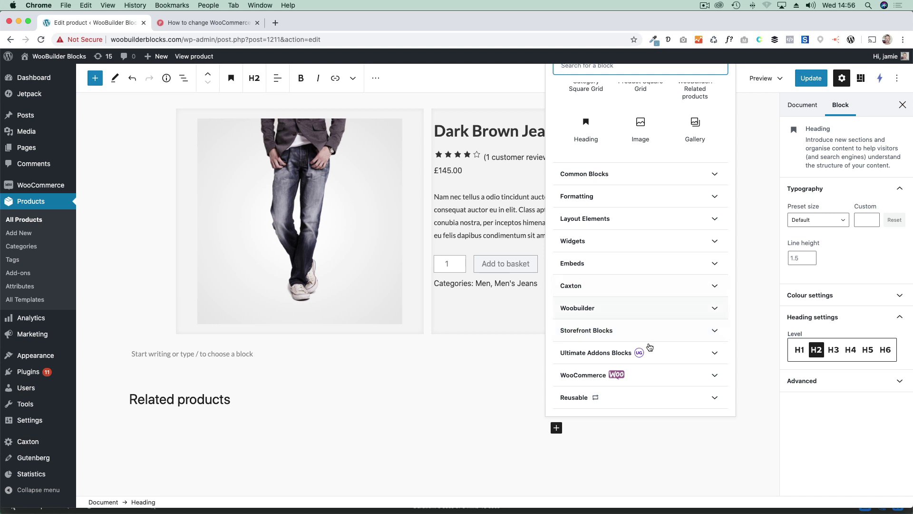
left_click(668, 375)
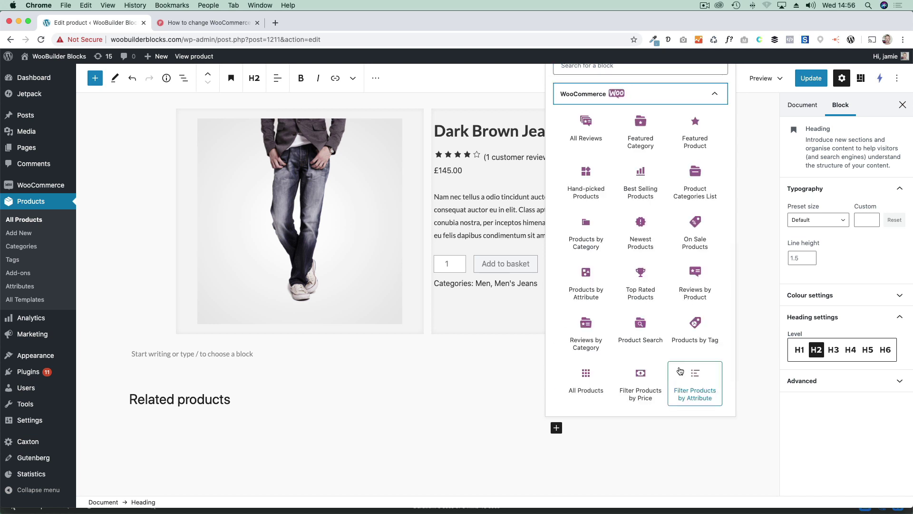
left_click(588, 177)
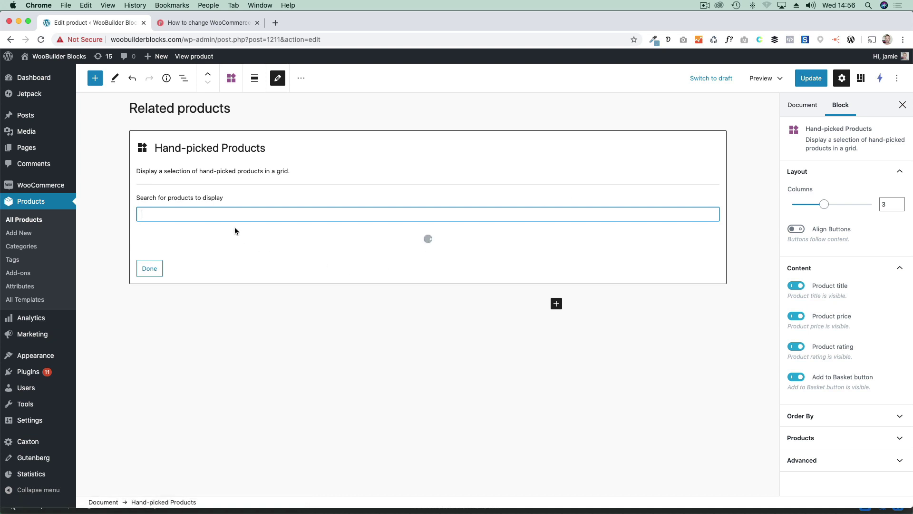
Select Anchor Bracelet, Blue Denim Shorts, Dark Brown Jeans, Dark Grey Jeans, DNK Blue Sport Shoes, DNK Green Sports Shoes, Flamingo Pattern Tshirt and Garmin Fenix 6.
left_click(206, 338)
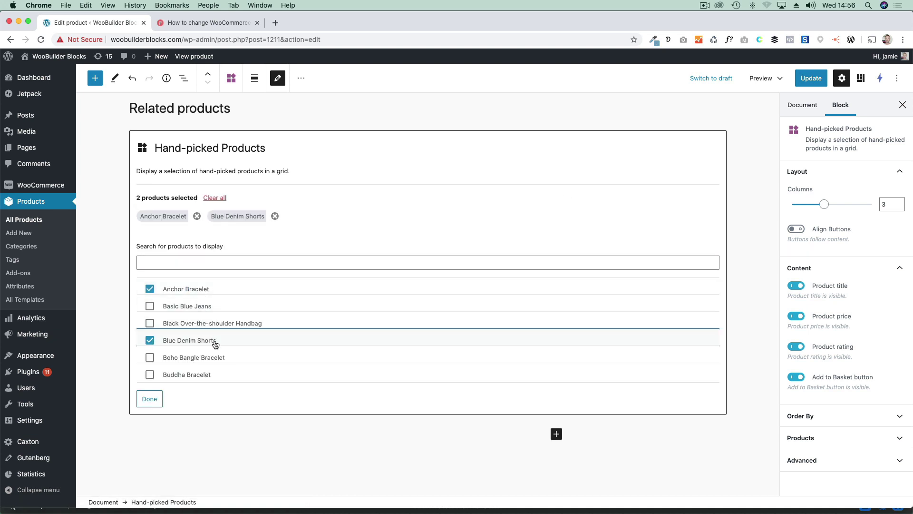
scroll(219, 339, "down", 2)
left_click(221, 341)
scroll(222, 367, "down", 2)
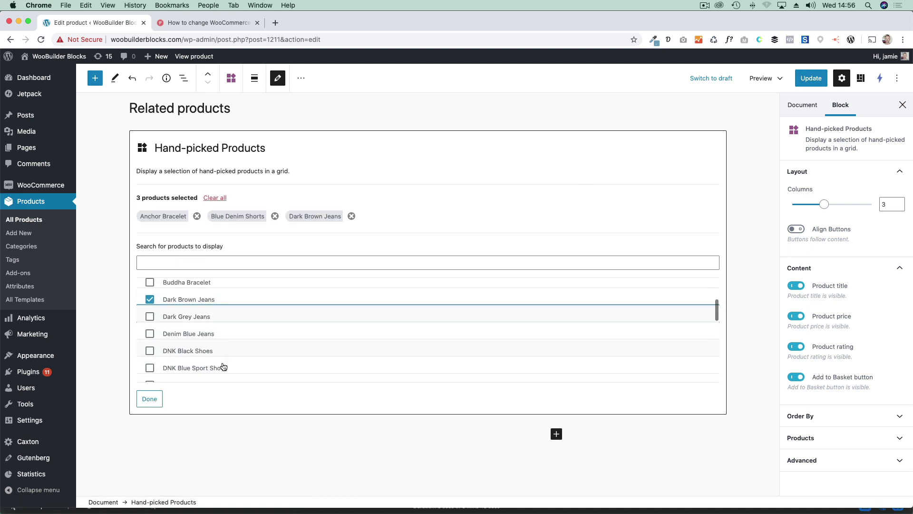
left_click(227, 320)
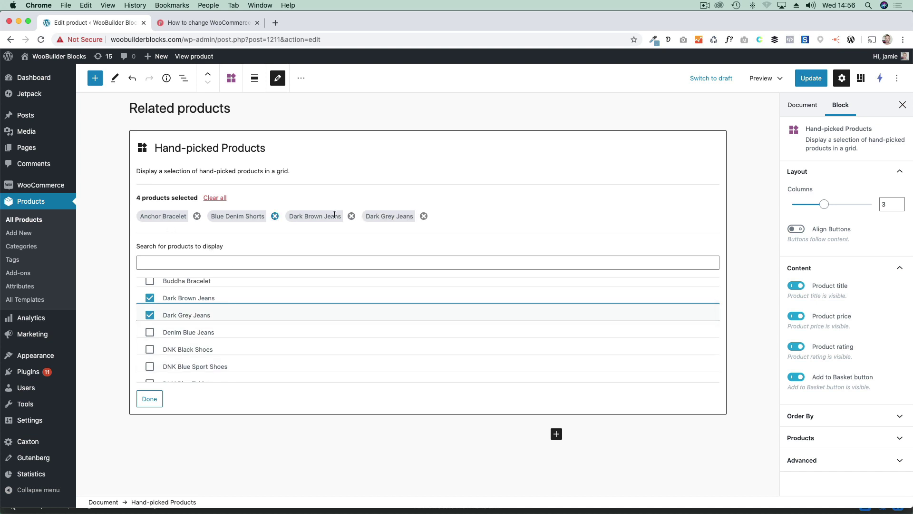
scroll(244, 346, "down", 2)
left_click(220, 322)
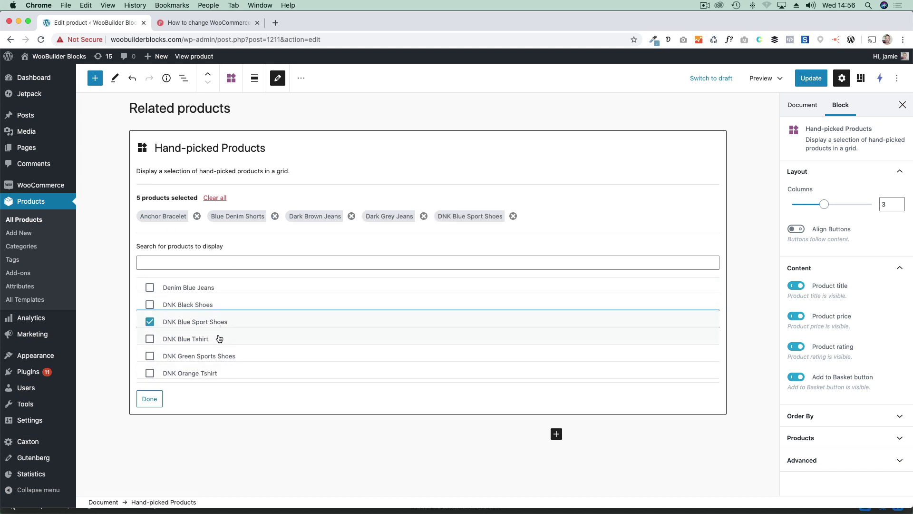
left_click(220, 362)
scroll(223, 357, "down", 4)
left_click(222, 337)
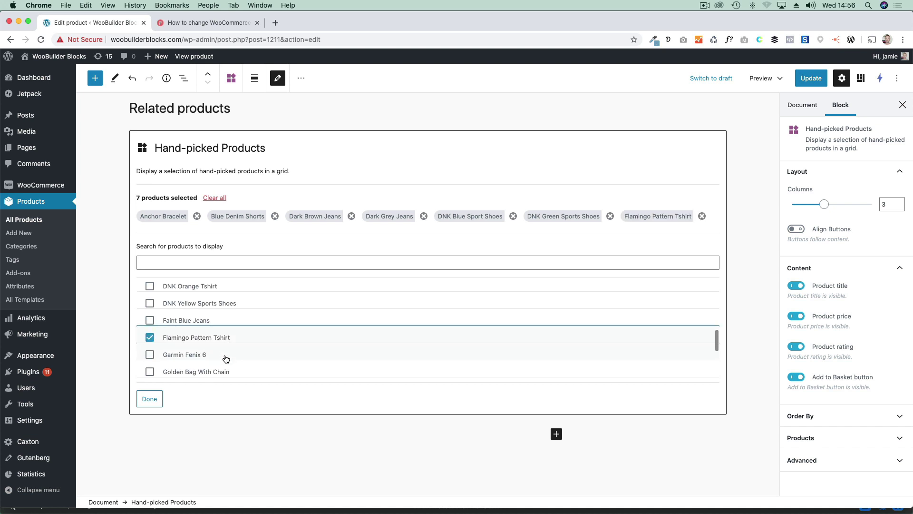
left_click(224, 357)
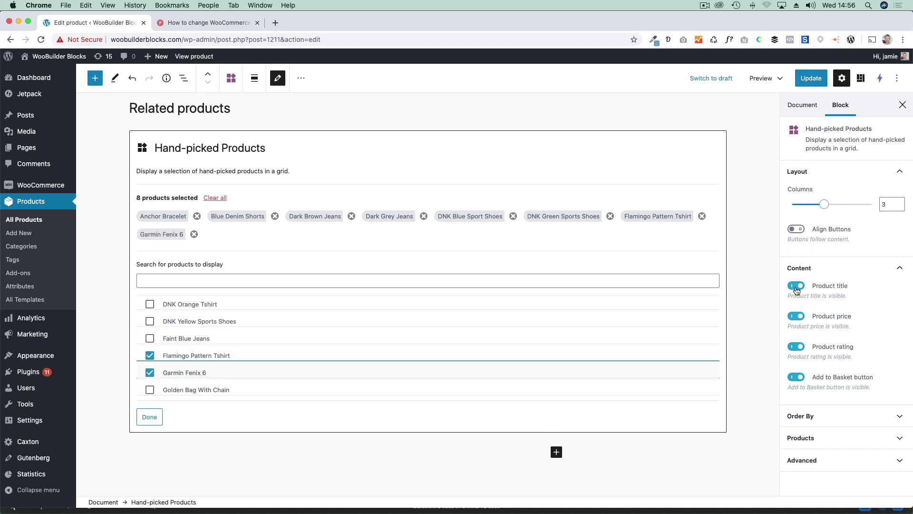
Set the hand-picked grid to 4 columns, hide the product title, price, rating and Add to Basket button, and finish the product selection.
left_click_drag(825, 204, 836, 205)
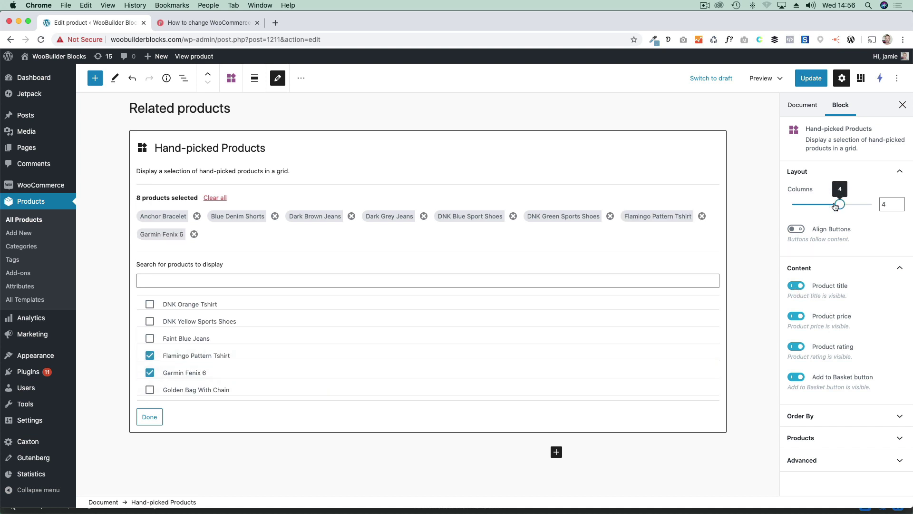
left_click(796, 286)
left_click(796, 315)
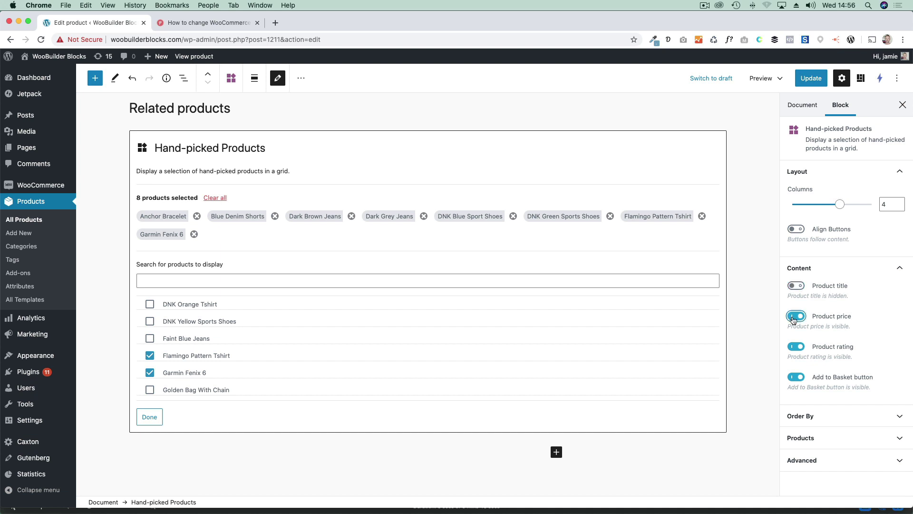
left_click(796, 346)
left_click(796, 377)
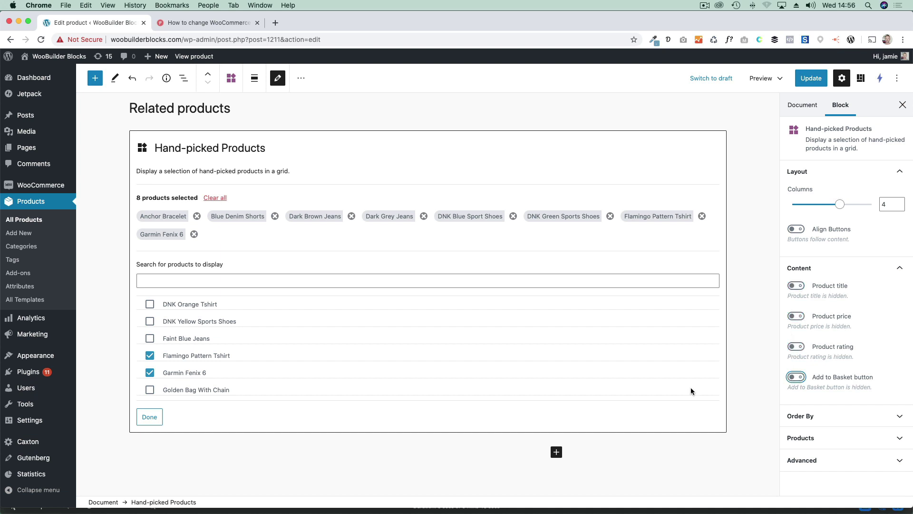
left_click(149, 417)
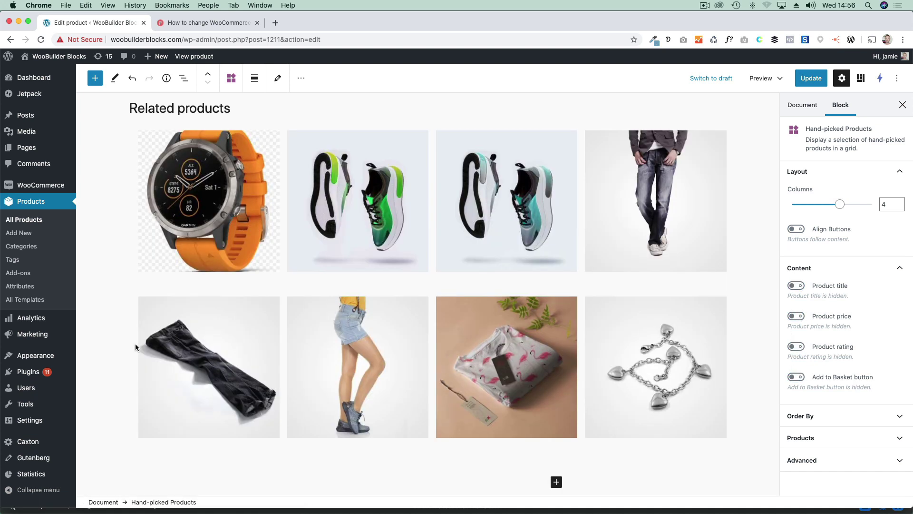
Update the product and review its image-only Related products grid on the live page.
scroll(487, 210, "up", 2)
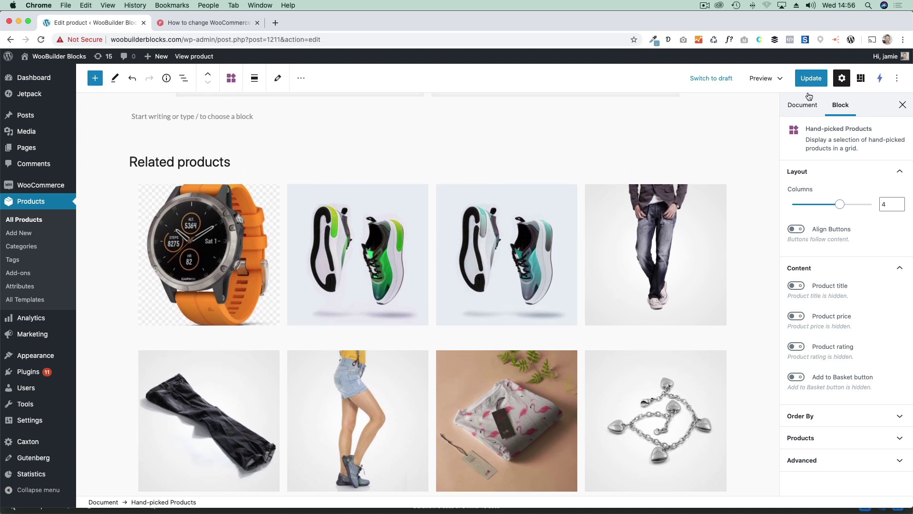
left_click(811, 79)
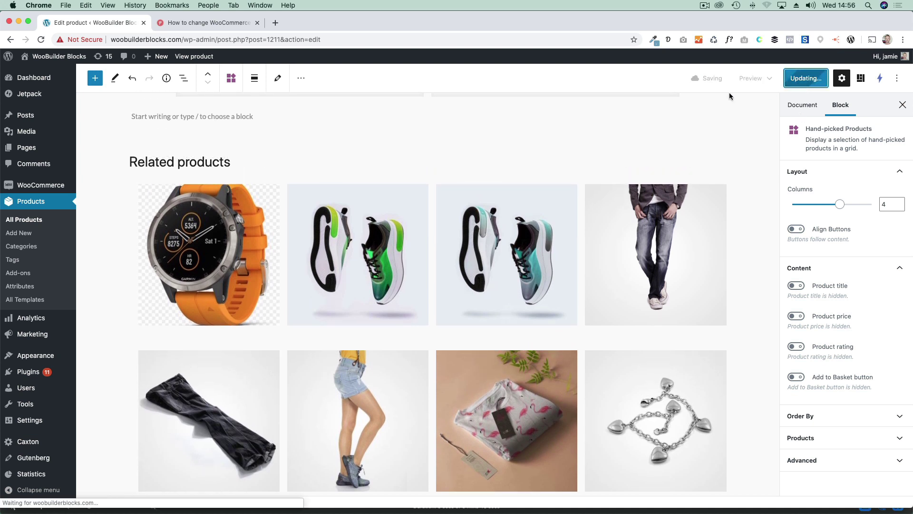
left_click(182, 57)
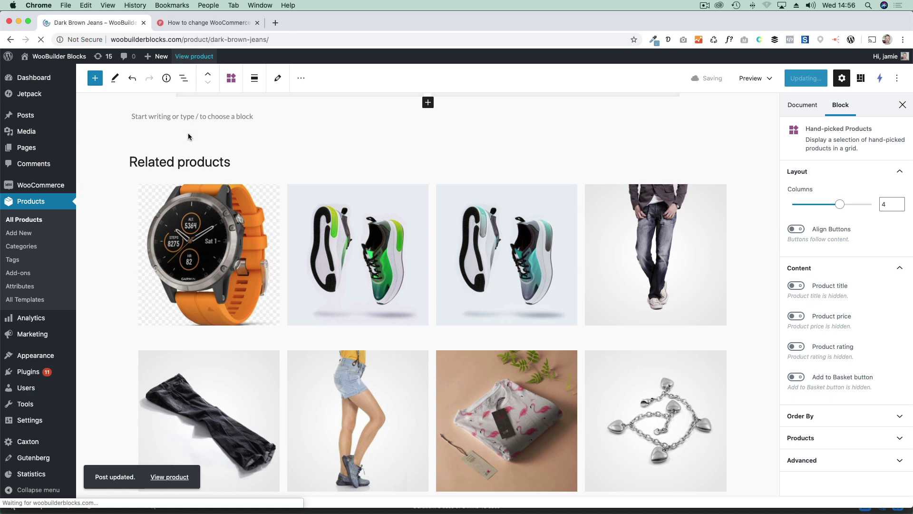
scroll(230, 247, "down", 7)
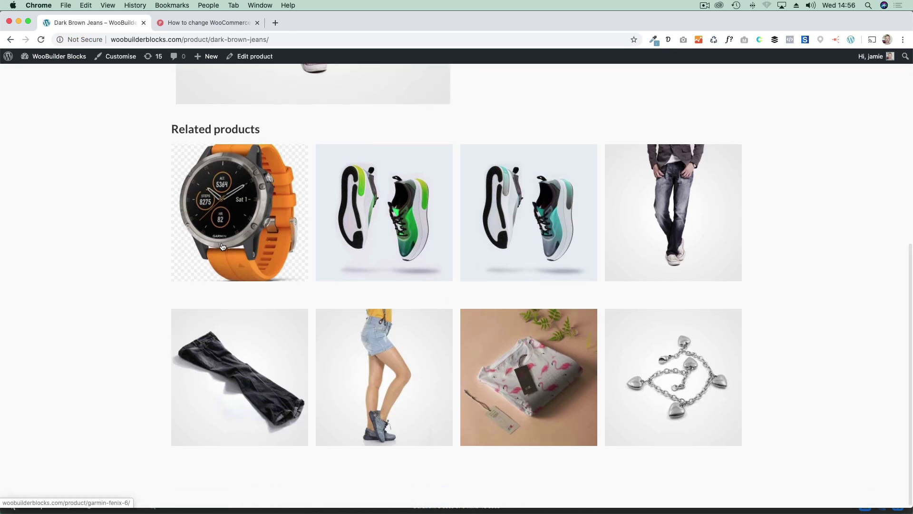
scroll(220, 244, "up", 4)
scroll(220, 244, "up", 3)
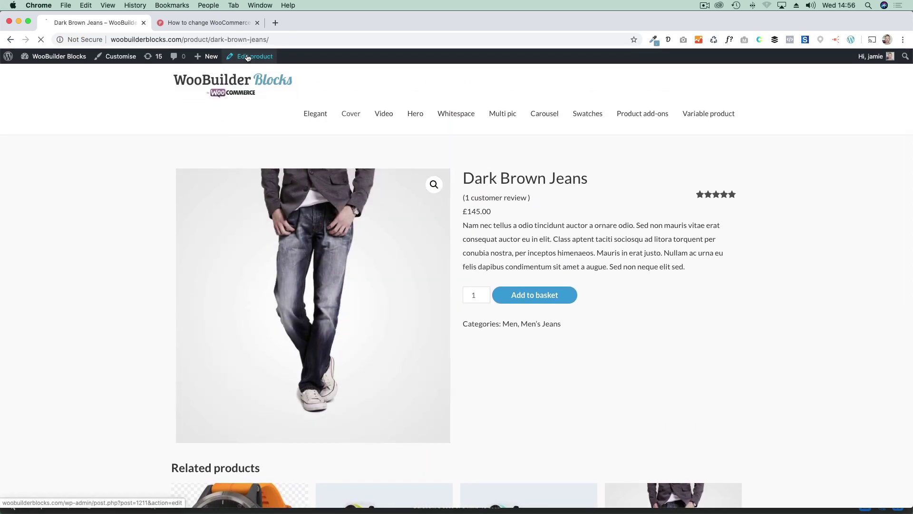
Reopen the product for editing and delete the Hand-picked Products block, keeping the Related products heading.
left_click(248, 57)
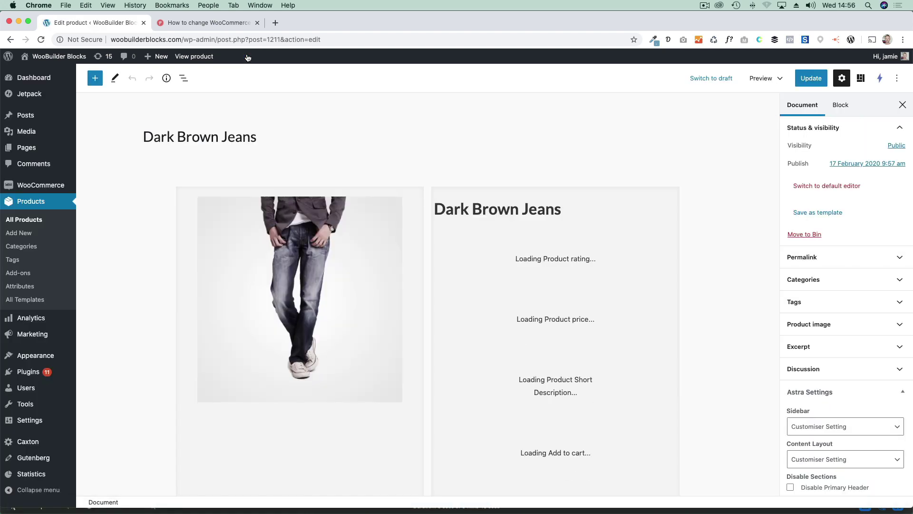
scroll(161, 178, "down", 5)
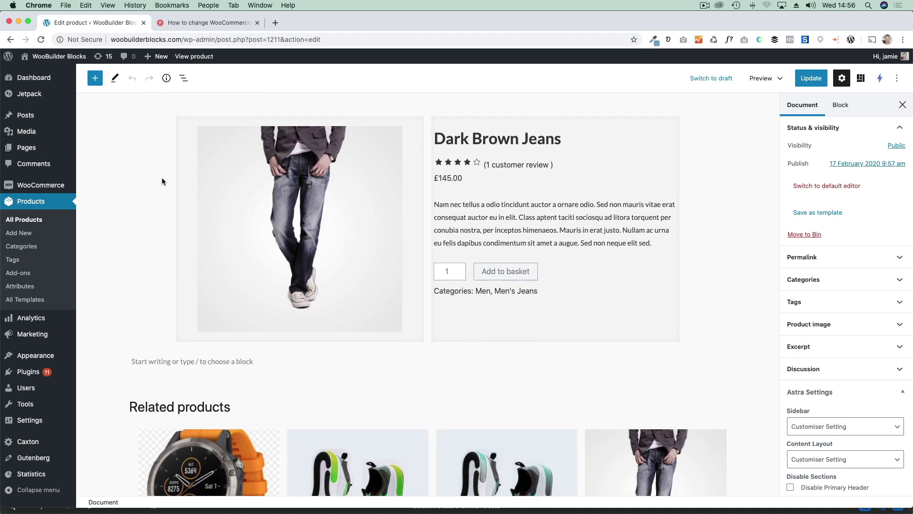
scroll(307, 298, "down", 3)
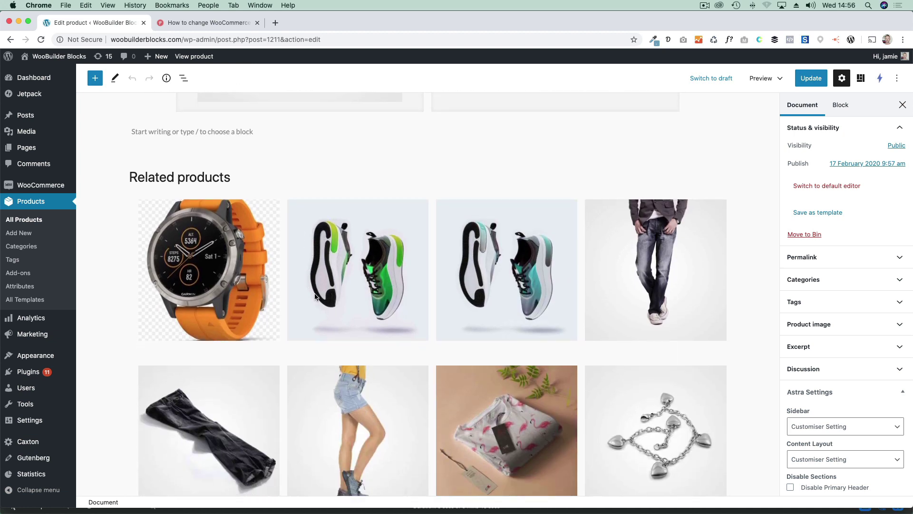
left_click(315, 294)
key("BackSpace")
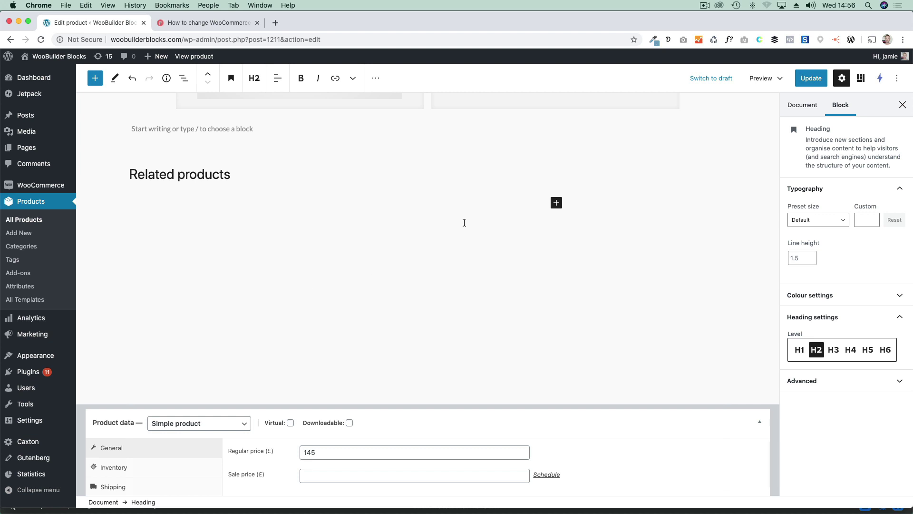
Insert a Product Square Grid block from Storefront Blocks below the Related products heading.
left_click(557, 203)
scroll(685, 399, "down", 3)
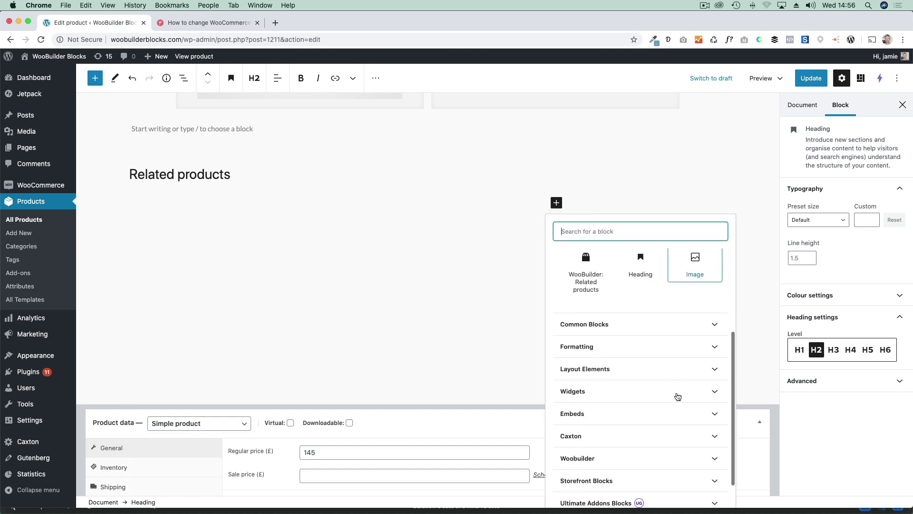
scroll(678, 398, "down", 2)
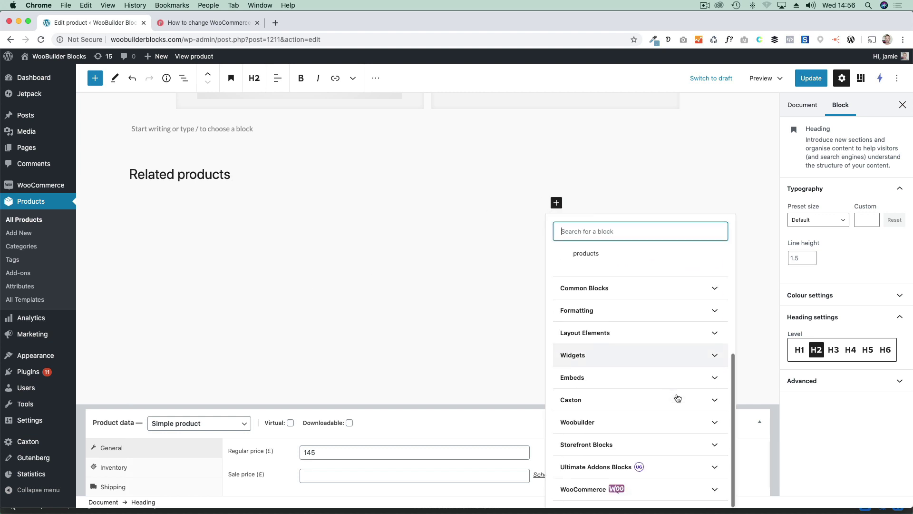
left_click(641, 447)
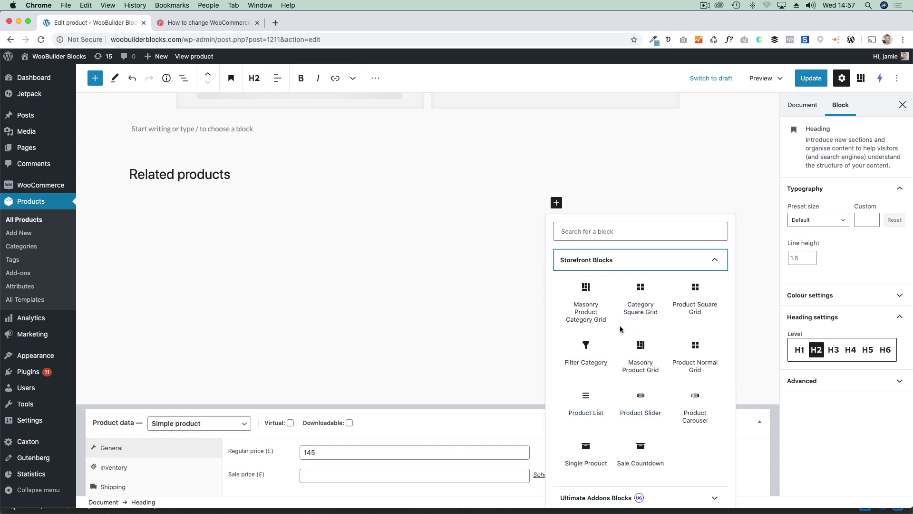
left_click(695, 294)
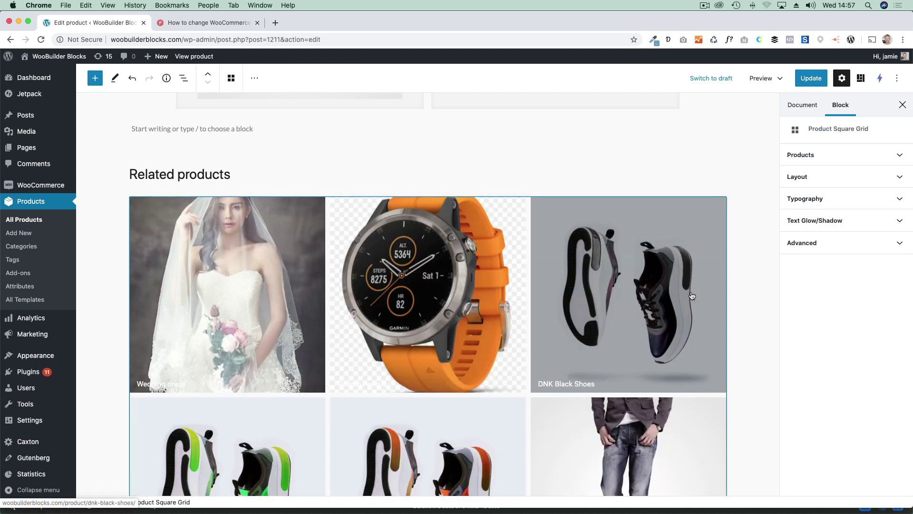
Set the square grid to show DNK Black Shoes, DNK Green Sports Shoes, Dark Brown Jeans, DNK Blue Sport Shoes, Denim Blue Jeans and Faint Blue Jeans.
left_click(826, 156)
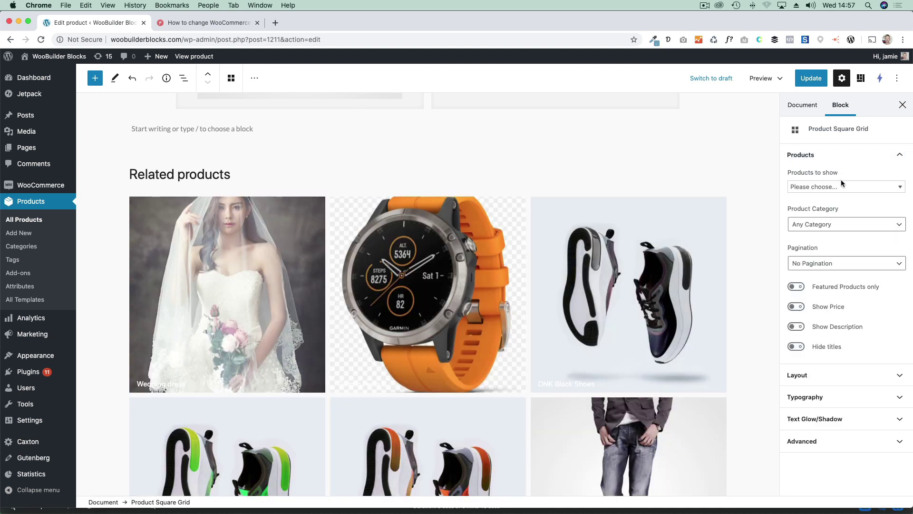
left_click(841, 186)
left_click(840, 225)
left_click(841, 231)
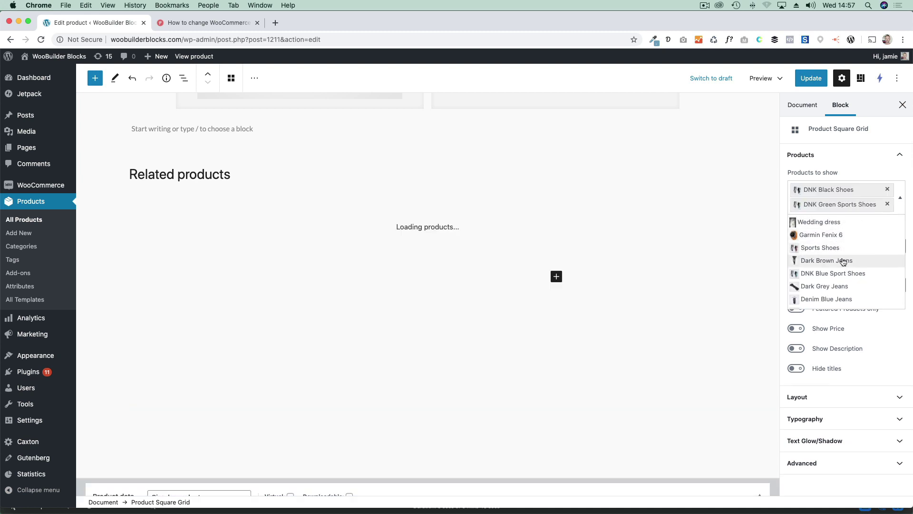
left_click(842, 261)
left_click(842, 282)
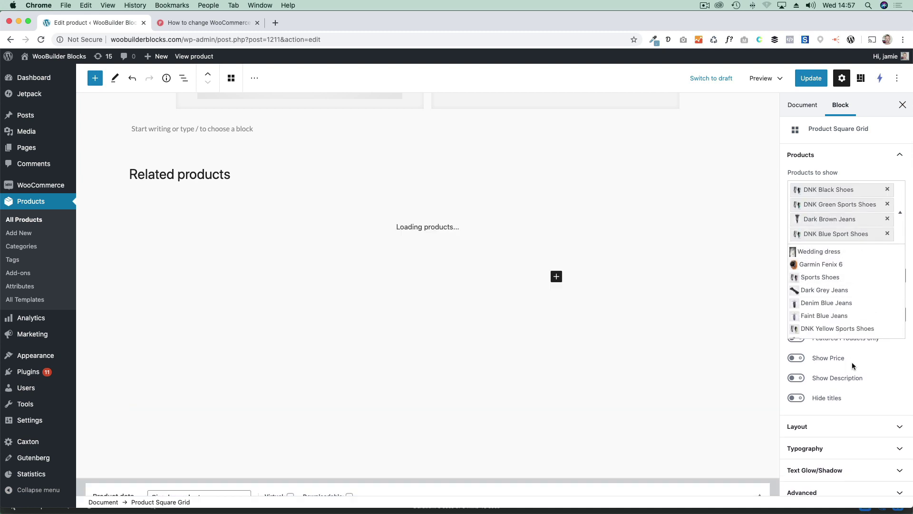
left_click(836, 303)
left_click(836, 317)
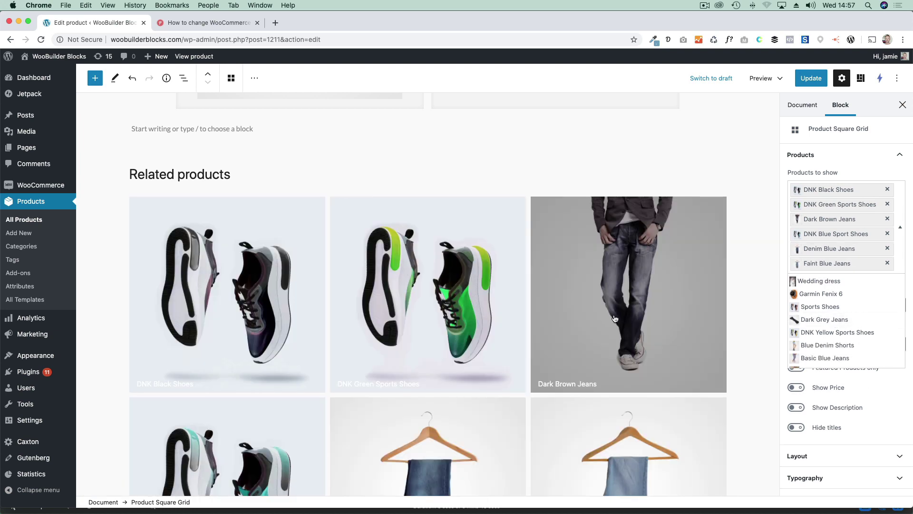
Enable Keep layout on mobile and Drop shadow for the product square grid and set its grid gap to 19.
scroll(618, 323, "down", 3)
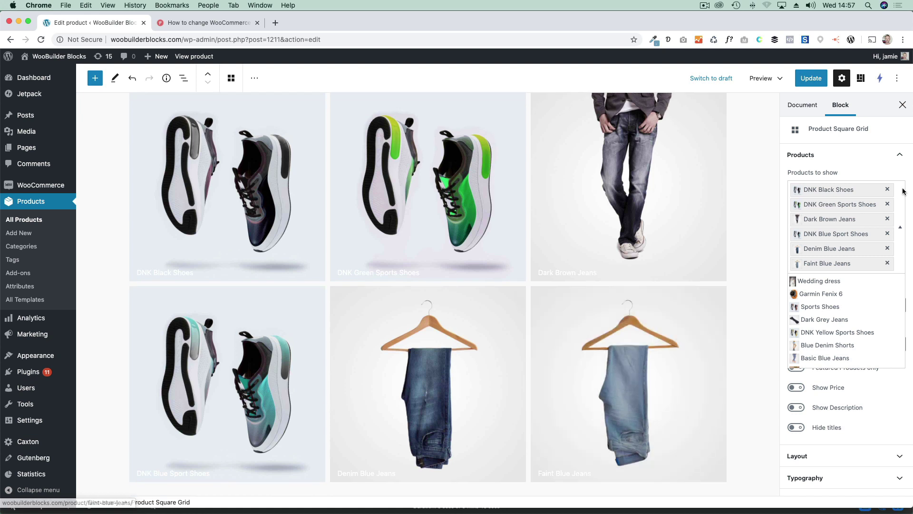
left_click(897, 155)
left_click(865, 180)
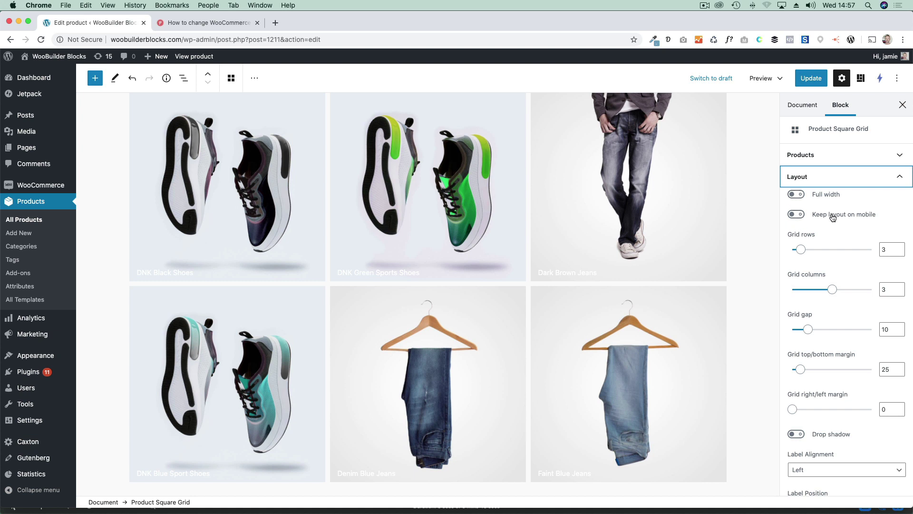
left_click_drag(888, 220, 811, 218)
left_click(802, 216)
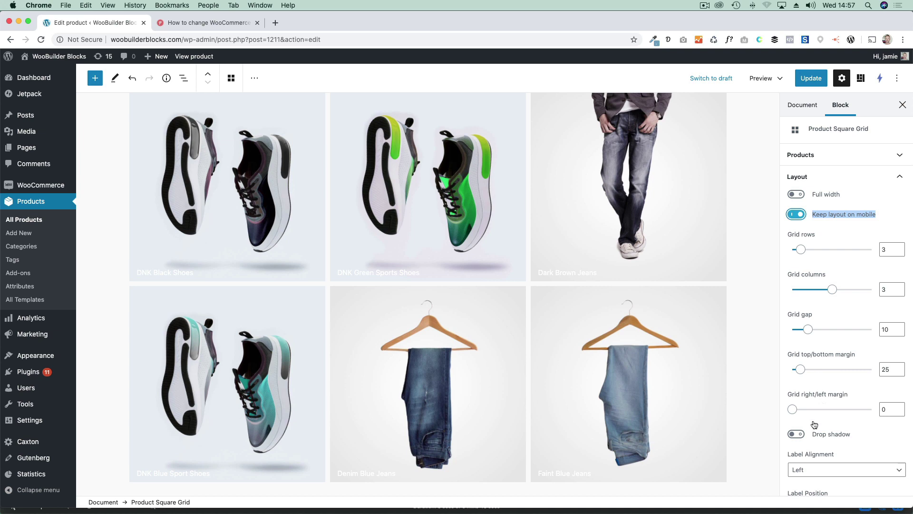
left_click(796, 434)
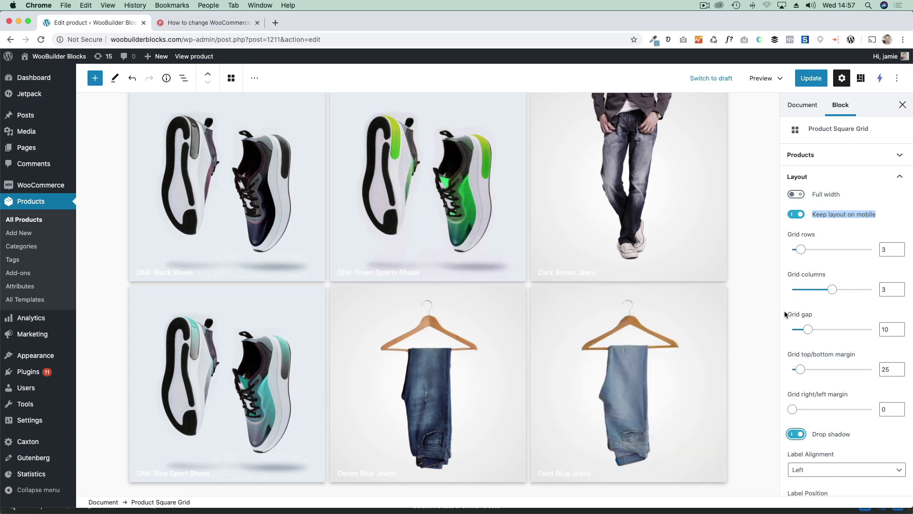
mouse_move(810, 333)
left_mouse_down()
mouse_move(871, 330)
mouse_move(788, 333)
mouse_move(872, 331)
mouse_move(794, 334)
mouse_move(825, 334)
left_mouse_up()
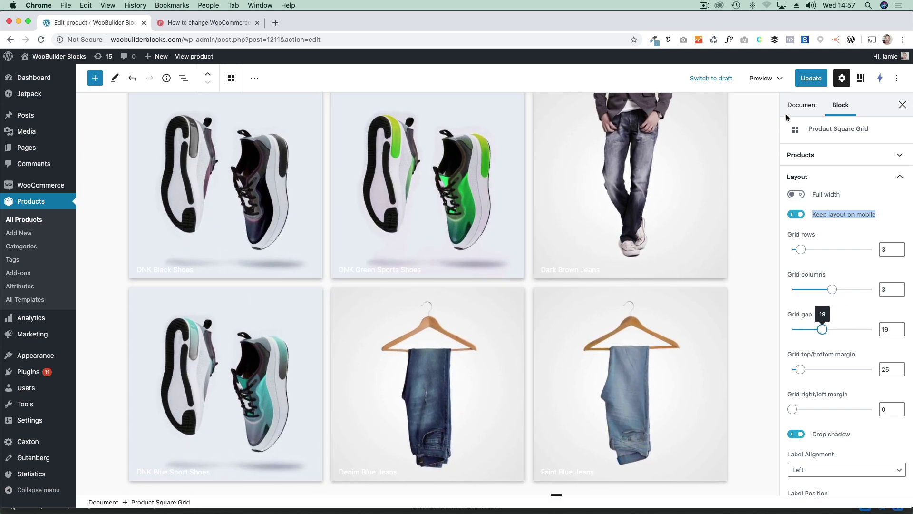
Update the product and review its square Related products grid on the live page.
left_click(811, 78)
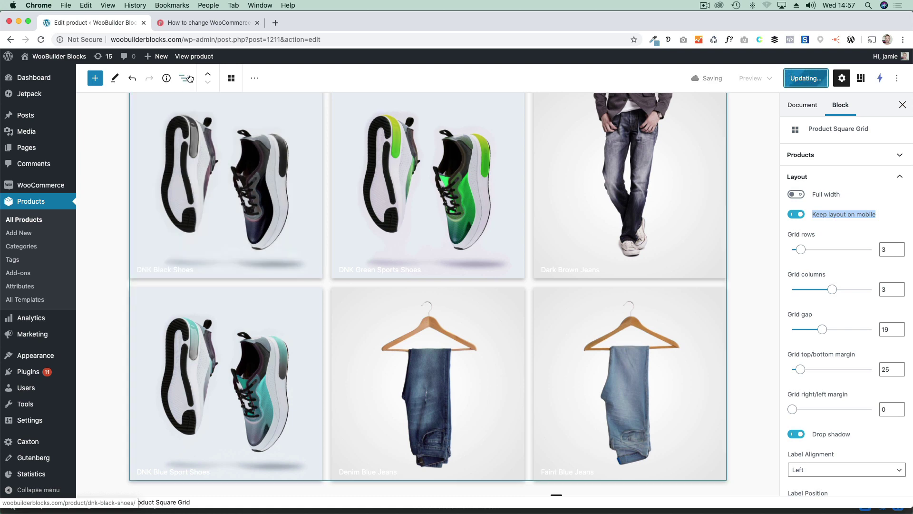
left_click(191, 56)
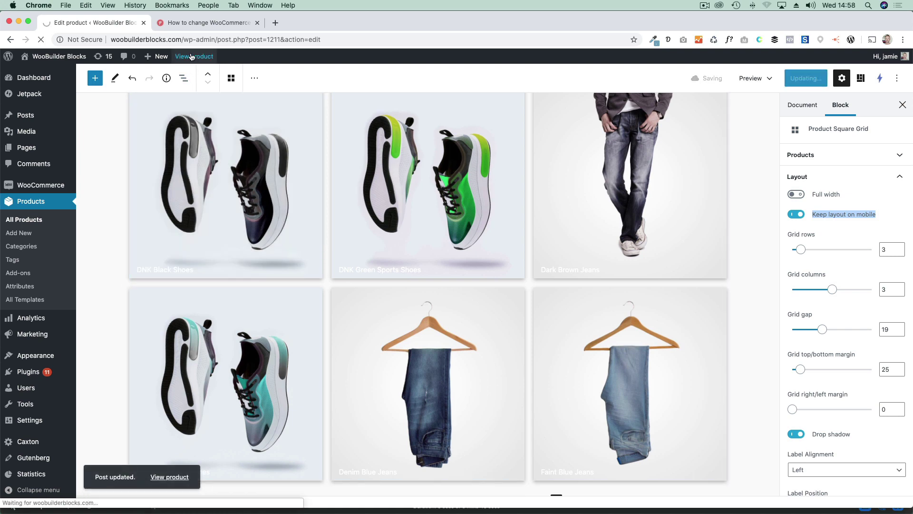
scroll(165, 235, "down", 5)
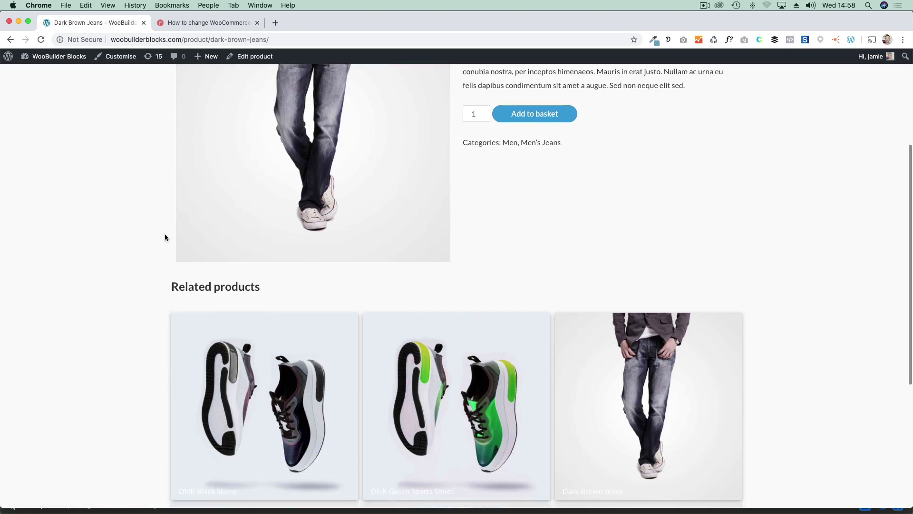
scroll(165, 238, "down", 3)
scroll(547, 394, "down", 2)
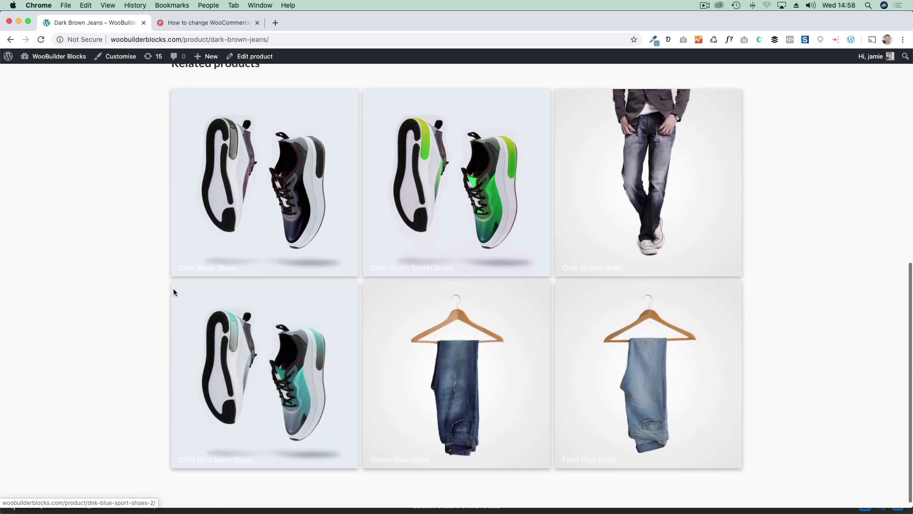
scroll(318, 271, "up", 8)
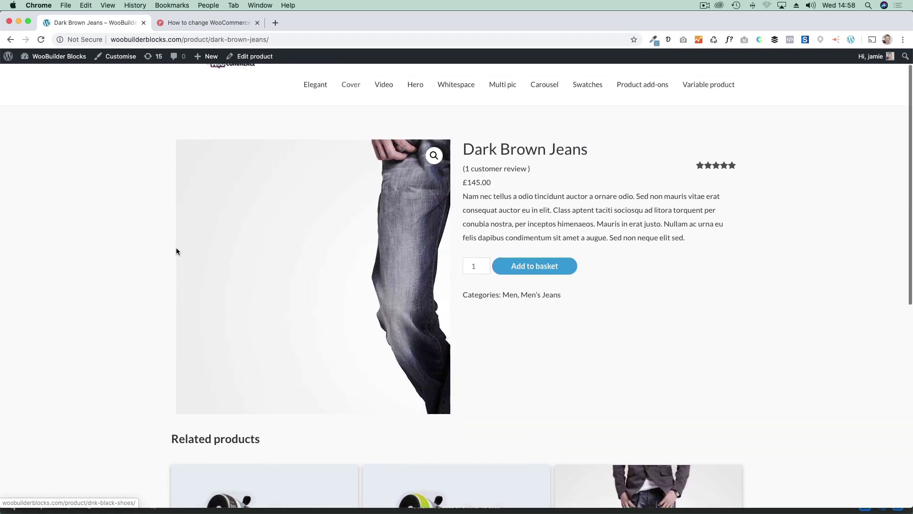
scroll(173, 246, "up", 1)
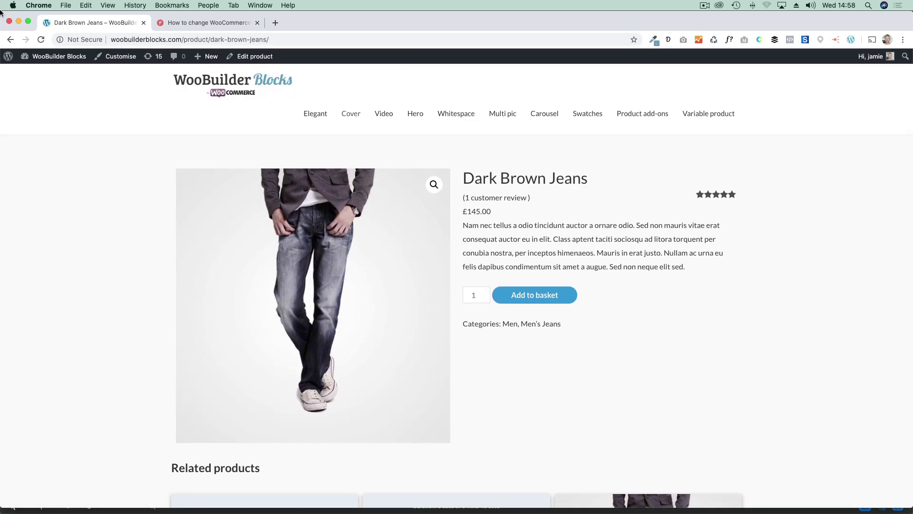
Shrink the browser window to check how the Related products grid displays at a narrower width.
left_click_drag(1, 11, 505, 68)
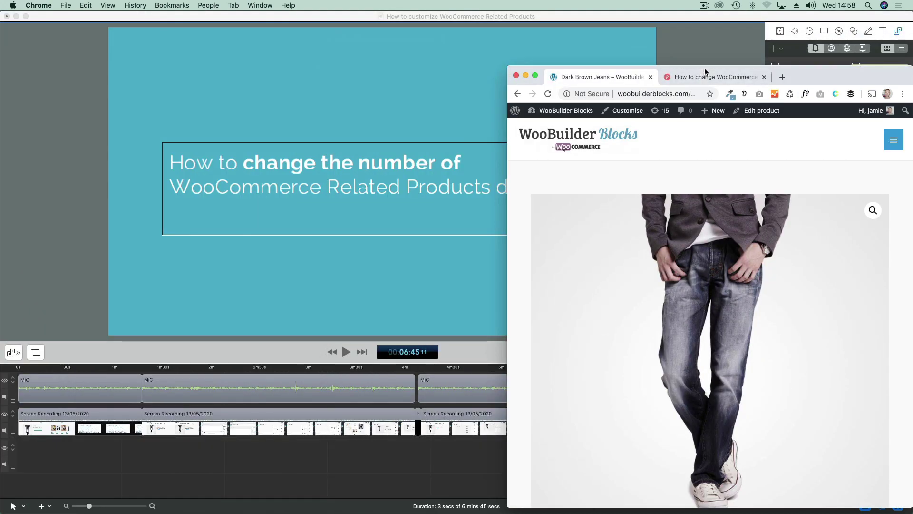
left_click_drag(686, 73, 398, 30)
scroll(436, 219, "down", 10)
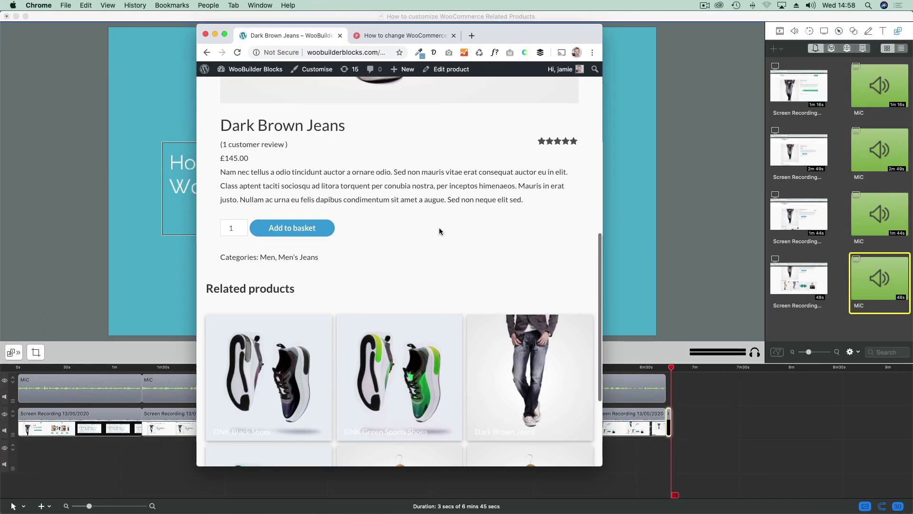
scroll(441, 232, "down", 3)
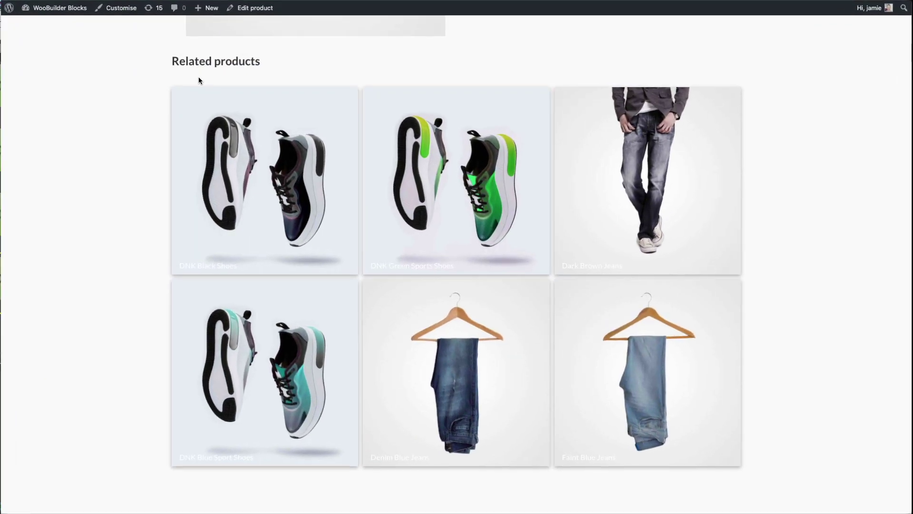
Examine the live Dark Brown Jeans page, including its Products you may also like heading and image-only grid.
scroll(150, 168, "up", 2)
scroll(150, 168, "up", 1)
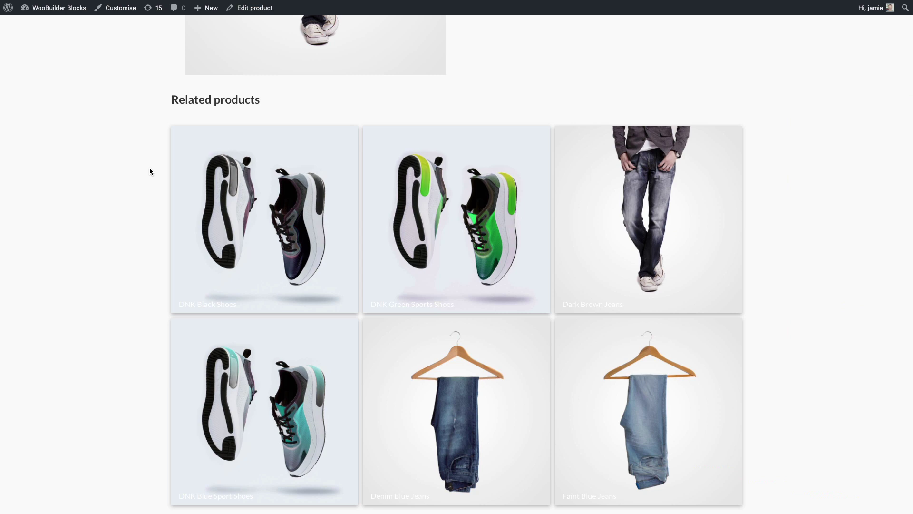
scroll(150, 171, "up", 10)
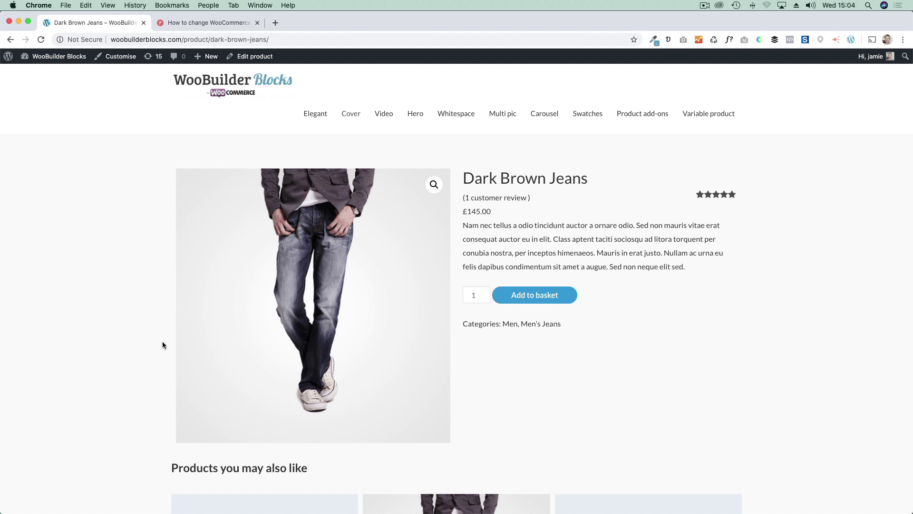
scroll(163, 341, "down", 5)
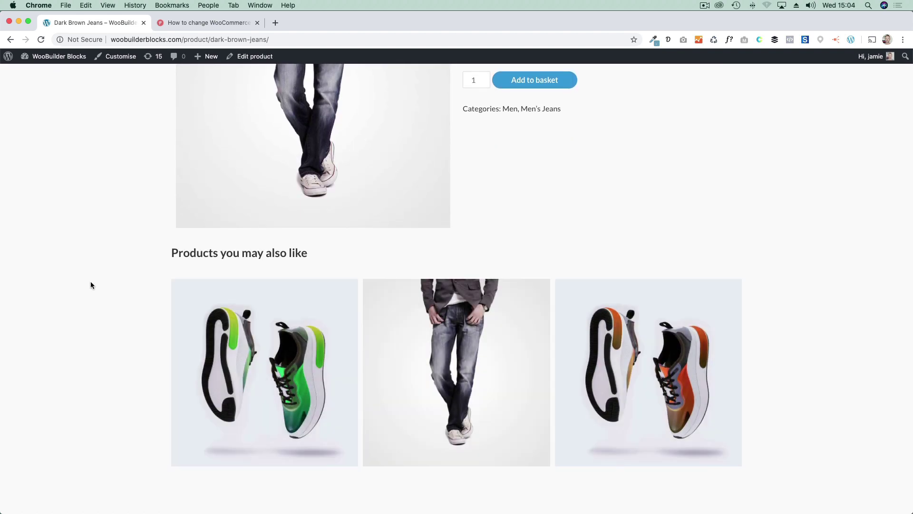
left_click_drag(183, 265, 337, 259)
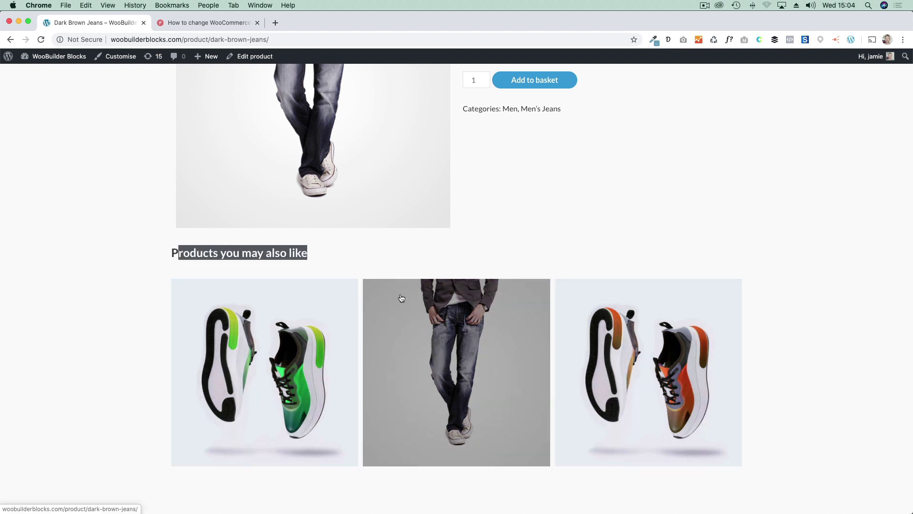
Reopen the product for editing, dismiss the backup notice and change the grid heading to "Products you may also like possibly".
left_click(244, 56)
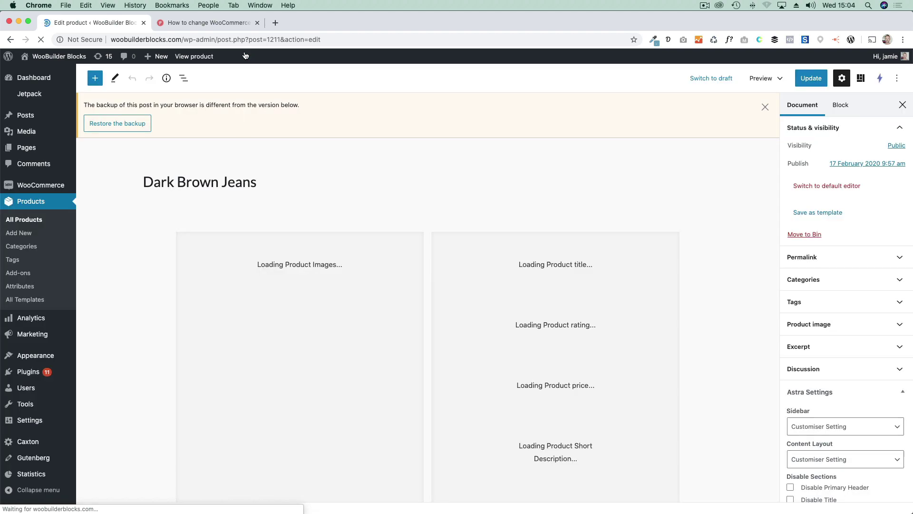
scroll(478, 282, "down", 10)
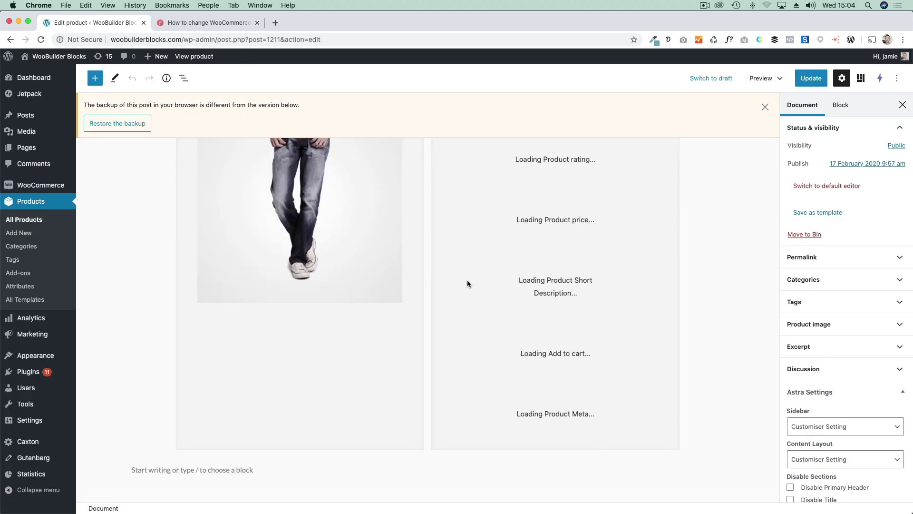
scroll(299, 308, "down", 2)
left_click(314, 257)
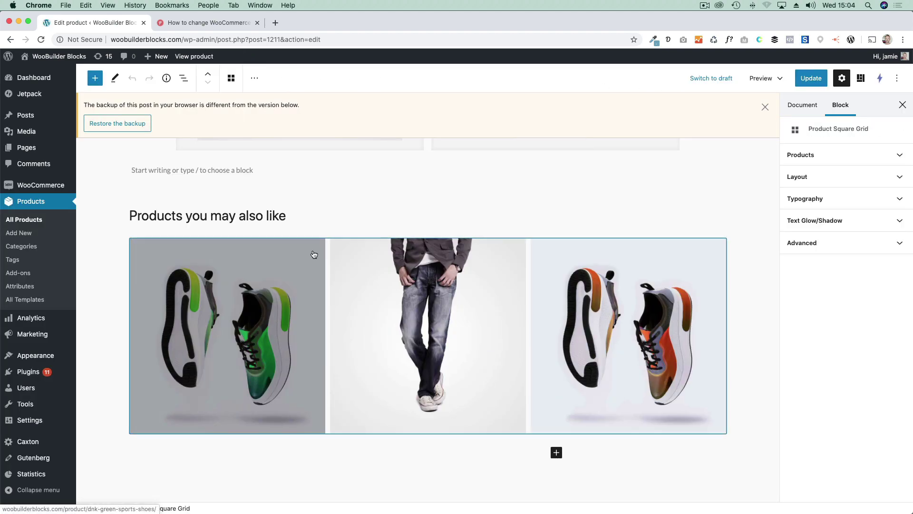
left_click(292, 215)
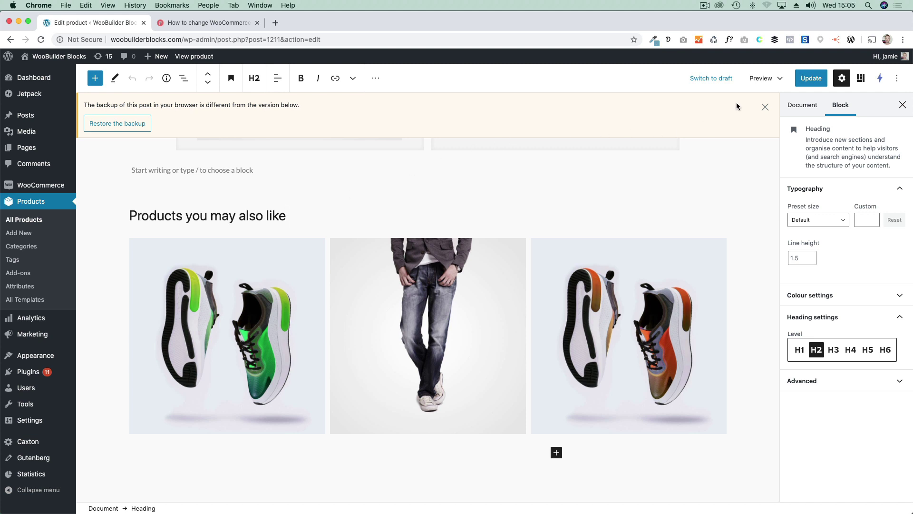
left_click(765, 107)
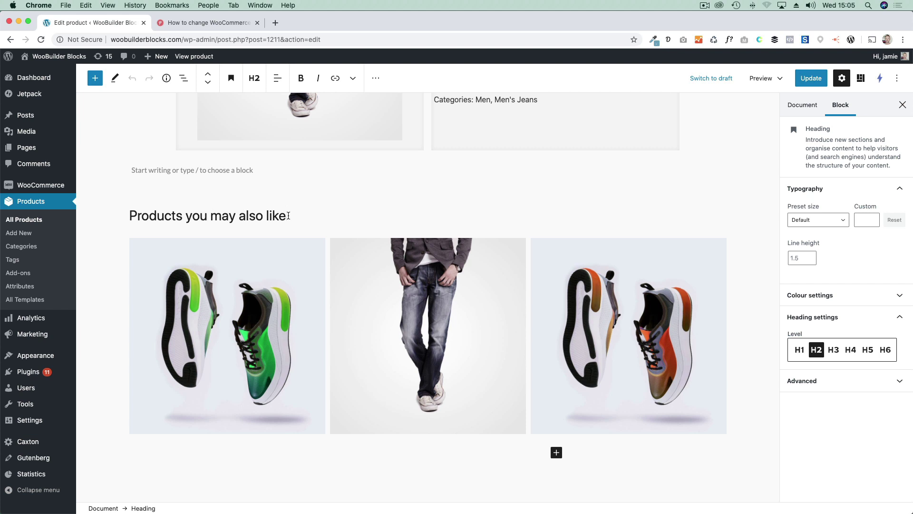
type("possibl")
type("ly")
Add DNK Blue Sport Shoes to the products shown in the square grid below the heading.
left_click(376, 301)
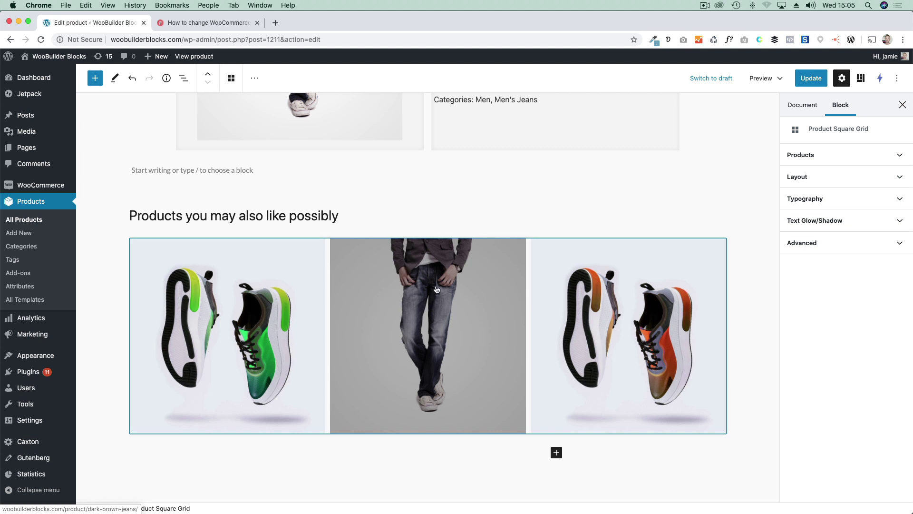
left_click(848, 156)
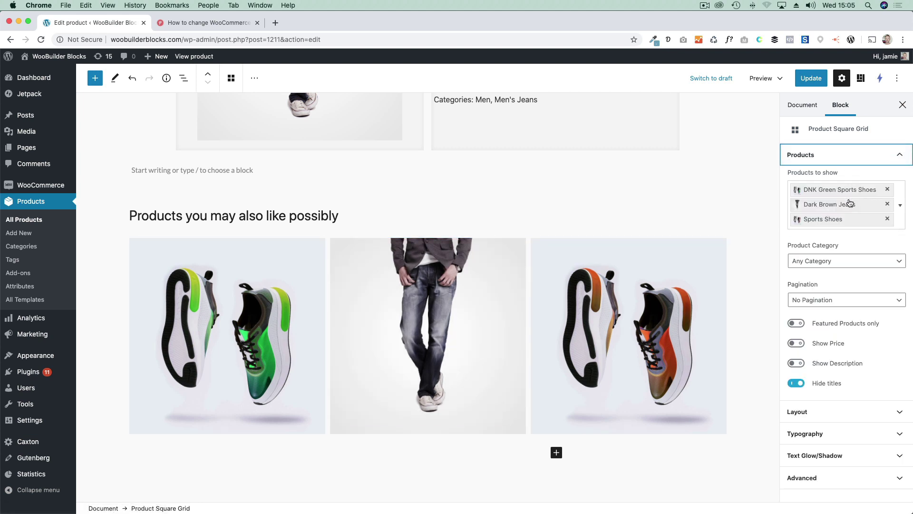
left_click(896, 217)
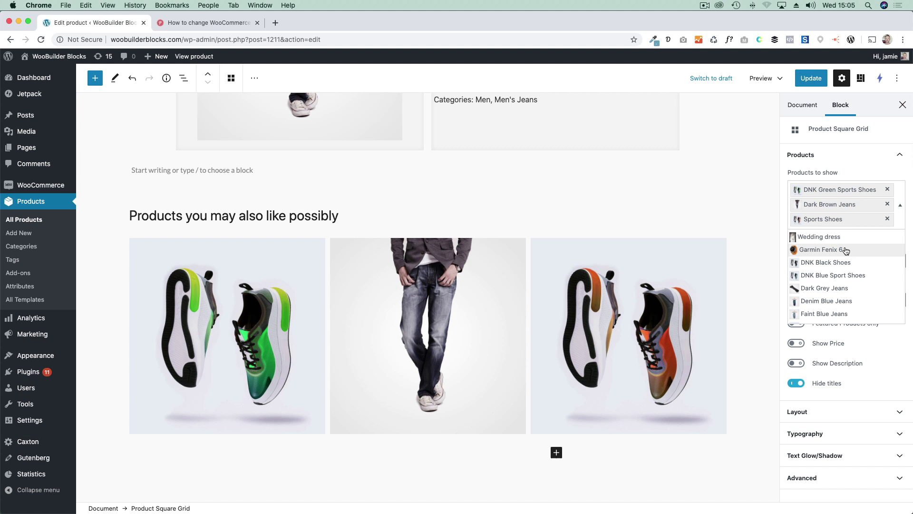
left_click(842, 275)
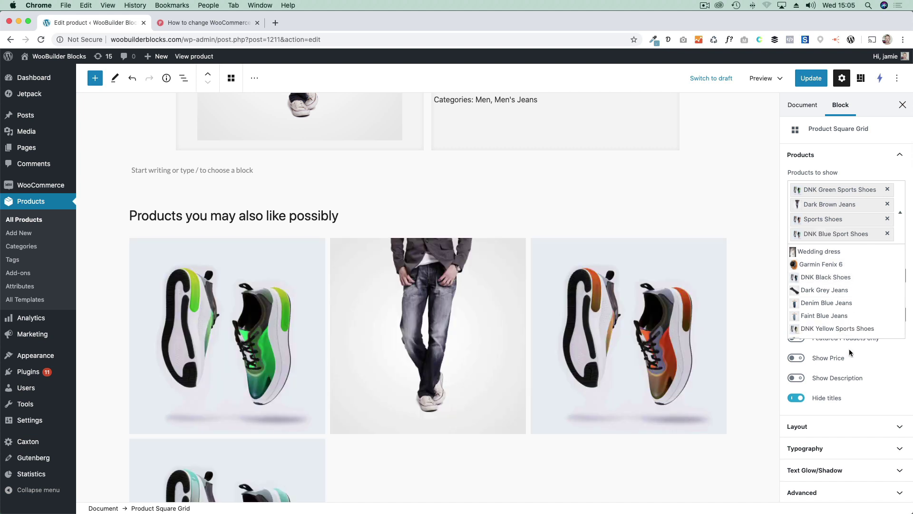
left_click(901, 213)
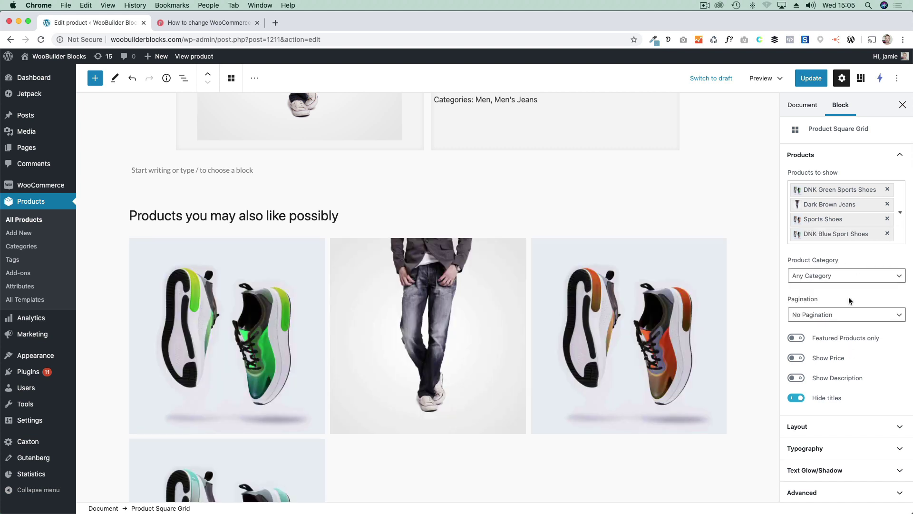
Set the square grid to 4 columns and update the product.
left_click(836, 427)
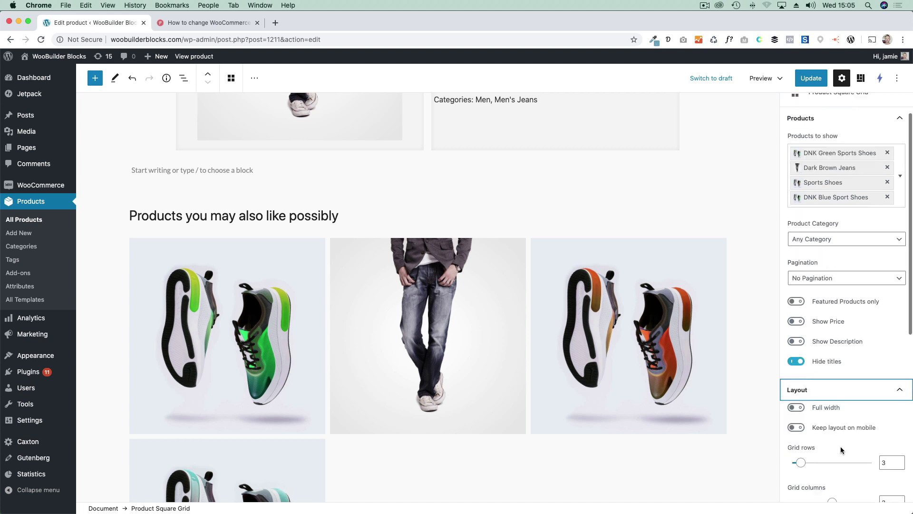
left_click(837, 417)
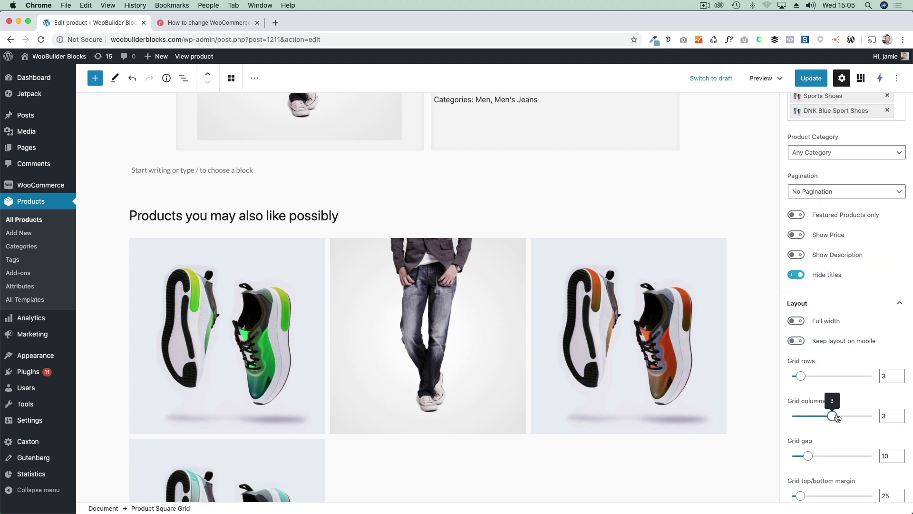
left_click_drag(845, 417, 854, 417)
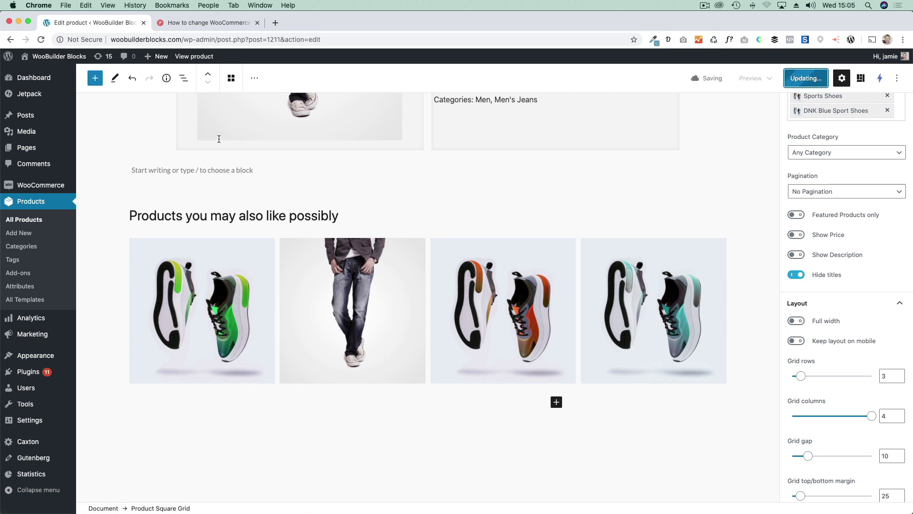
Open the live product page and advance the slider under the Products you may also like heading to its next product.
left_click(192, 57)
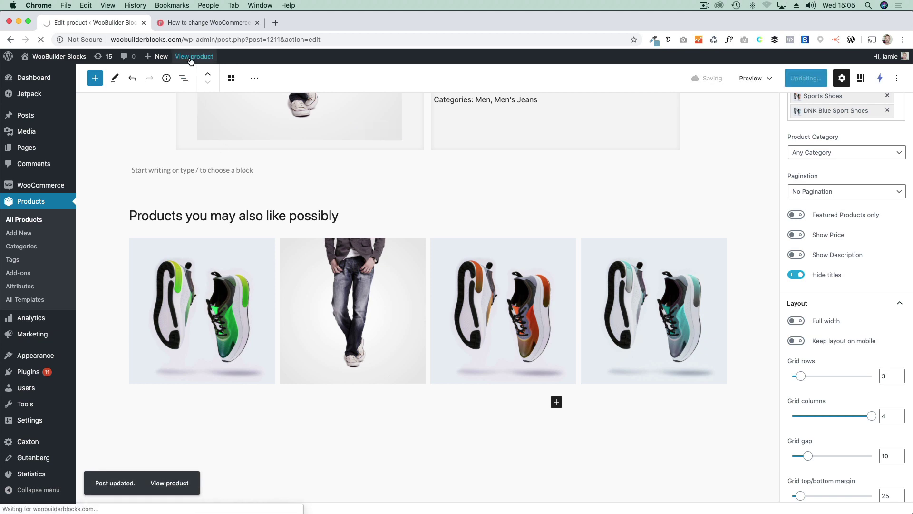
scroll(173, 227, "down", 5)
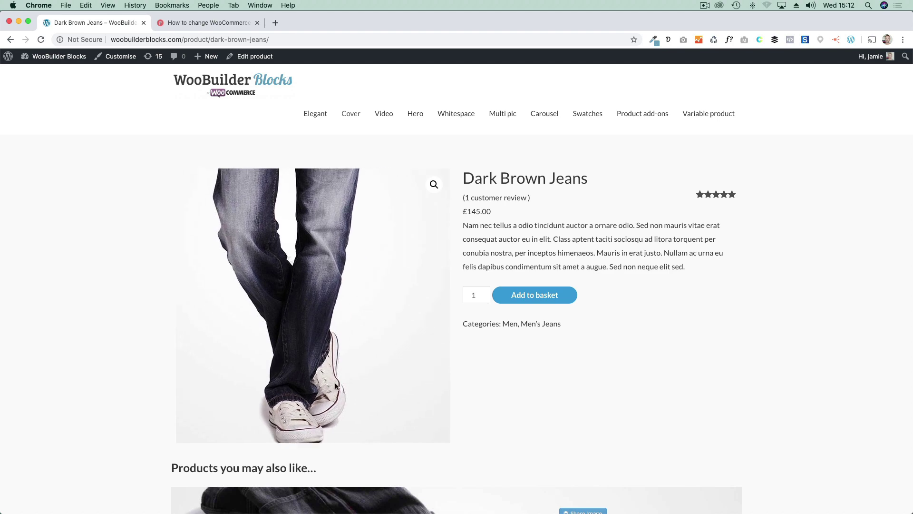
scroll(305, 372, "down", 5)
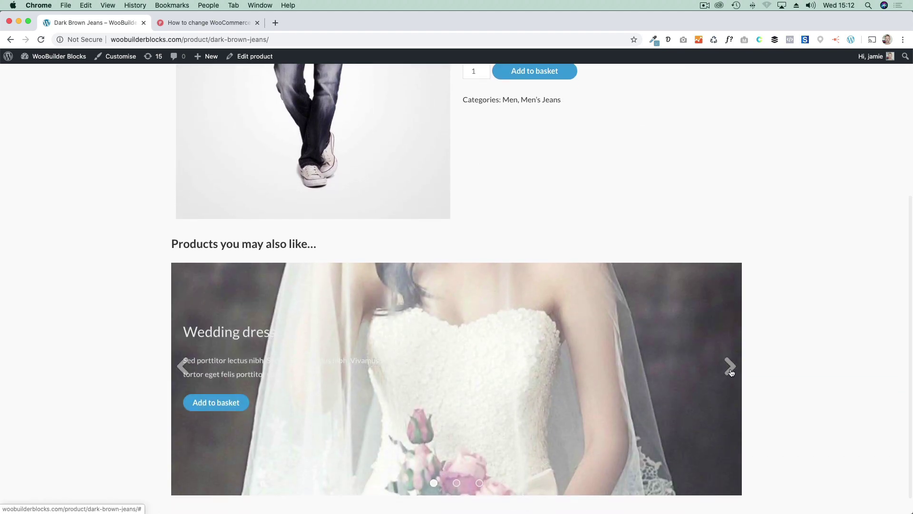
left_click(730, 368)
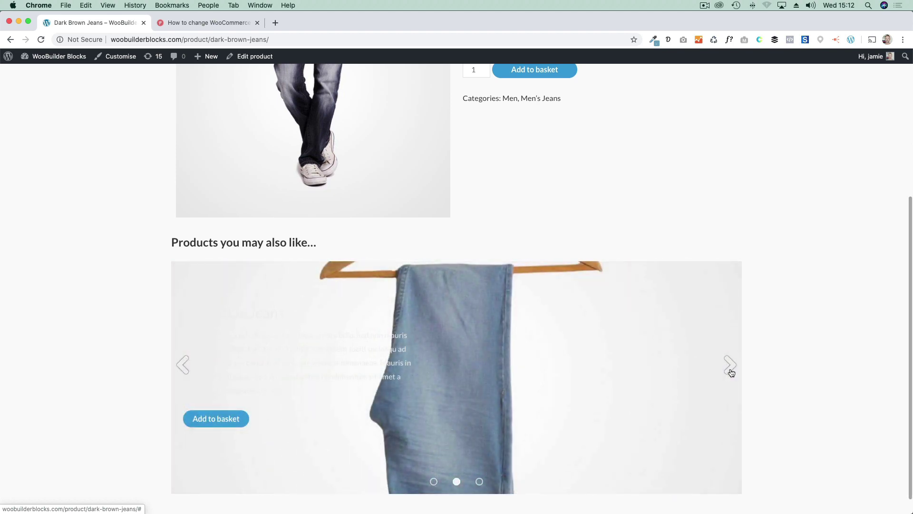
Advance the product slider on the live page to Dark Grey Jeans.
left_click(730, 367)
scroll(143, 244, "up", 5)
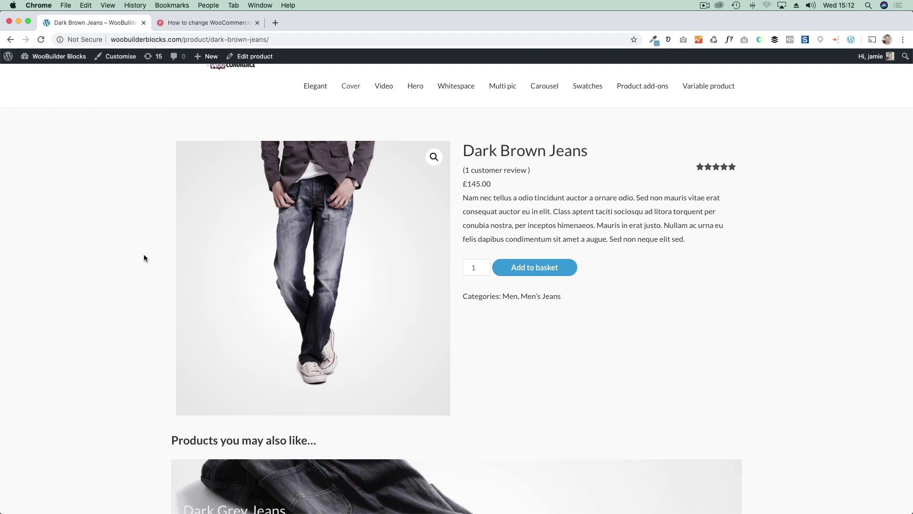
scroll(144, 257, "up", 1)
Reopen the product for editing and delete the Product Slider block below the "Products you may also like..." heading.
left_click(252, 57)
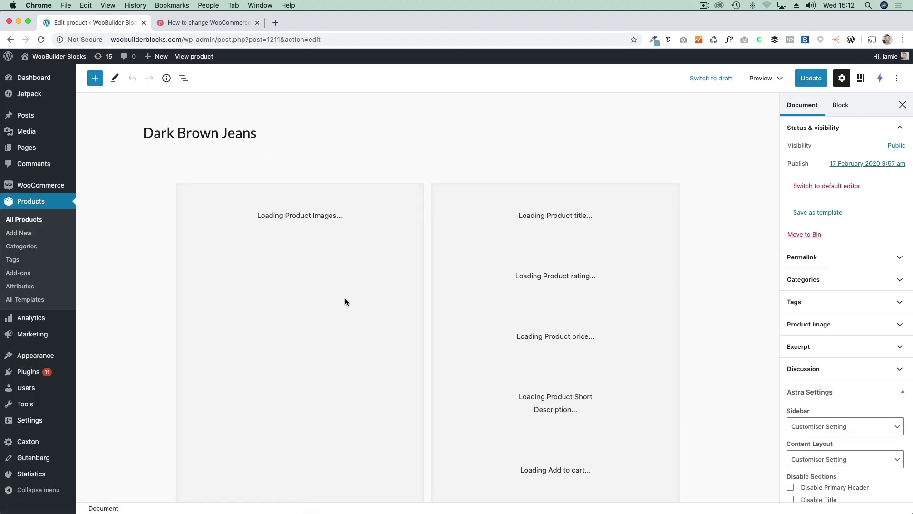
scroll(345, 298, "down", 8)
scroll(350, 326, "down", 5)
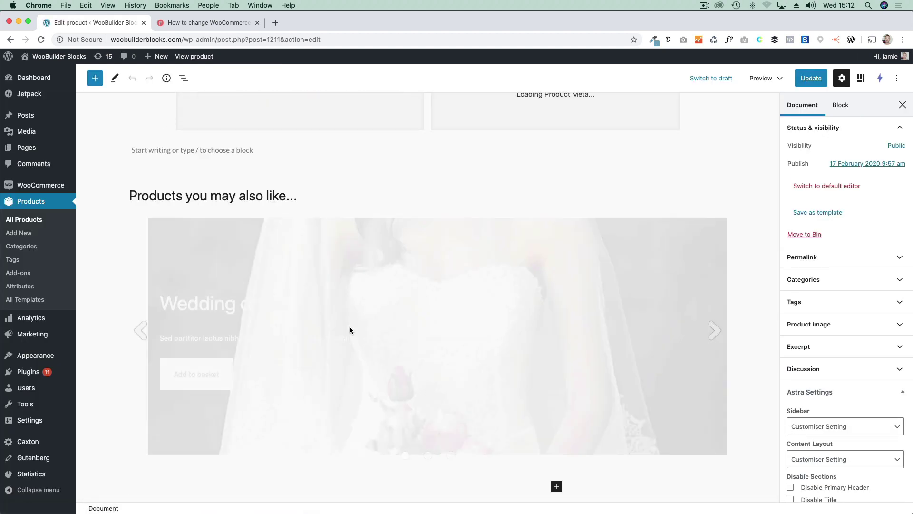
left_click(378, 317)
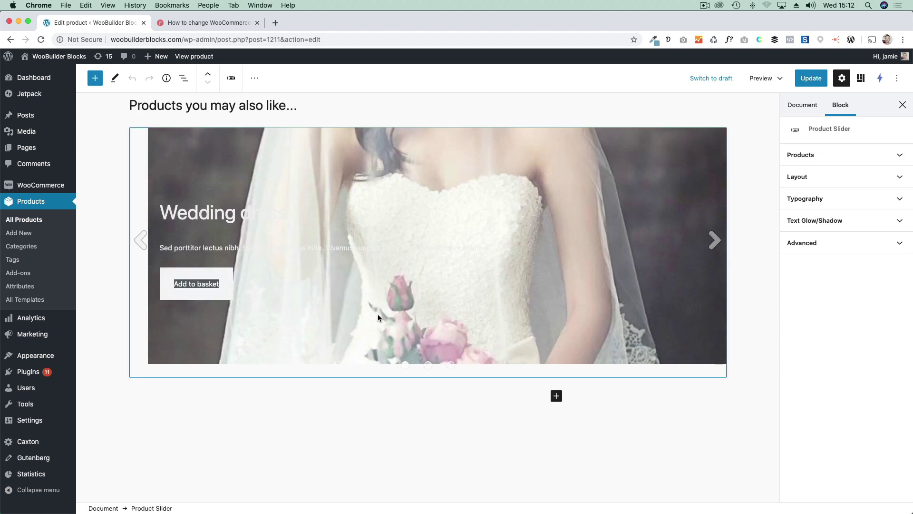
key("BackSpace")
scroll(409, 310, "up", 4)
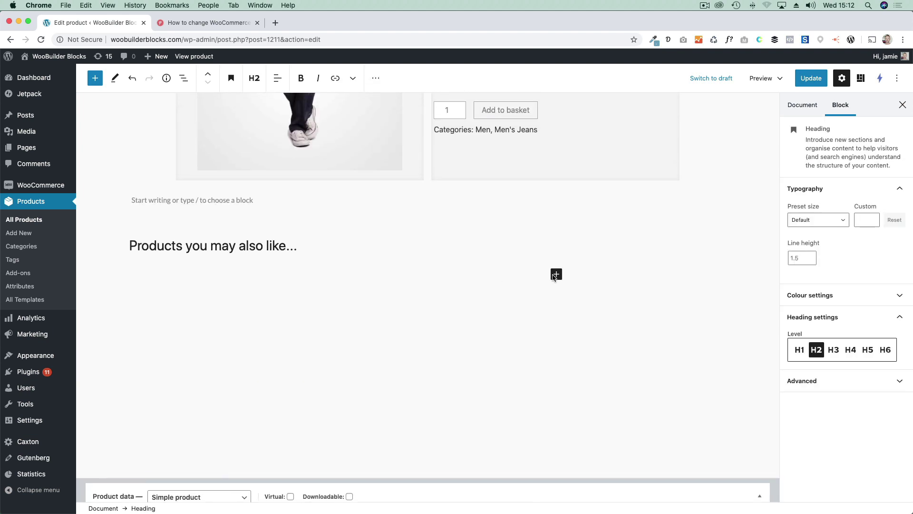
left_click(556, 274)
scroll(645, 419, "down", 4)
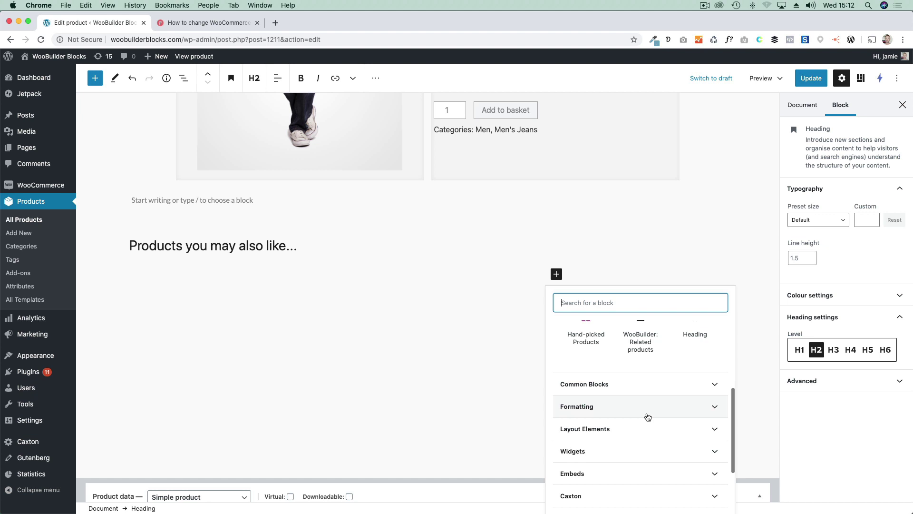
scroll(620, 470, "down", 2)
left_click(634, 465)
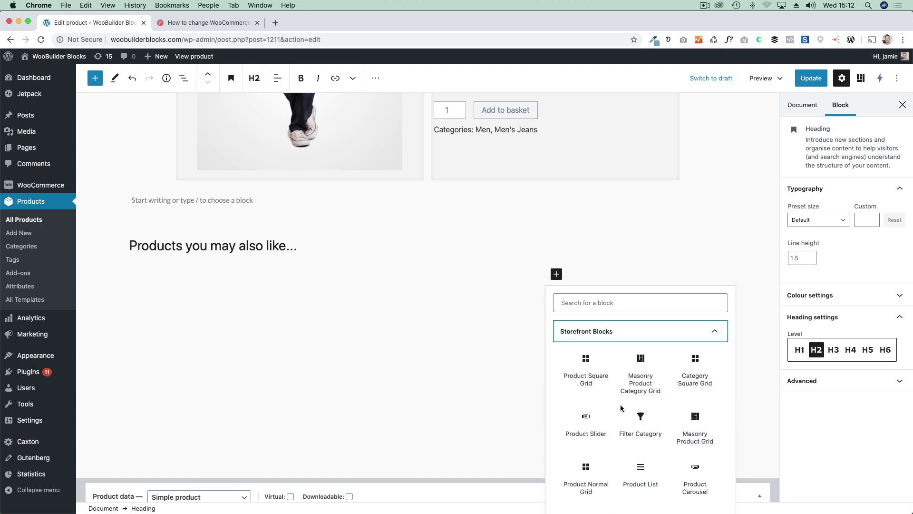
left_click(586, 423)
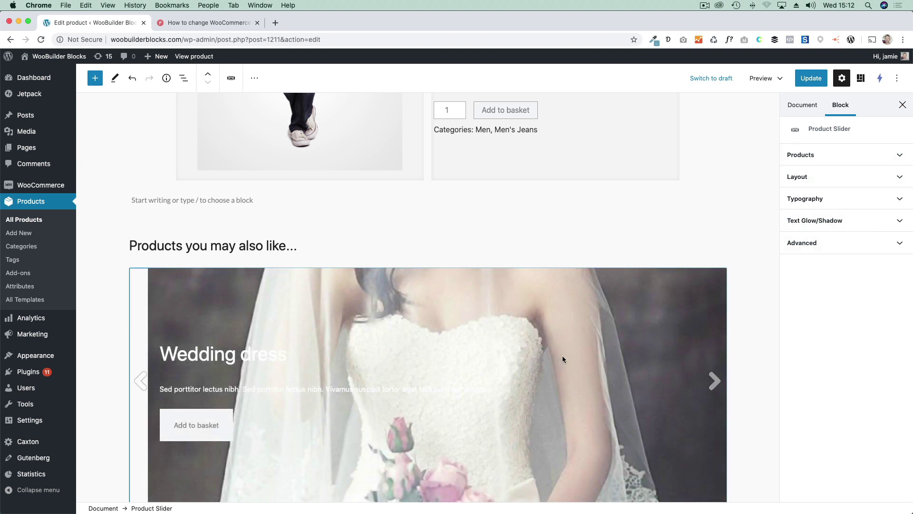
key("BackSpace")
Insert a Storefront Blocks Product Carousel below the "Products you may also like..." heading.
key("Return")
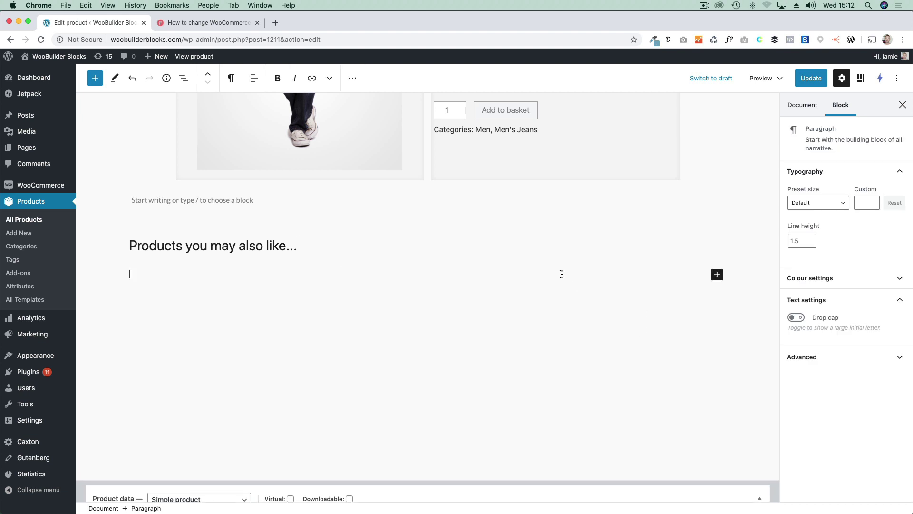
left_click(717, 275)
scroll(795, 433, "down", 8)
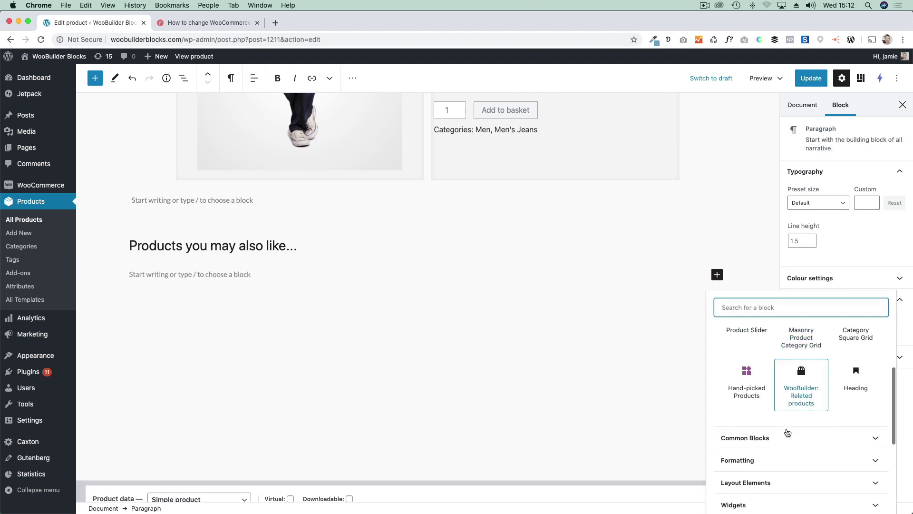
left_click(793, 434)
left_click(780, 431)
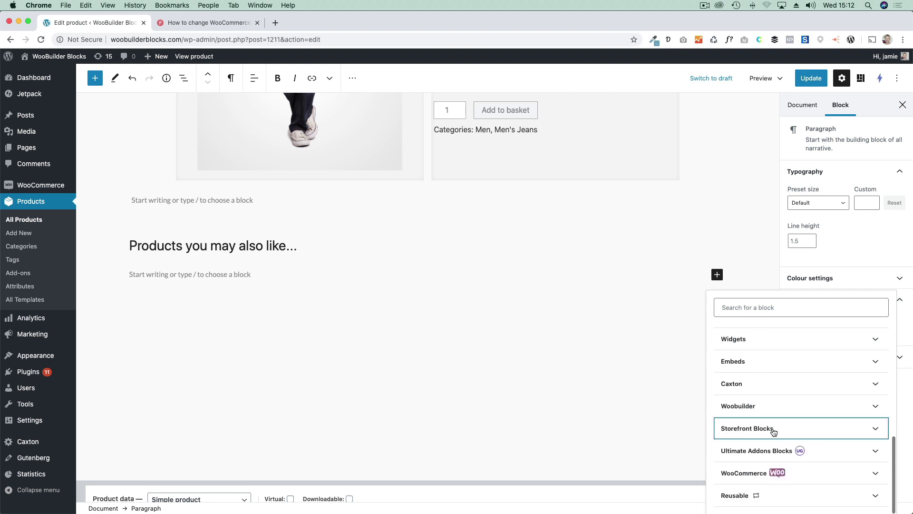
left_click(781, 434)
scroll(786, 433, "down", 2)
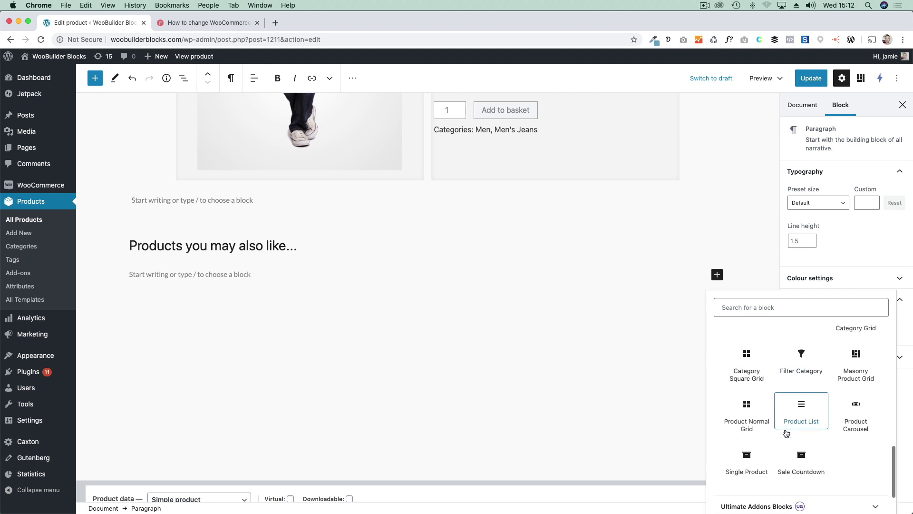
scroll(786, 433, "up", 1)
left_click(862, 437)
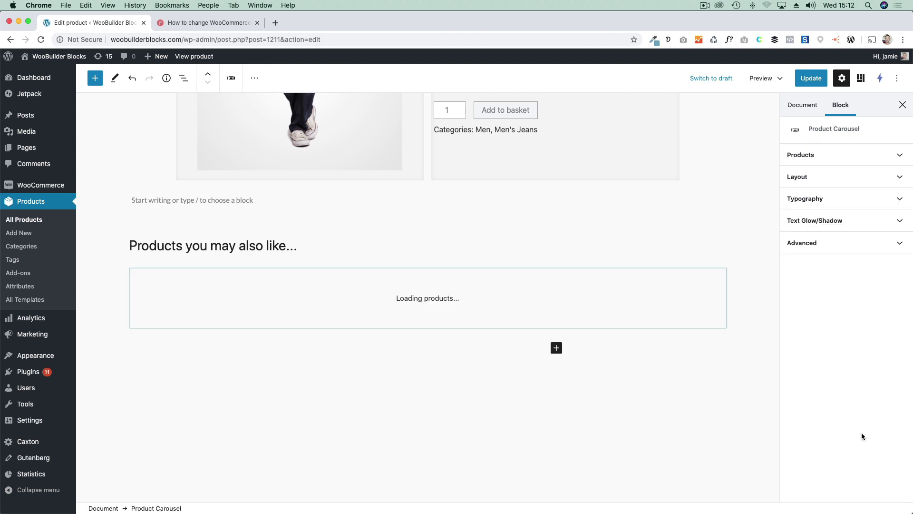
Show the Product Carousel's product settings, advance the carousel in the editor and update the product.
left_click(822, 158)
scroll(402, 368, "down", 3)
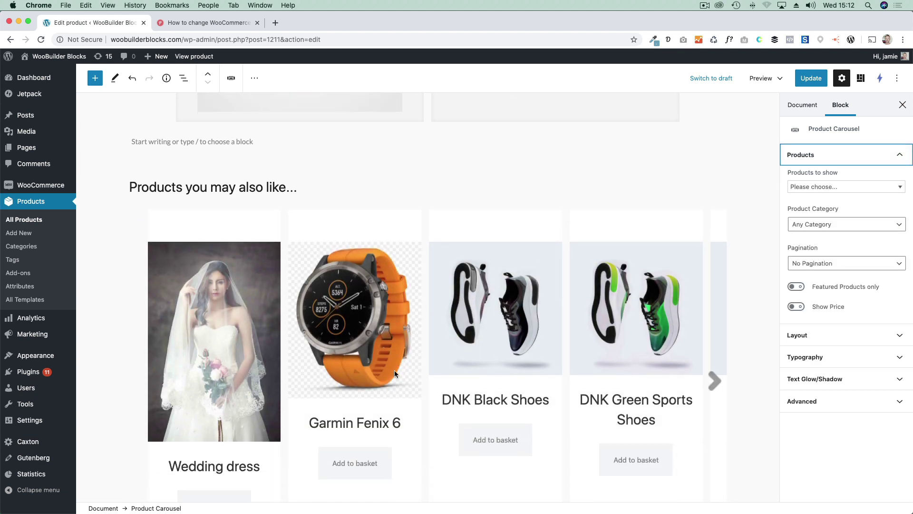
left_click(713, 368)
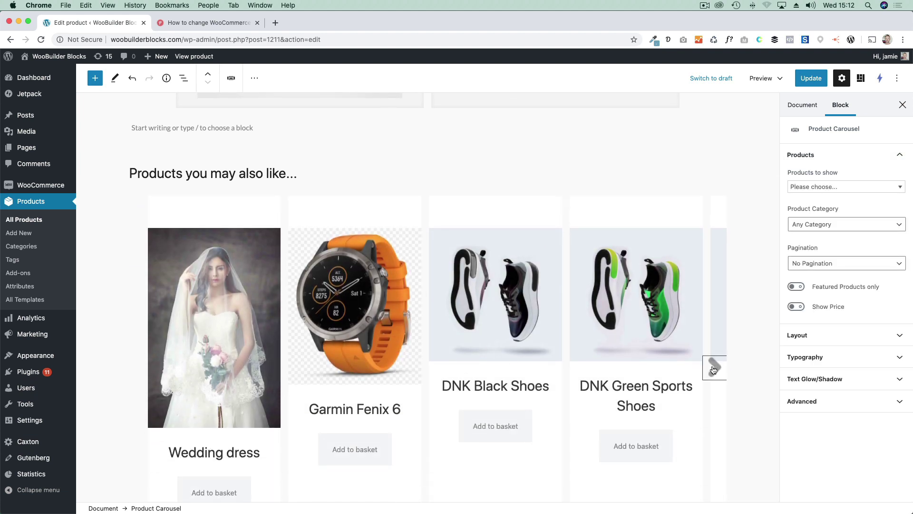
left_click(714, 367)
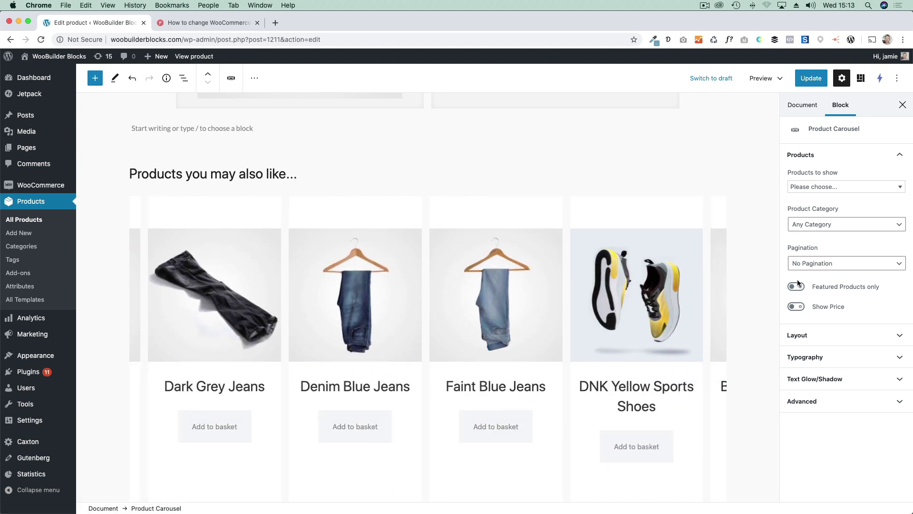
left_click(811, 78)
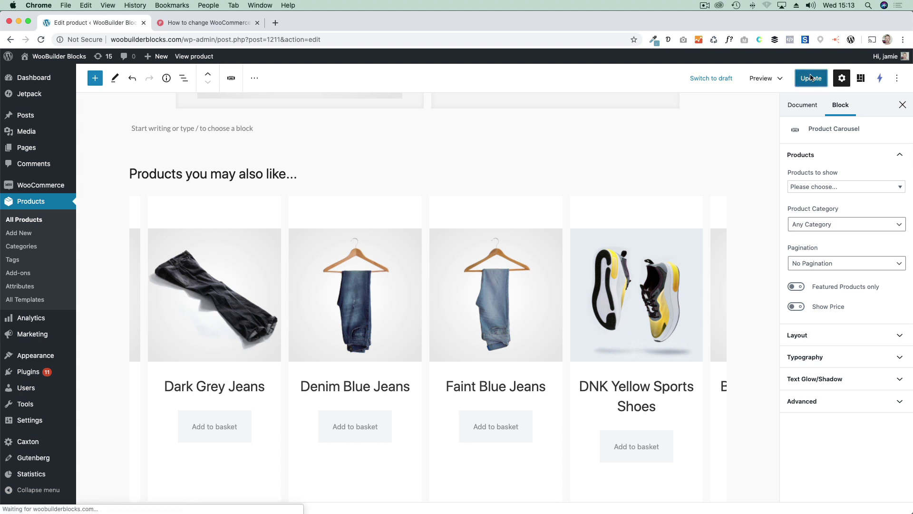
View the live product page and advance the carousel through its related products.
left_click(192, 58)
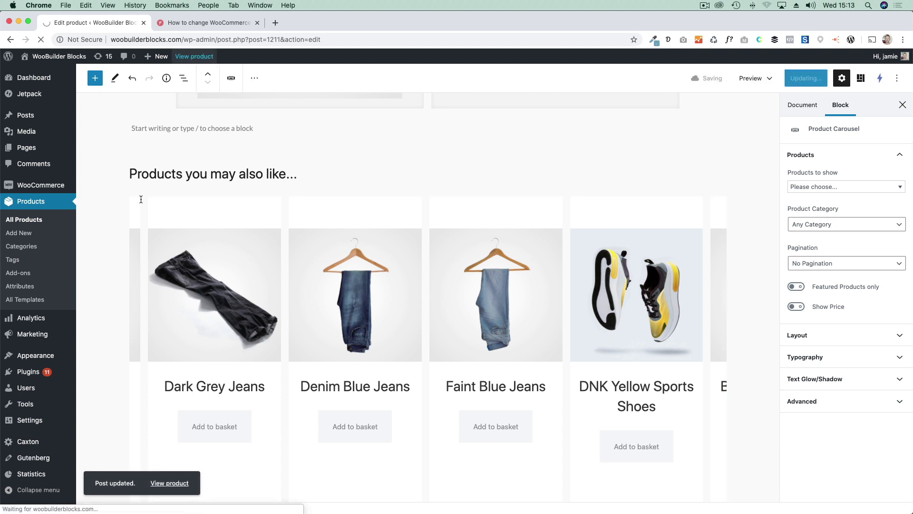
scroll(143, 270, "down", 3)
scroll(143, 274, "down", 3)
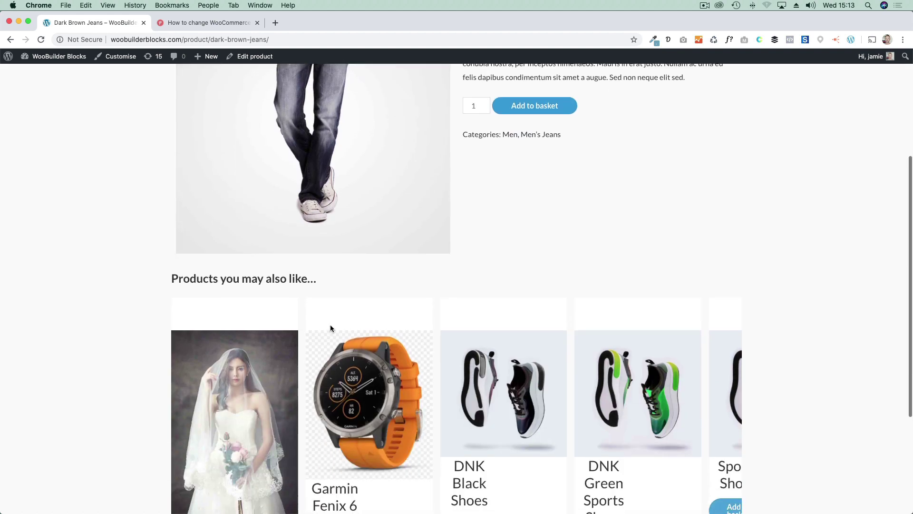
scroll(630, 406, "down", 2)
left_click(727, 385)
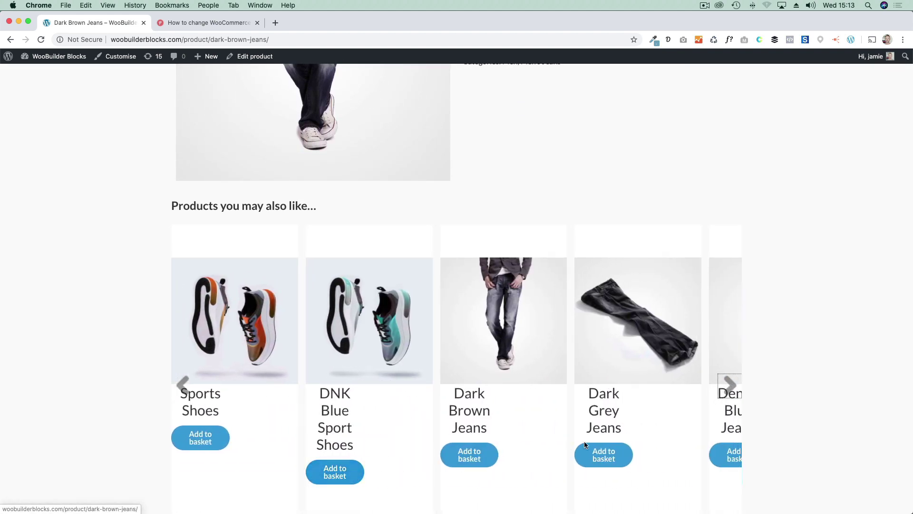
left_click(730, 385)
left_click(729, 386)
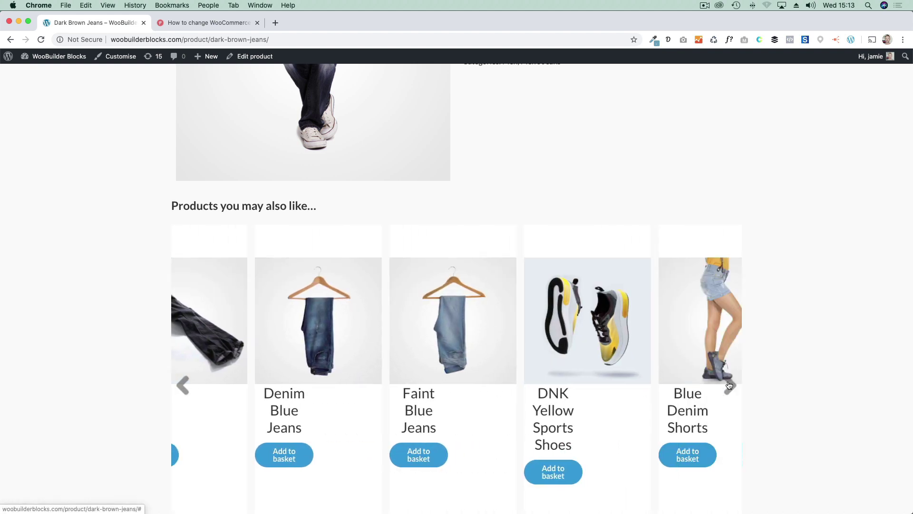
left_click(729, 385)
scroll(138, 323, "up", 3)
scroll(138, 327, "up", 3)
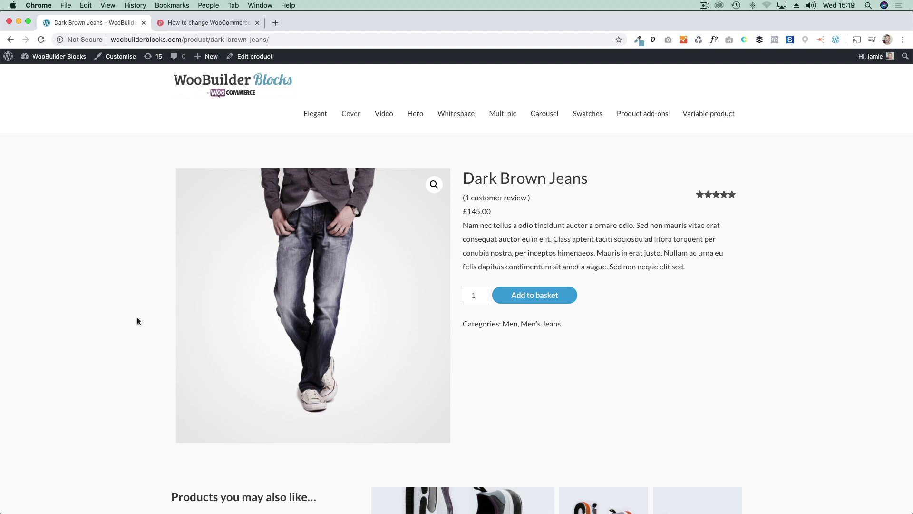
Examine the related products section on the live page, with its heading and text beside a masonry product grid.
scroll(134, 325, "down", 5)
scroll(134, 325, "down", 8)
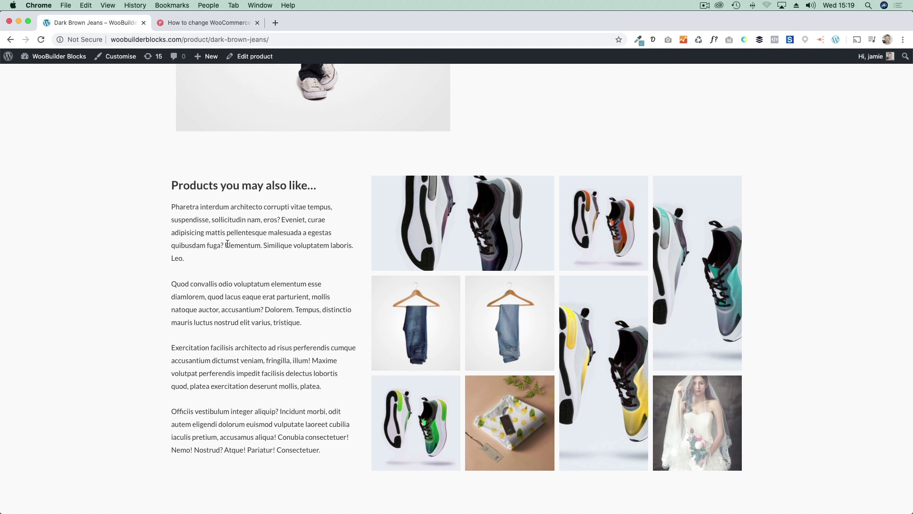
scroll(227, 244, "up", 10)
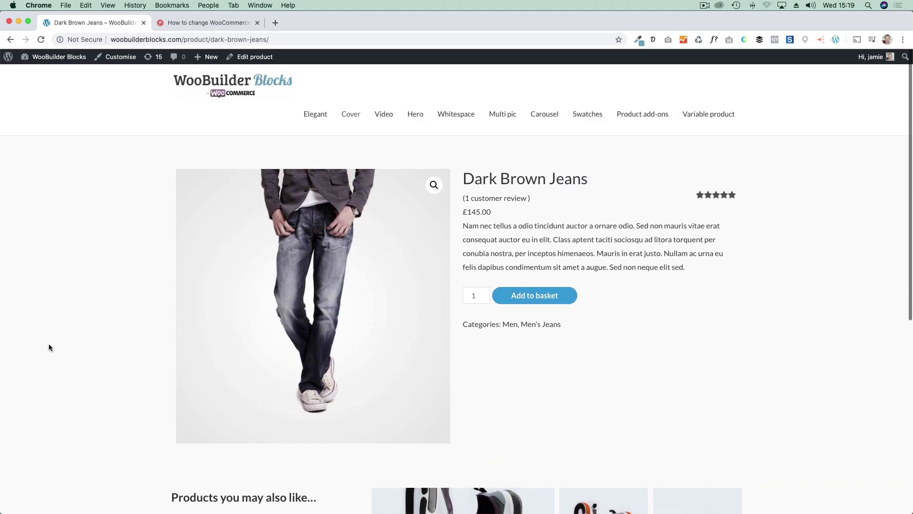
scroll(49, 343, "down", 6)
left_click_drag(184, 233, 186, 286)
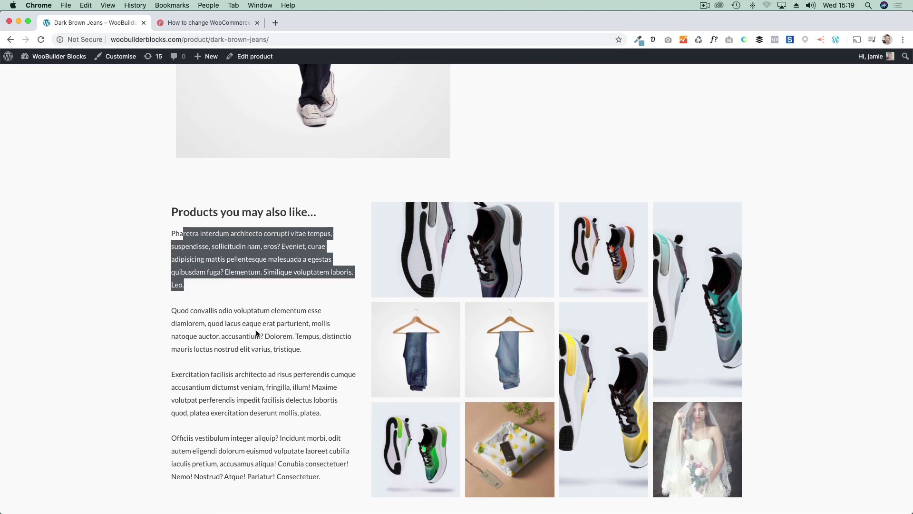
left_click(304, 491, "shift")
left_click(295, 419)
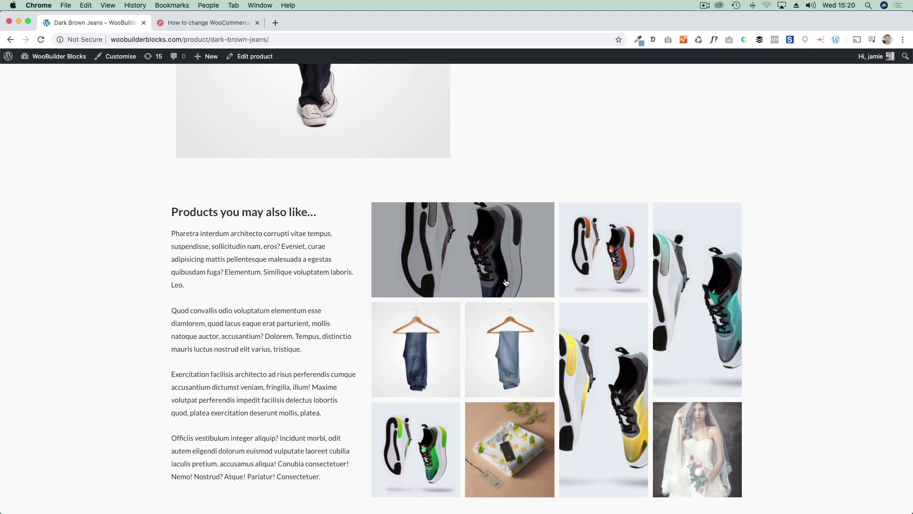
Reopen the product for editing and select the Columns block that holds the heading, paragraphs and Masonry Product Grid.
left_click(248, 59)
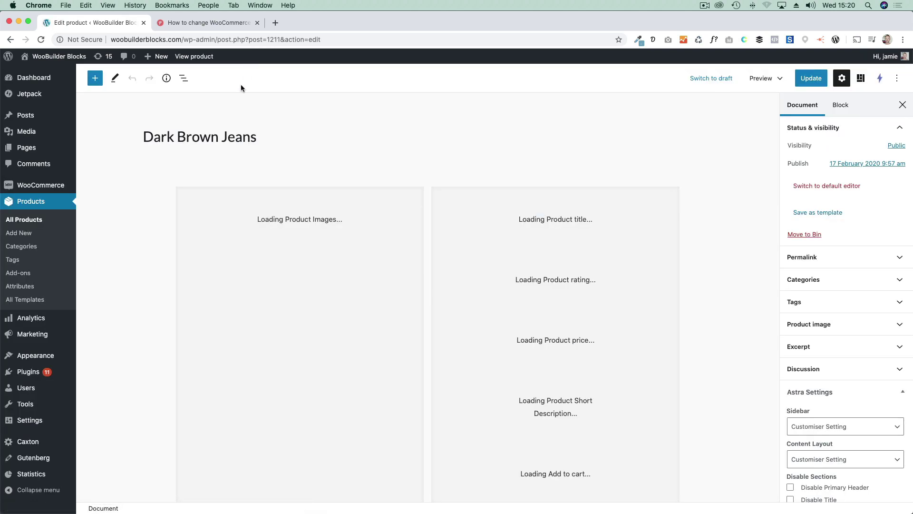
scroll(161, 283, "down", 10)
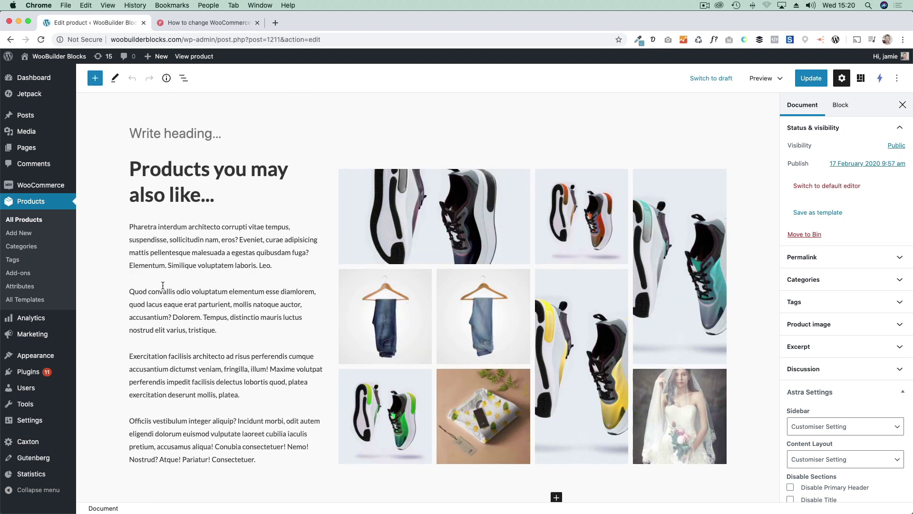
left_click(199, 179)
left_click(184, 78)
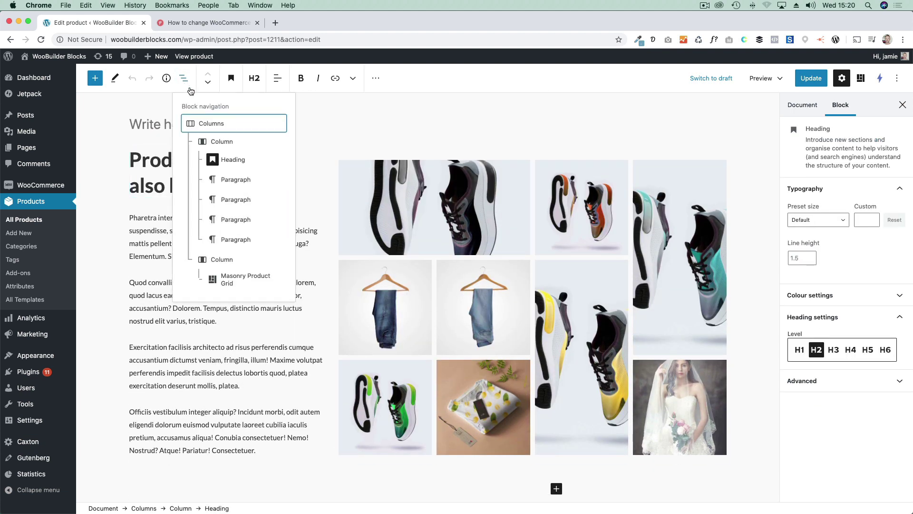
left_click(190, 123)
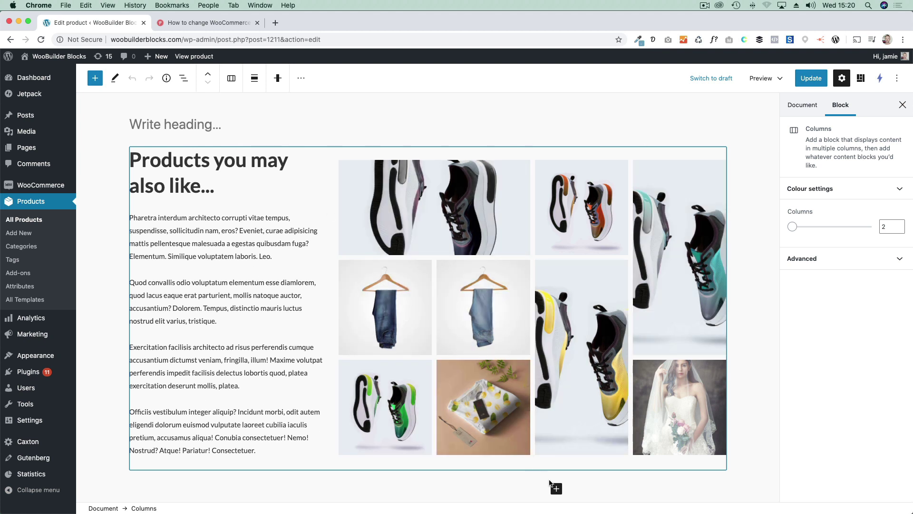
Insert a new Columns block below the existing heading and masonry grid section.
left_click(557, 489)
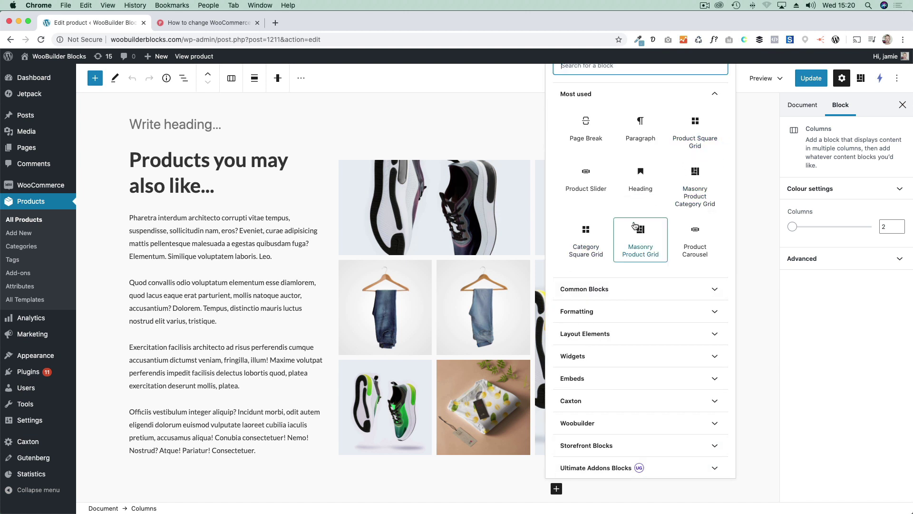
type("cou")
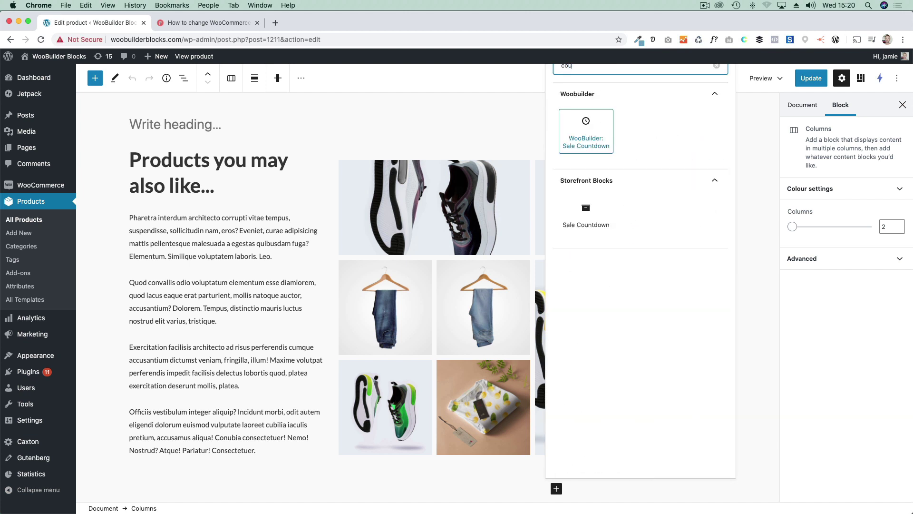
key("BackSpace")
key("BackSpace")
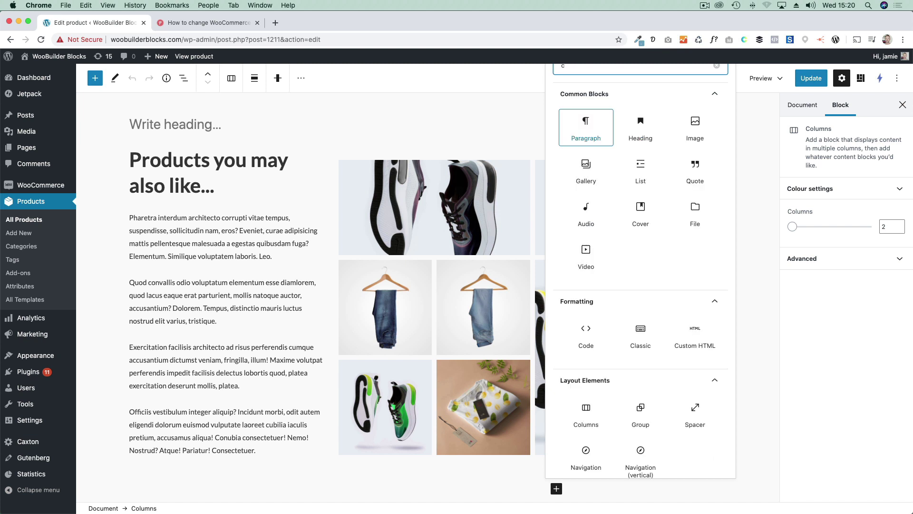
type("olu")
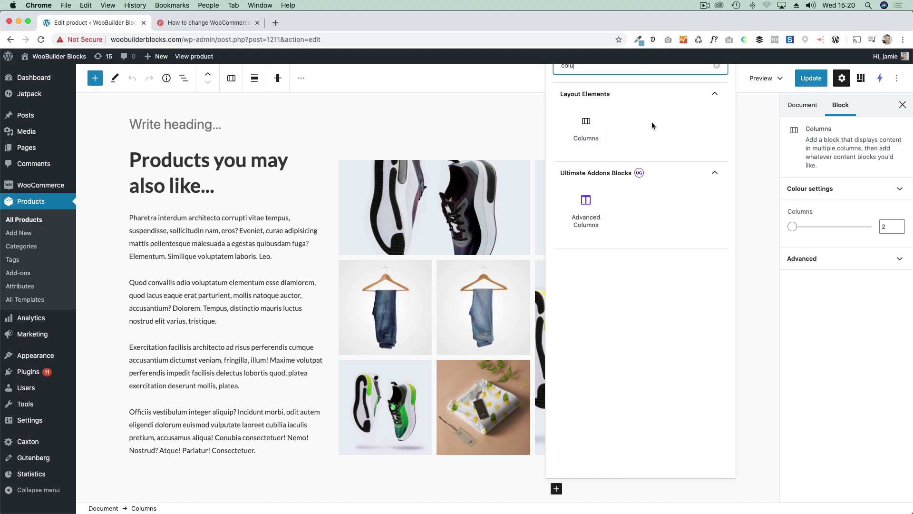
left_click(586, 127)
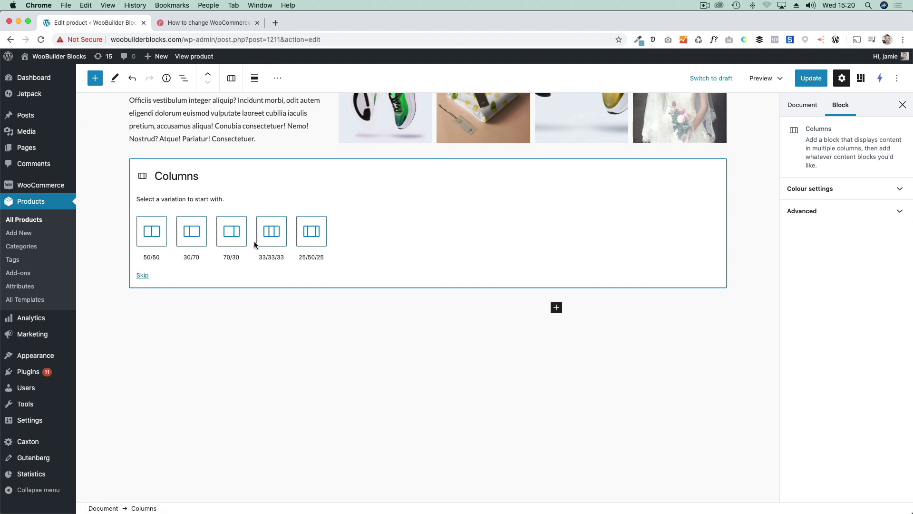
Delete the empty Columns block below the heading and masonry grid section.
scroll(252, 257, "up", 3)
scroll(183, 324, "up", 2)
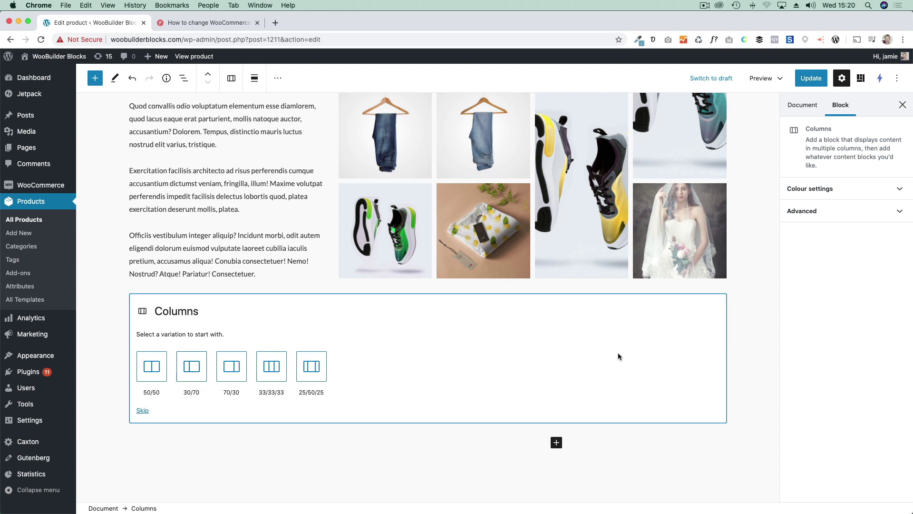
key("BackSpace")
scroll(324, 259, "up", 3)
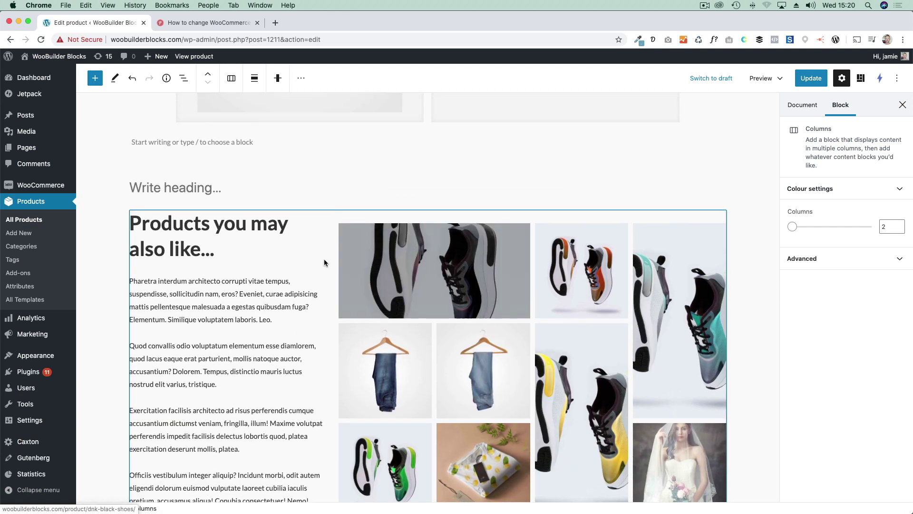
Select the section's heading, its first paragraph and the Masonry Product Grid in turn to review the blocks in the columns layout.
left_click(256, 231)
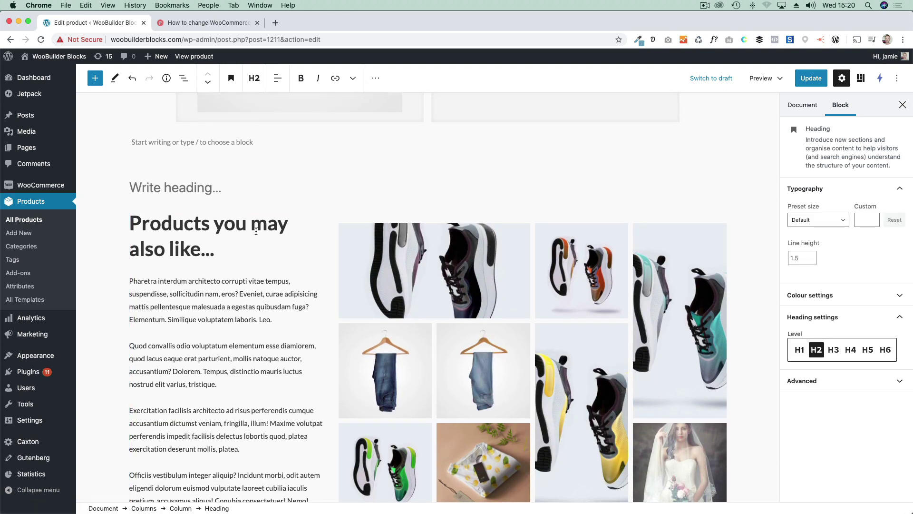
left_click(249, 323)
left_click(341, 277)
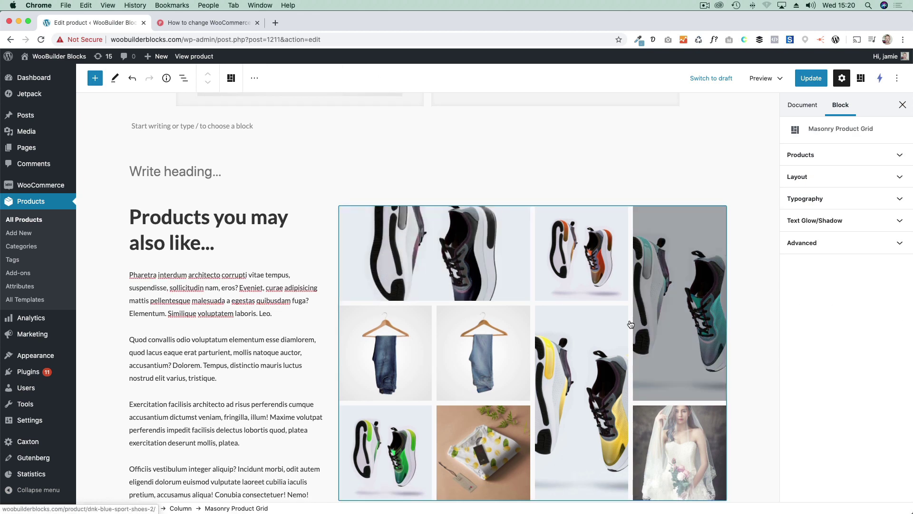
scroll(586, 365, "down", 1)
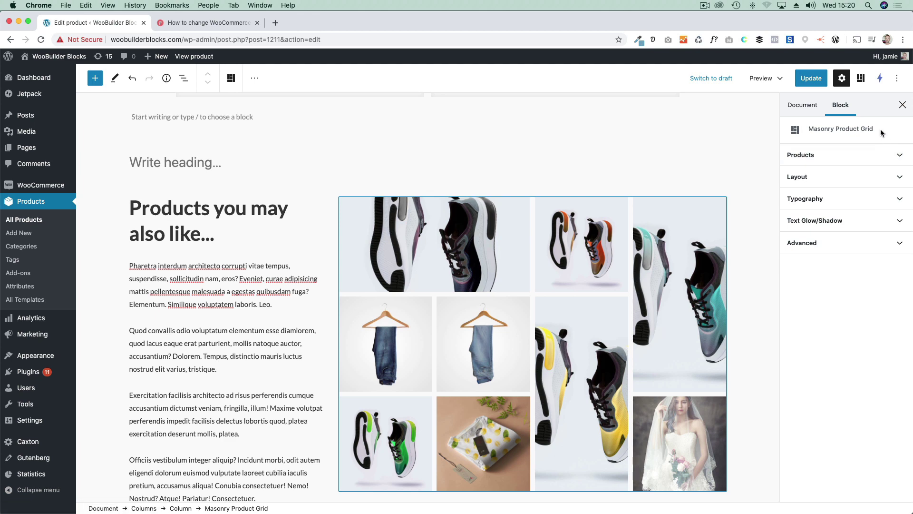
scroll(776, 138, "down", 1)
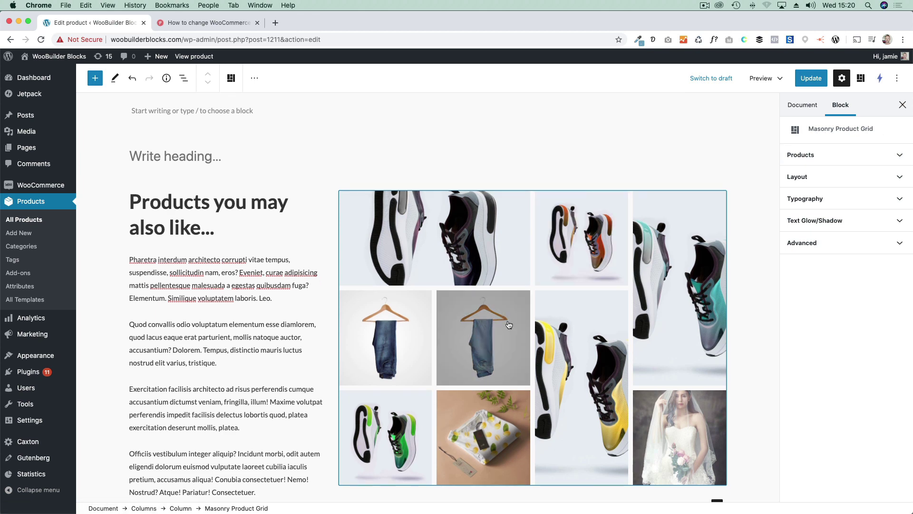
Insert a Masonry Product Grid block below the columns section and look over its product layout.
scroll(512, 326, "down", 5)
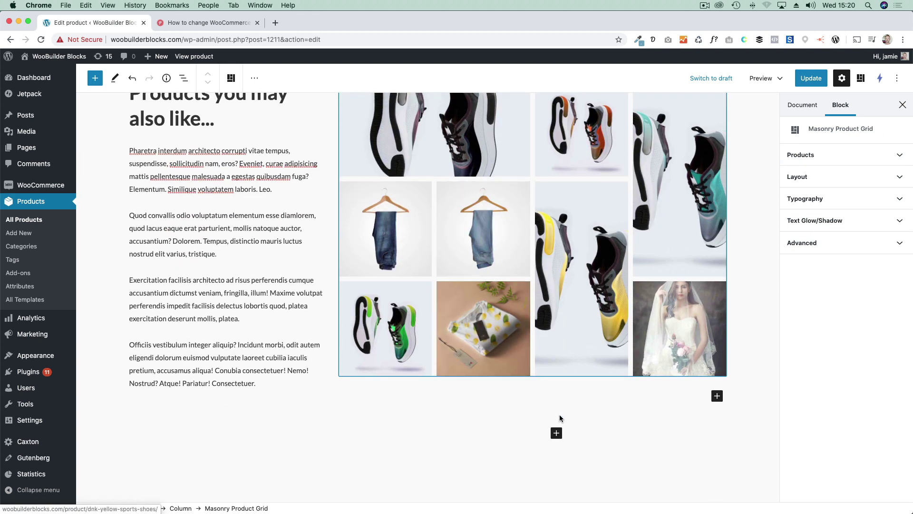
left_click(556, 432)
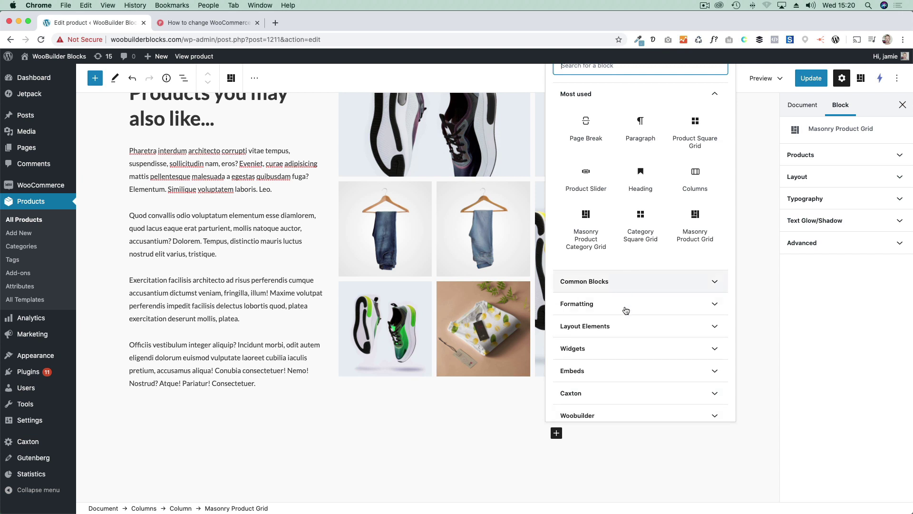
scroll(623, 333, "down", 3)
left_click(613, 338)
left_click(613, 338)
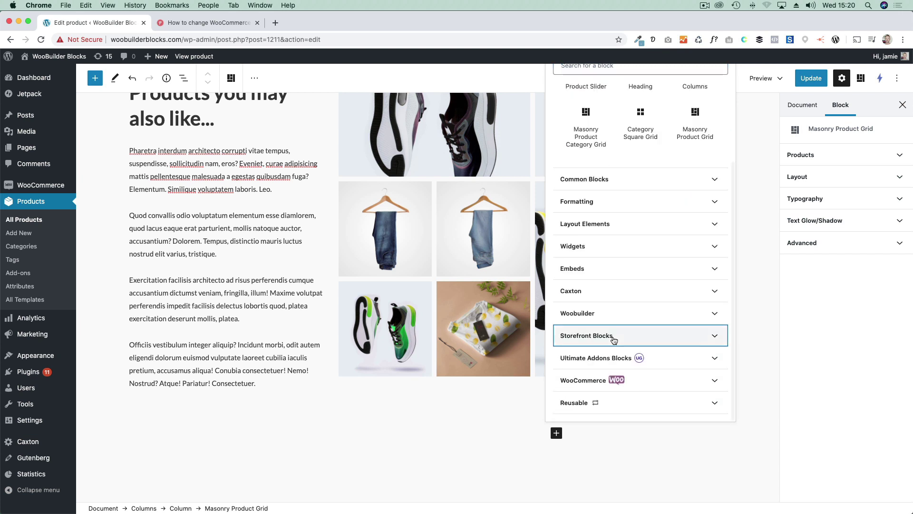
scroll(666, 309, "up", 3)
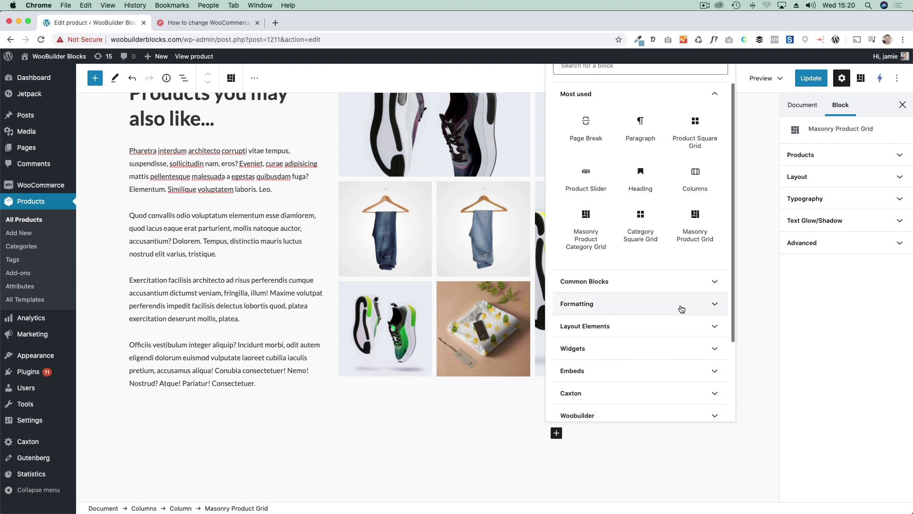
left_click(696, 220)
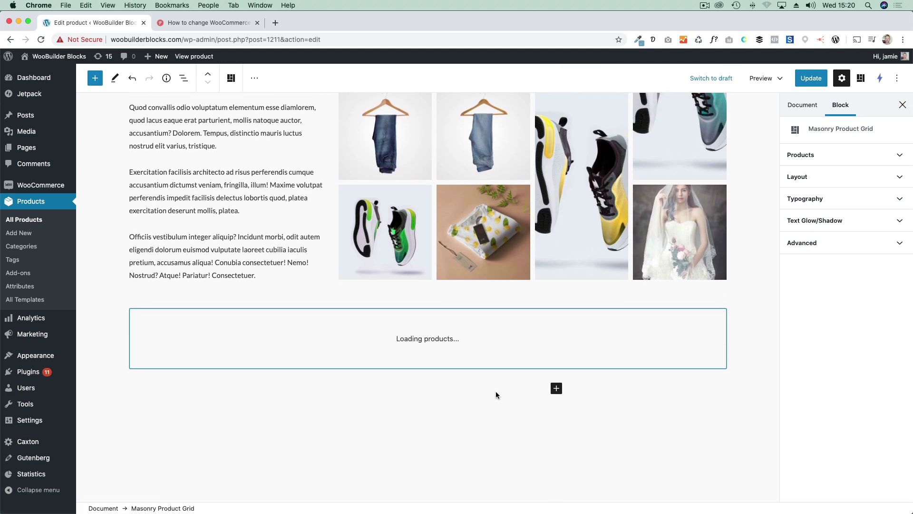
scroll(497, 395, "down", 3)
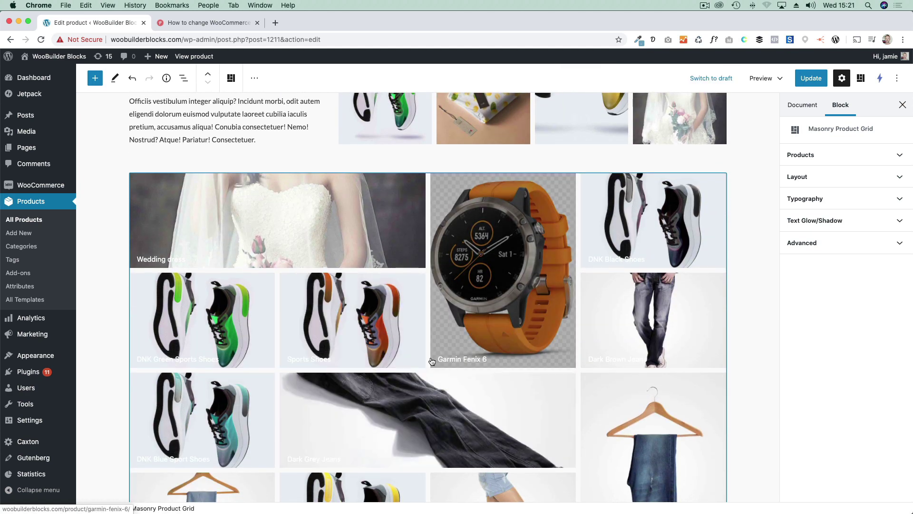
scroll(432, 361, "down", 4)
Remove the full-width Masonry Product Grid block added below the columns section.
scroll(432, 361, "up", 6)
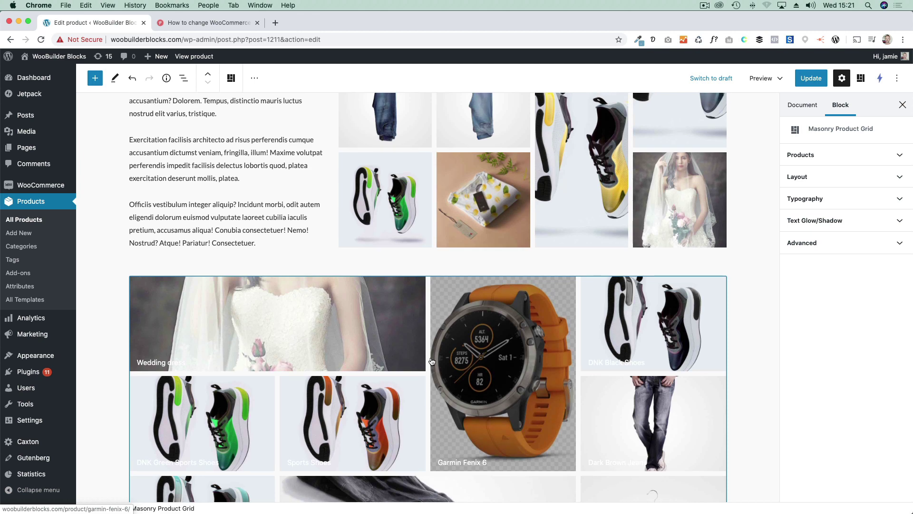
scroll(432, 361, "up", 3)
left_click(432, 362)
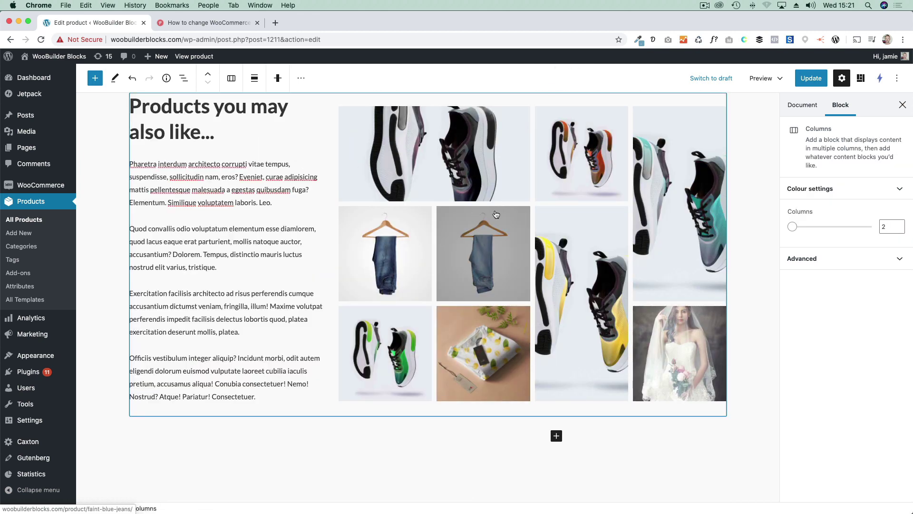
View the live Dark Brown Jeans product page and examine the product details and the related products section beneath them.
scroll(496, 214, "up", 1)
left_click(194, 56)
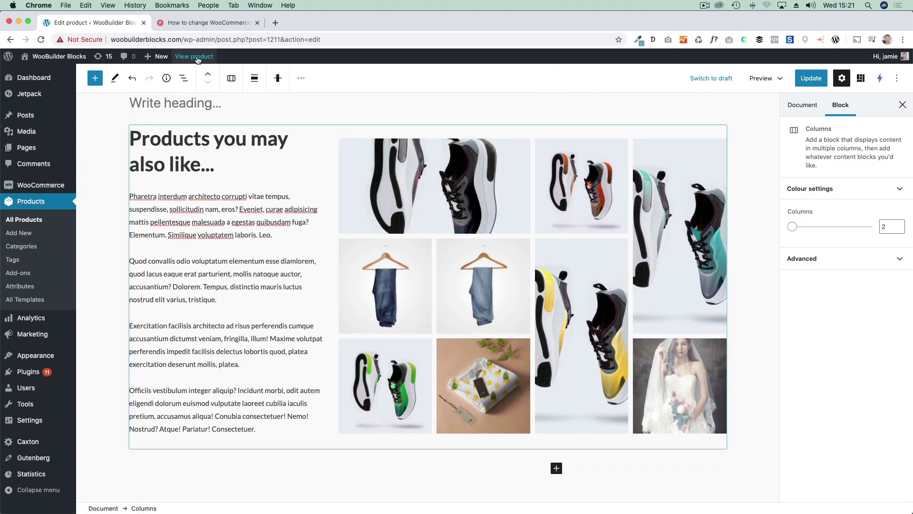
left_click(515, 177)
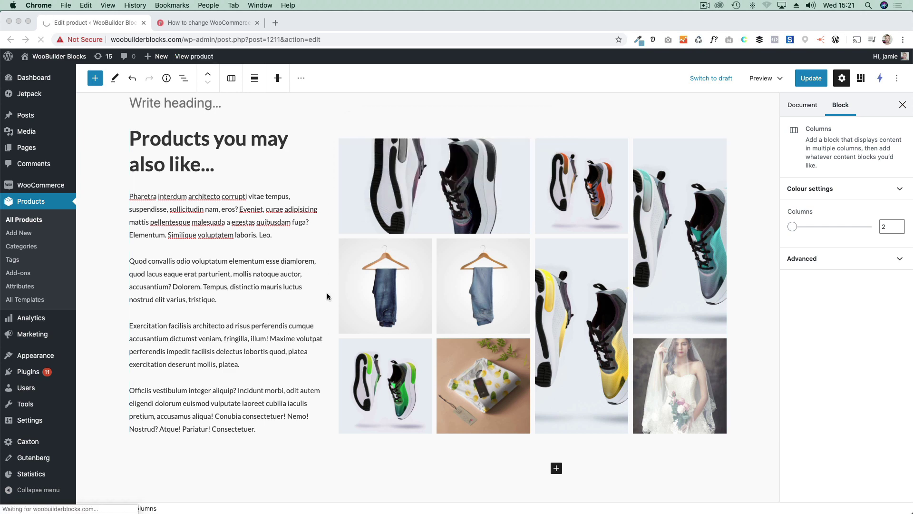
scroll(318, 343, "down", 3)
scroll(310, 365, "down", 1)
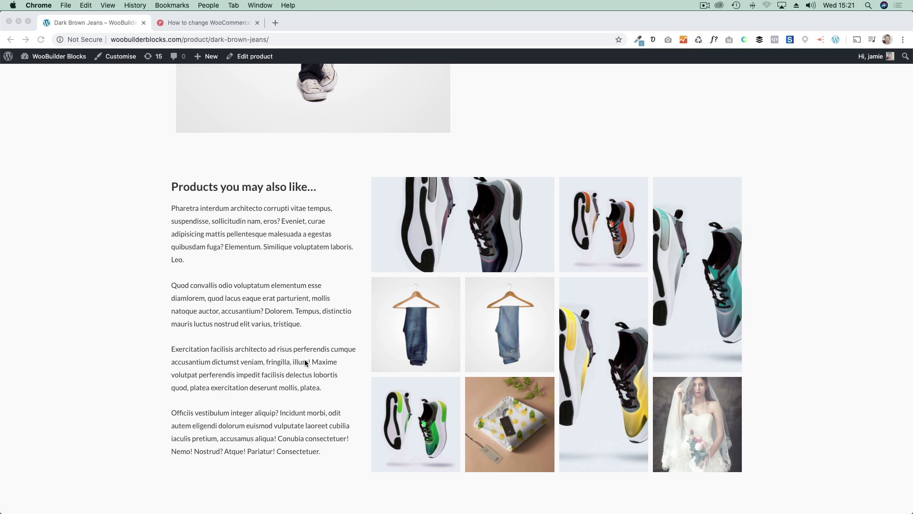
scroll(305, 363, "up", 6)
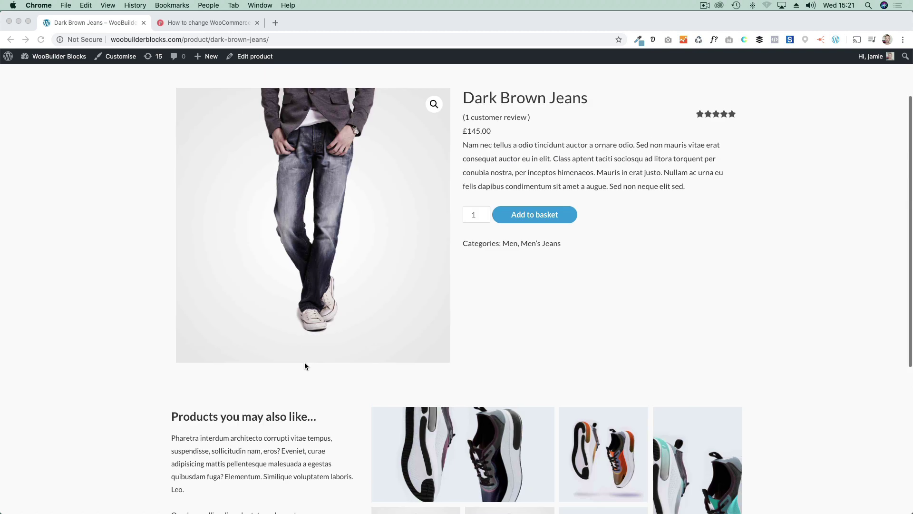
scroll(304, 366, "down", 5)
scroll(304, 365, "down", 1)
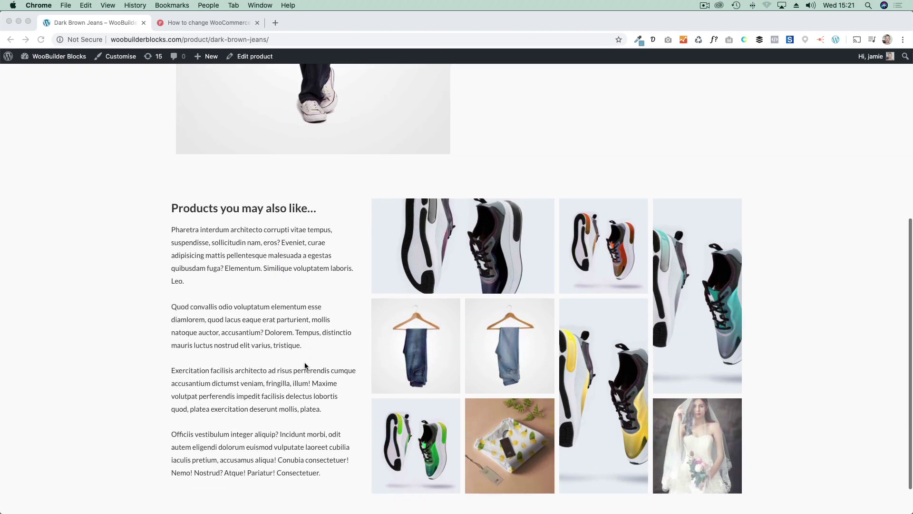